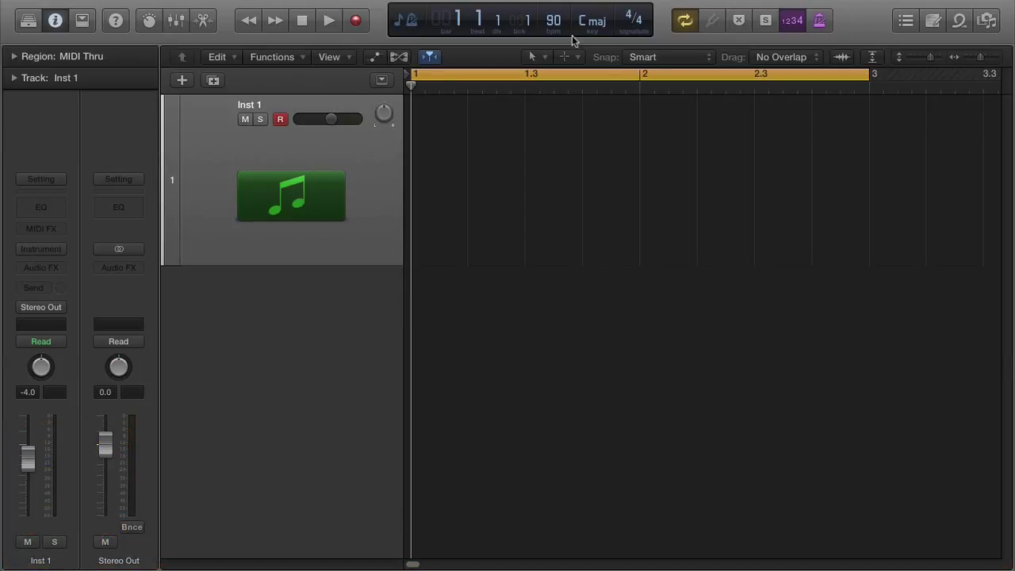
Switch the control bar's LCD to the Custom display mode
left_click(407, 22)
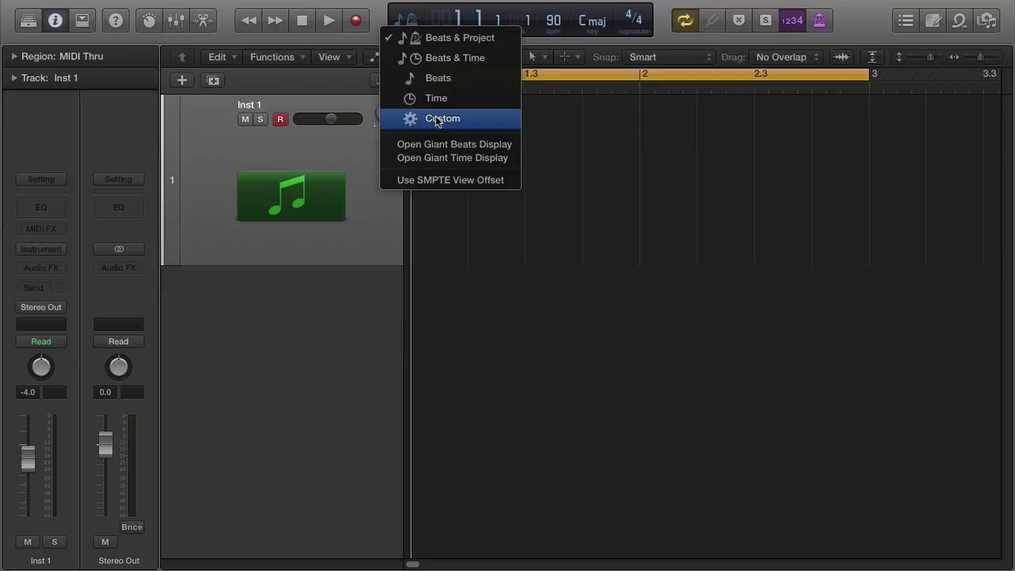
left_click(435, 119)
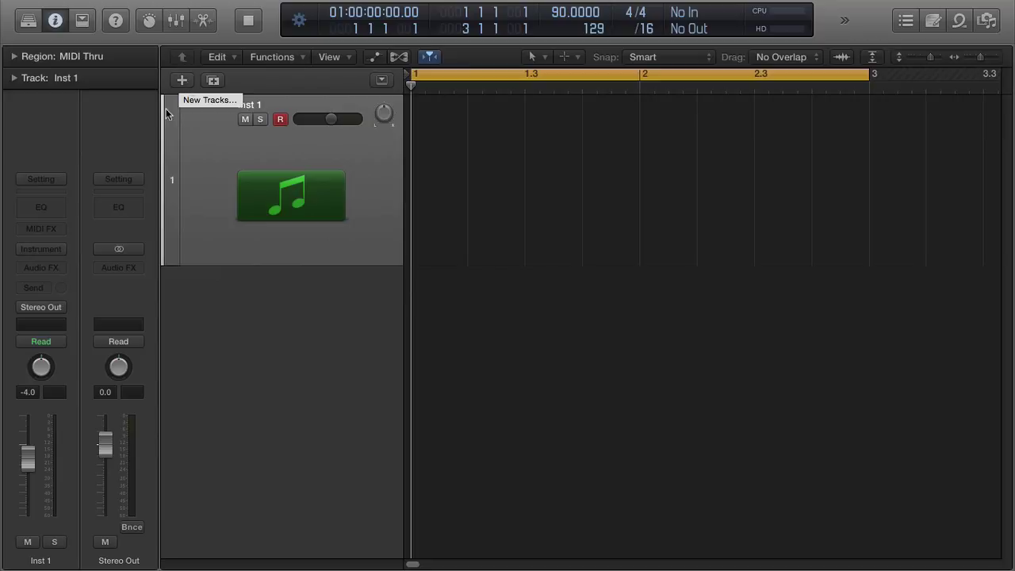
Load the Ultrabeat drum synth as the instrument on the Inst 1 track and reposition its plug-in window
left_click(59, 249)
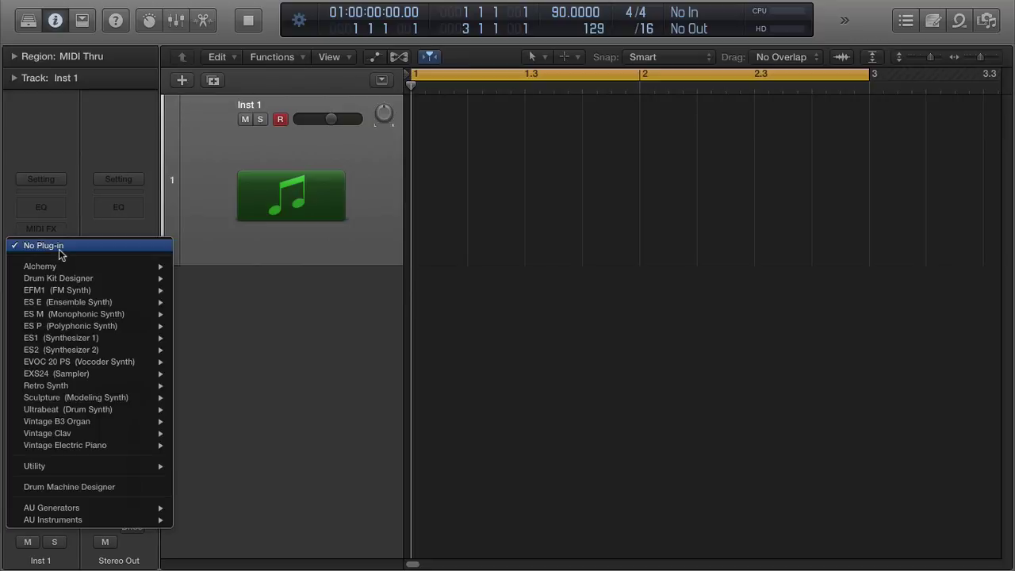
left_click(72, 237)
left_click(54, 248)
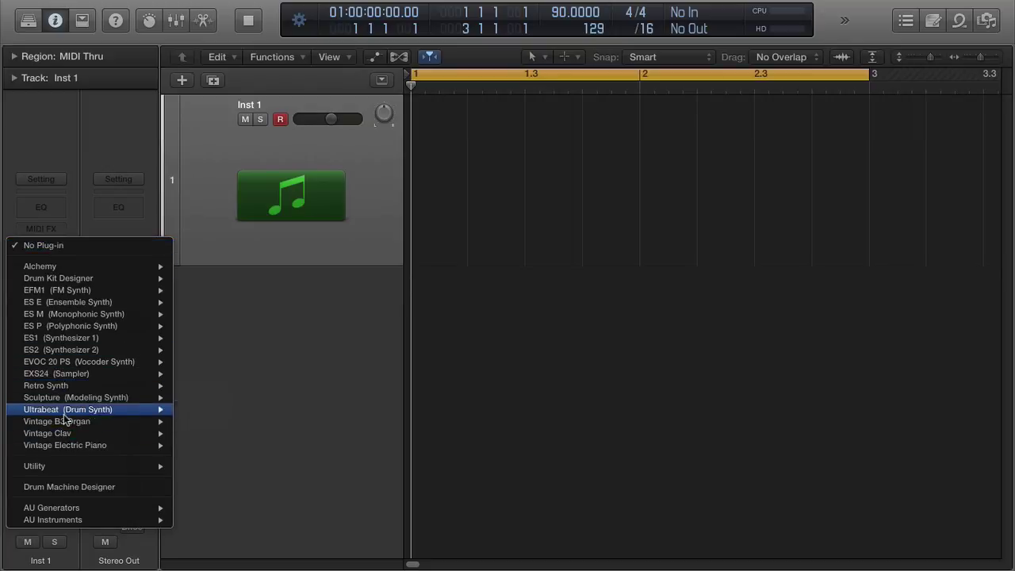
left_click(143, 414)
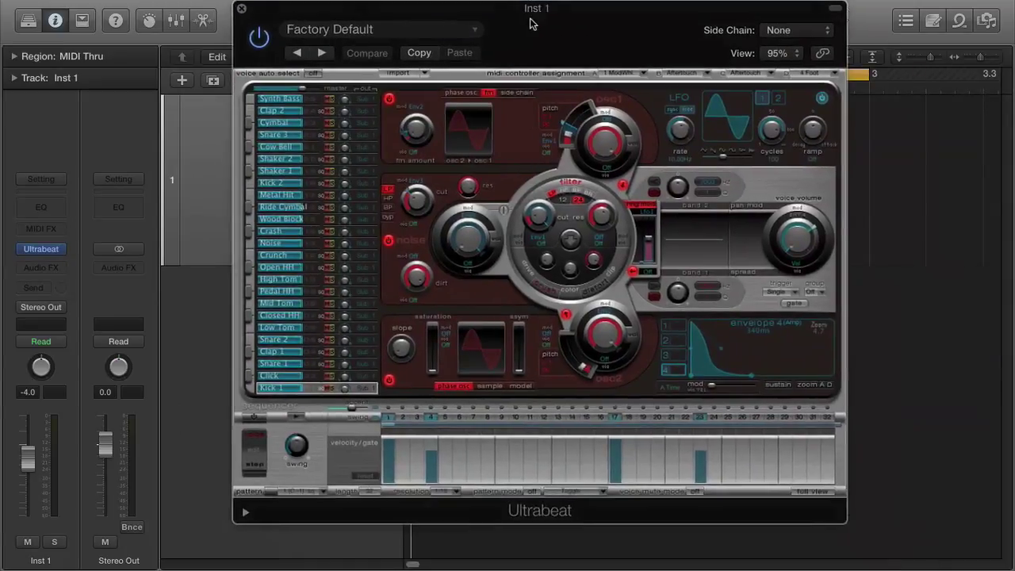
left_click_drag(532, 24, 560, 36)
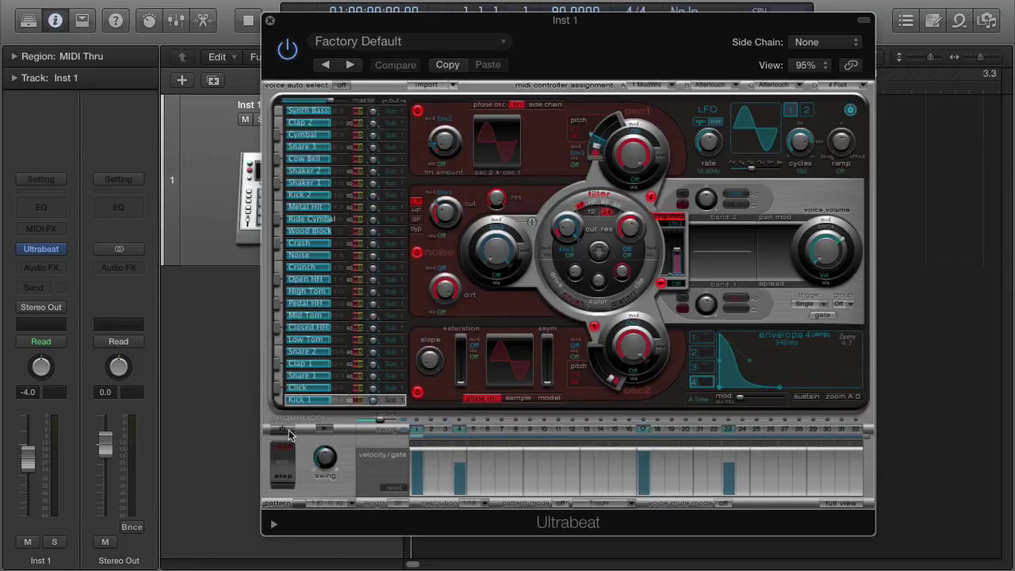
Turn on Ultrabeat's step sequencer
left_click(288, 431)
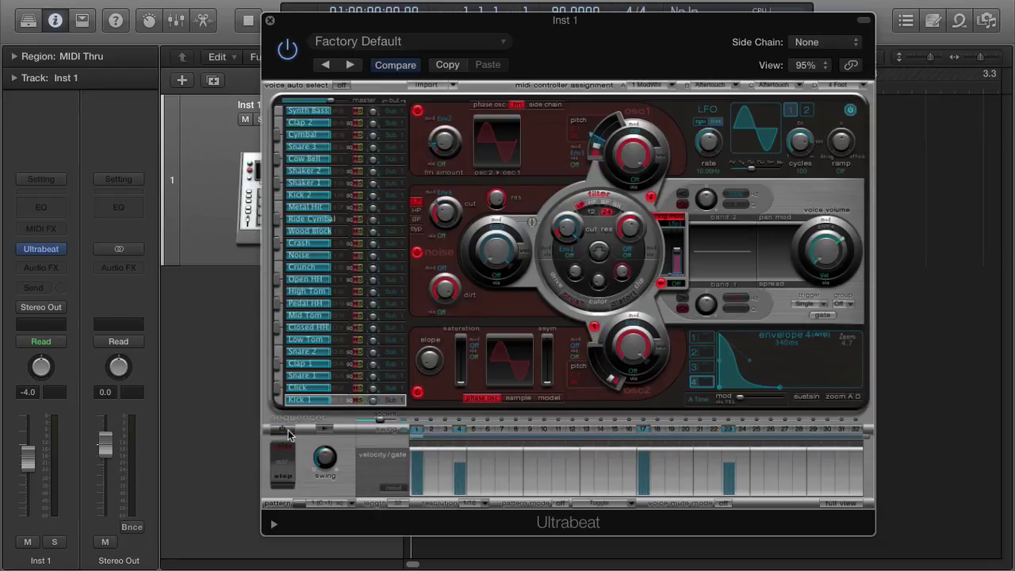
left_click(287, 430)
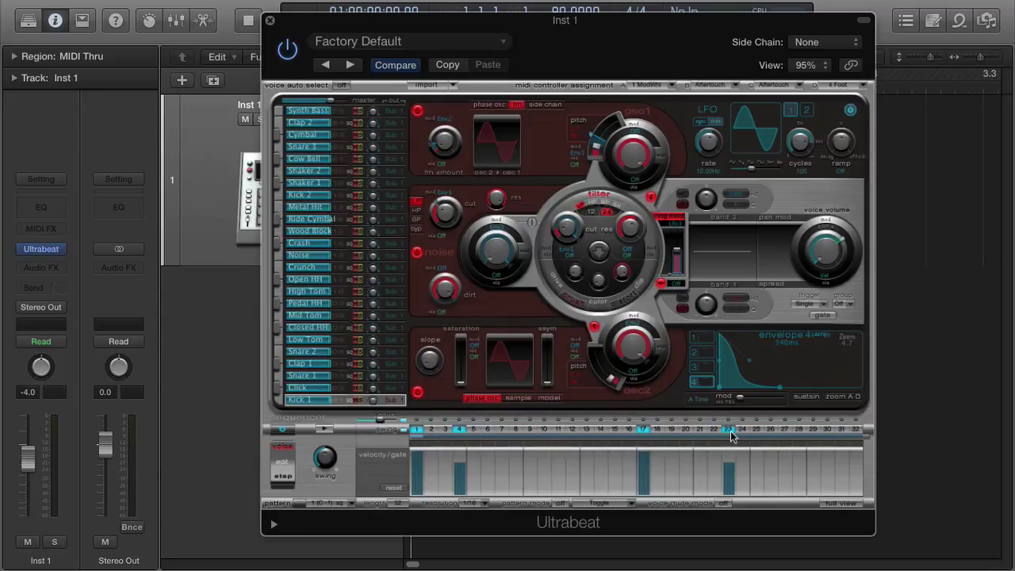
Examine the step patterns of the individual drum voices, from Click and Snare 1 up to Open HH
left_click(313, 387)
left_click(311, 376)
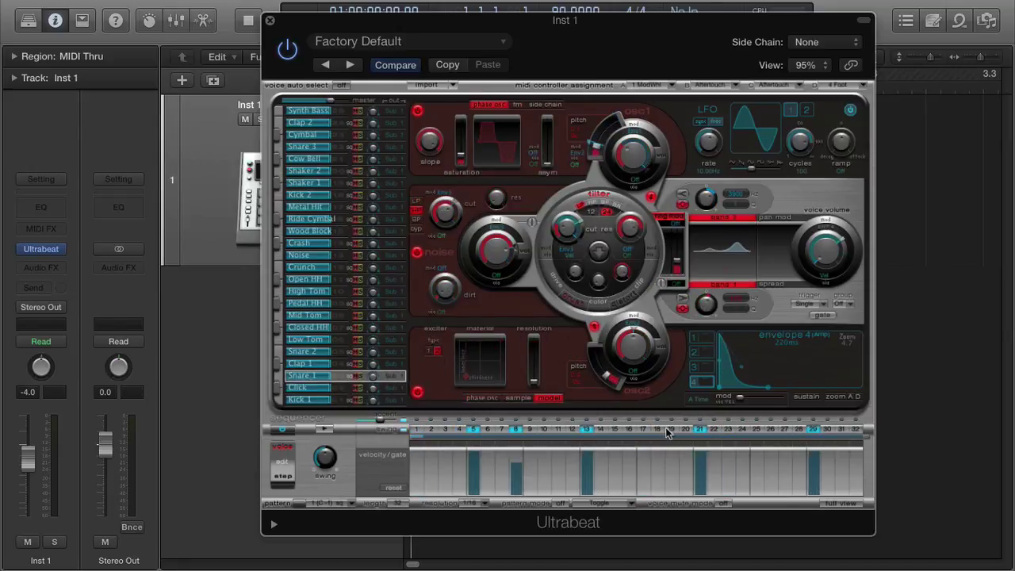
left_click(314, 367)
left_click(298, 364)
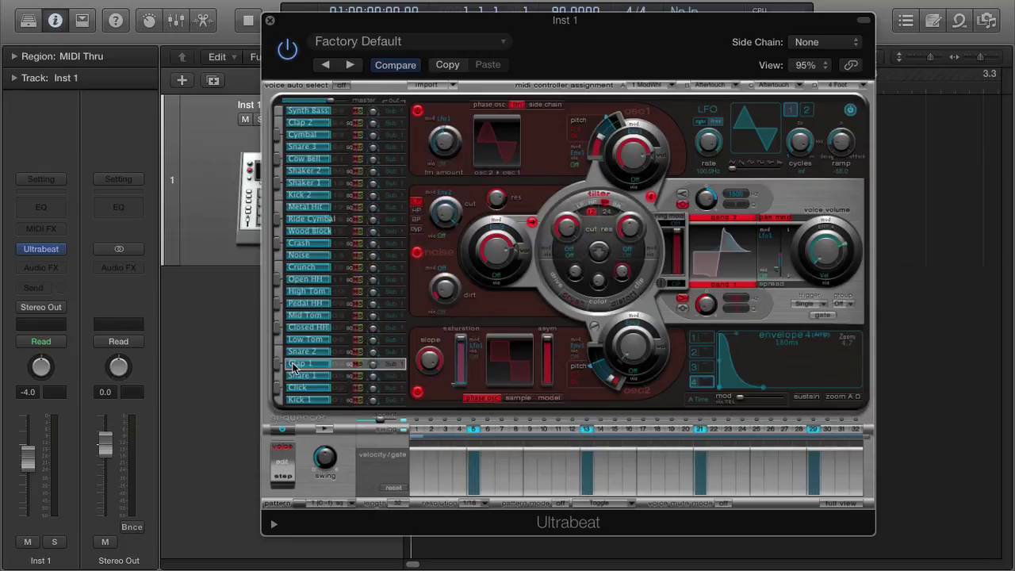
left_click(302, 354)
left_click(299, 341)
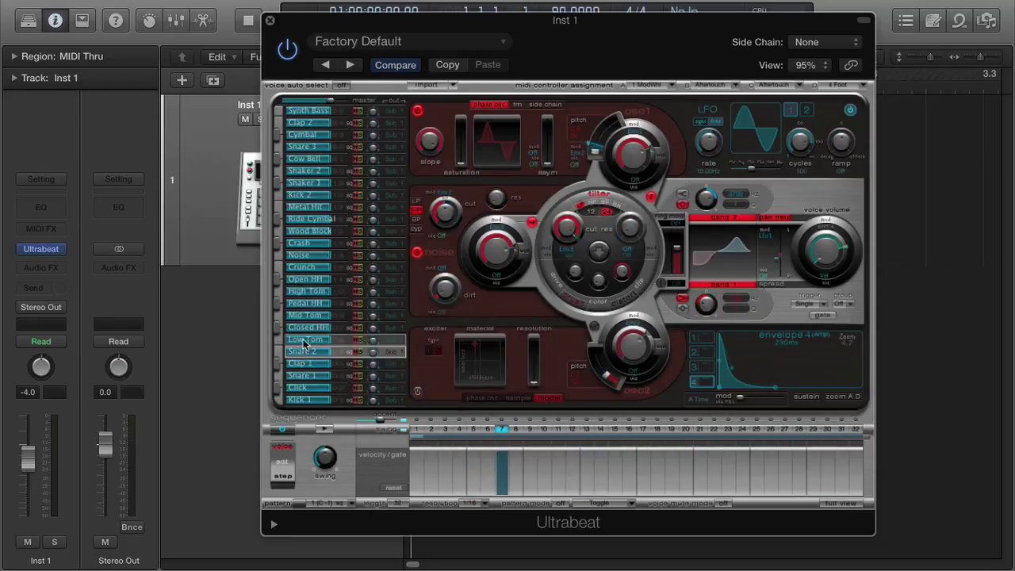
left_click(305, 327)
left_click(304, 315)
left_click(306, 302)
left_click(307, 290)
left_click(310, 279)
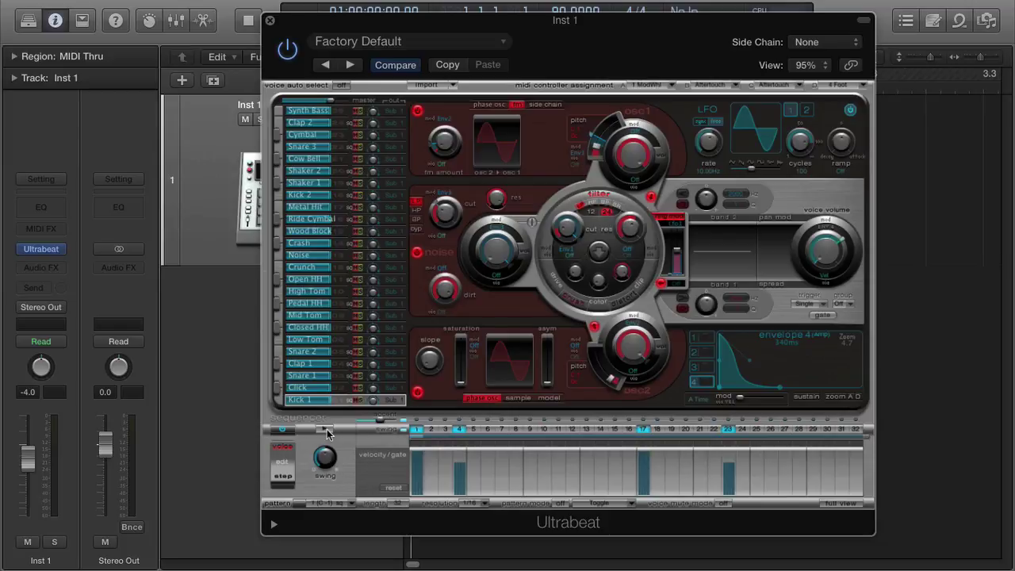
Set the Inst 1 channel volume to -10 dB and audition the current pattern in Ultrabeat's sequencer
double_click(28, 392)
type("-10")
key("Return")
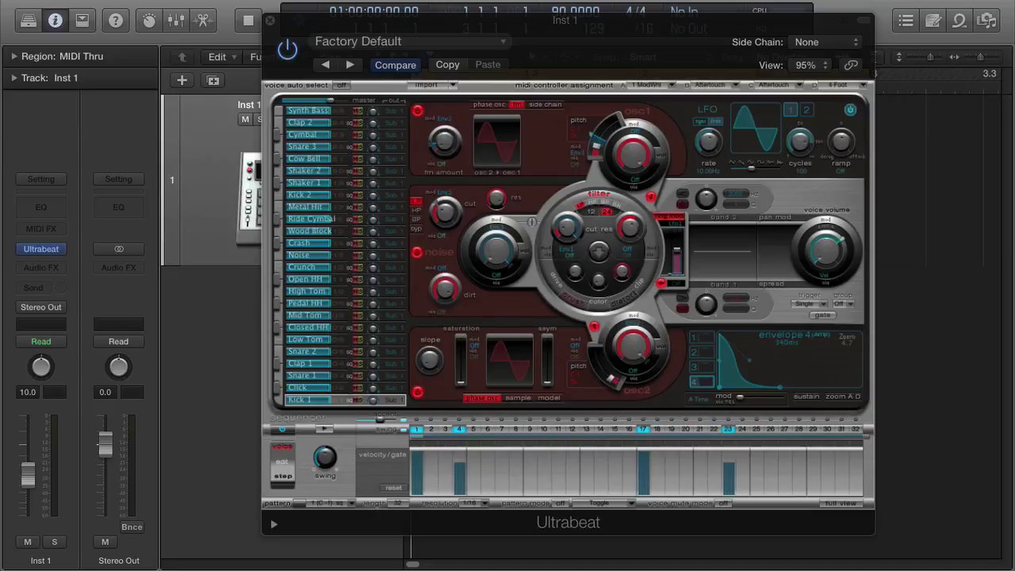
left_click(327, 427)
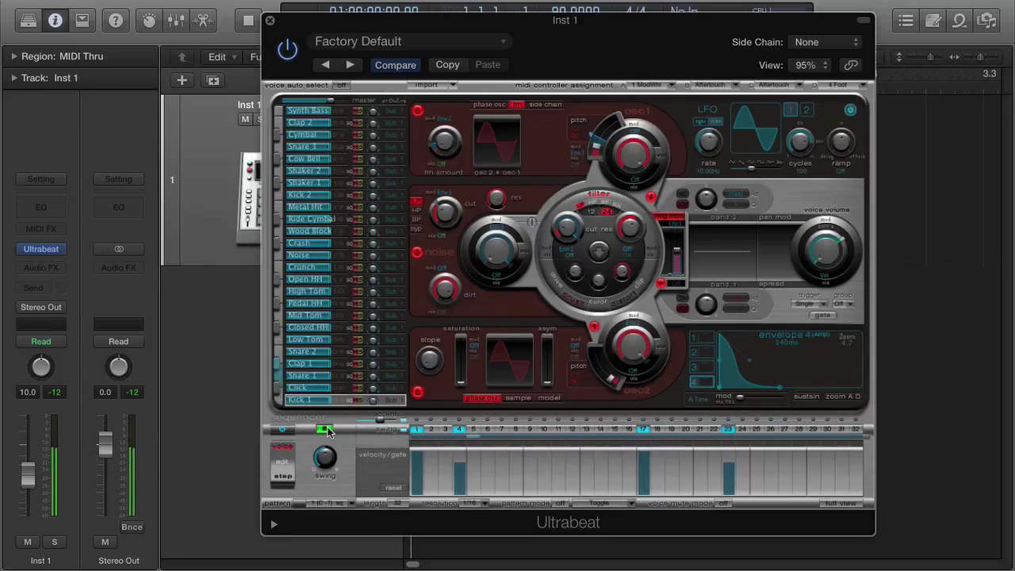
left_click(326, 429)
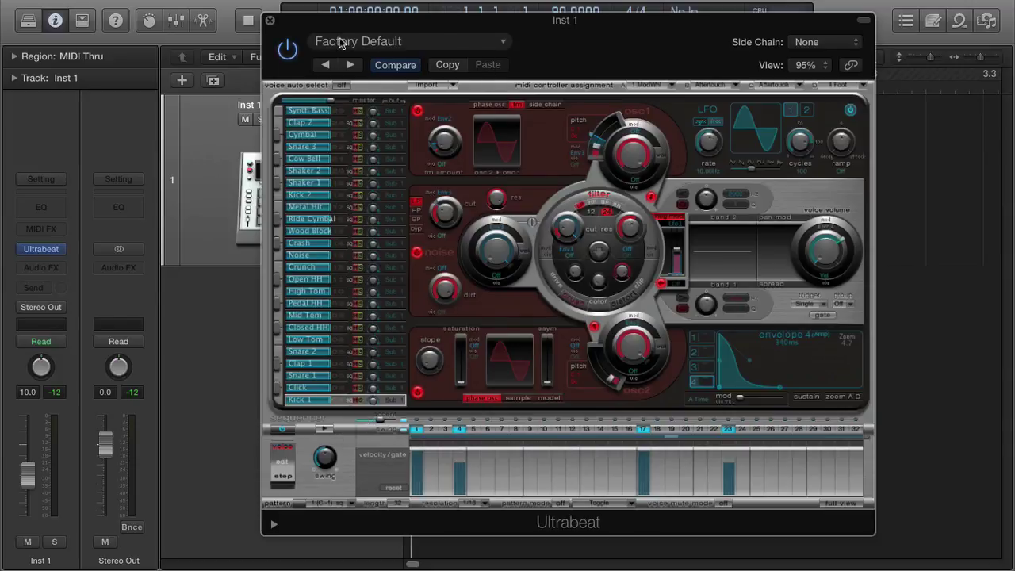
left_click(465, 42)
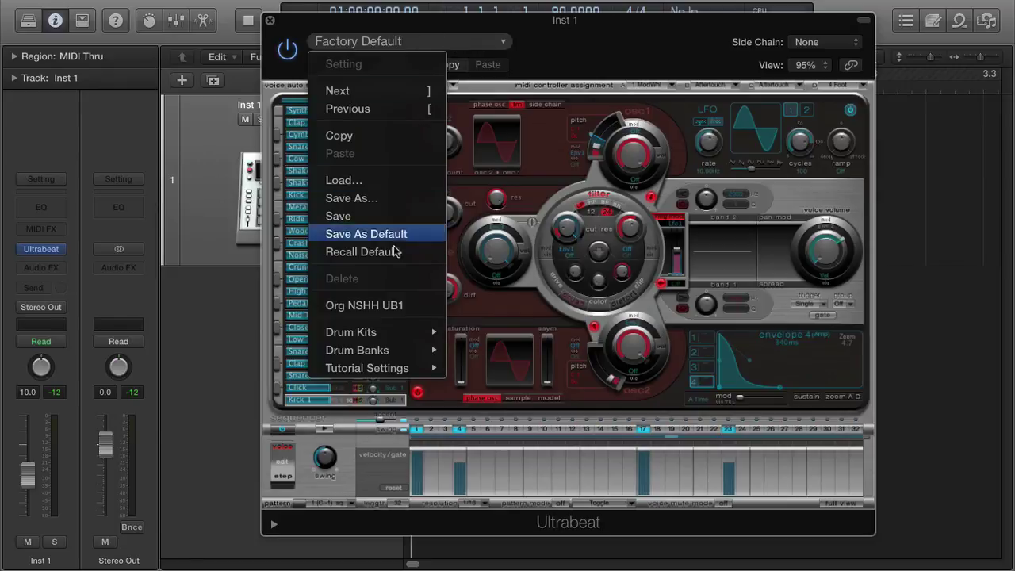
mouse_move(389, 337)
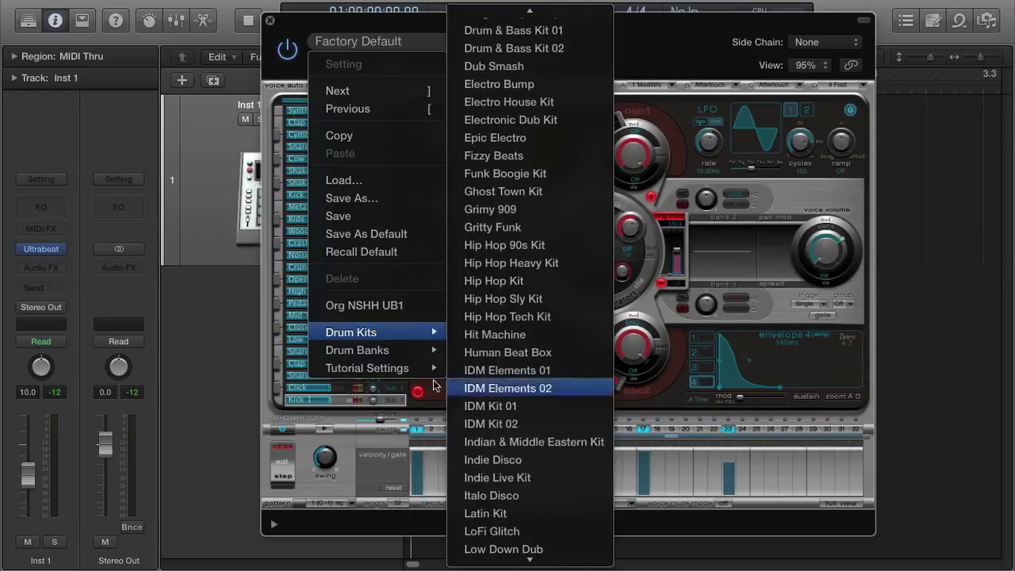
mouse_move(404, 366)
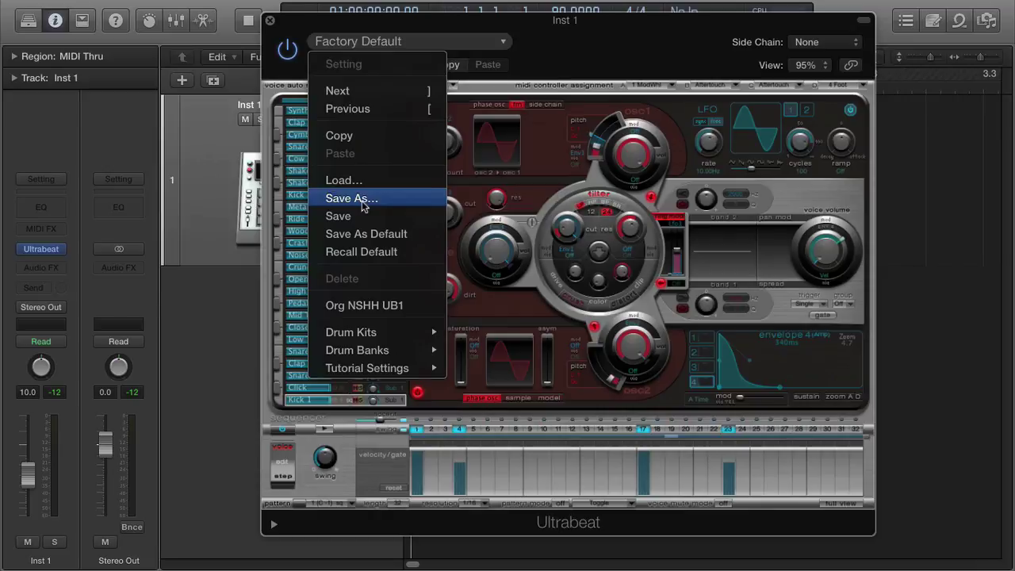
left_click(633, 49)
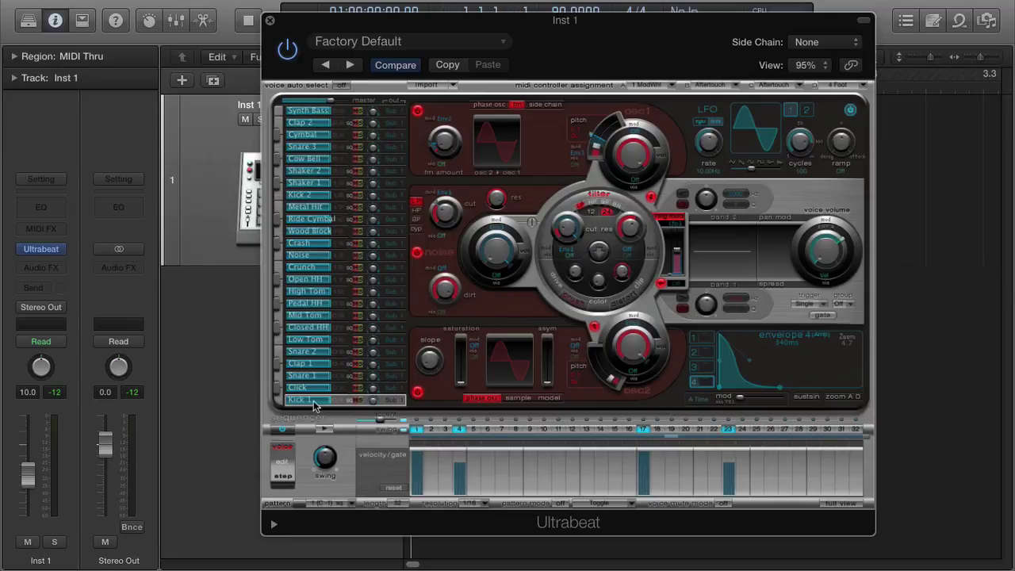
Look through the preset sequencer patterns 2 (C#-1), 3 (D-1) and 4 (D#-1) for the Kick 1 voice
left_click(349, 503)
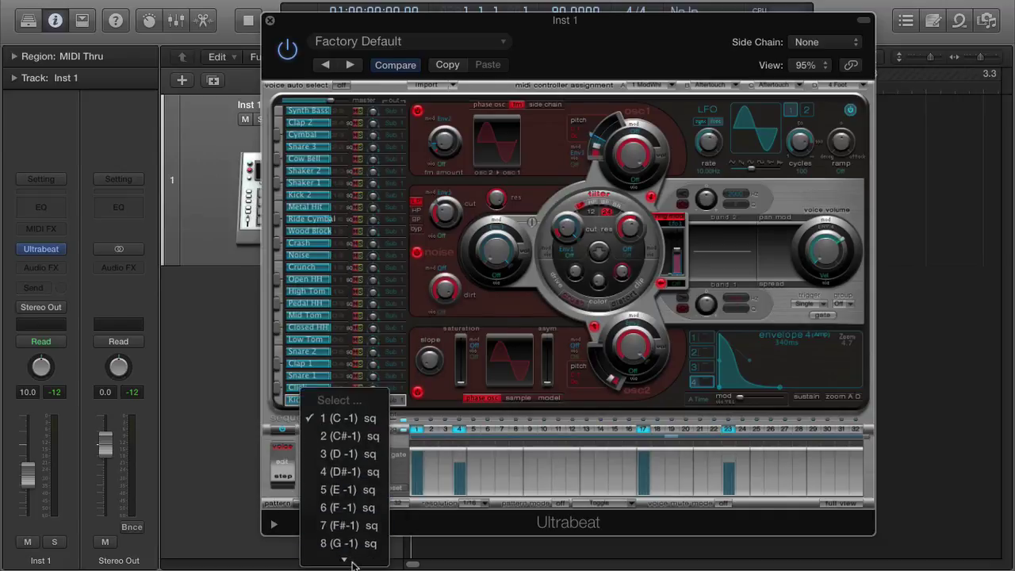
mouse_move(351, 561)
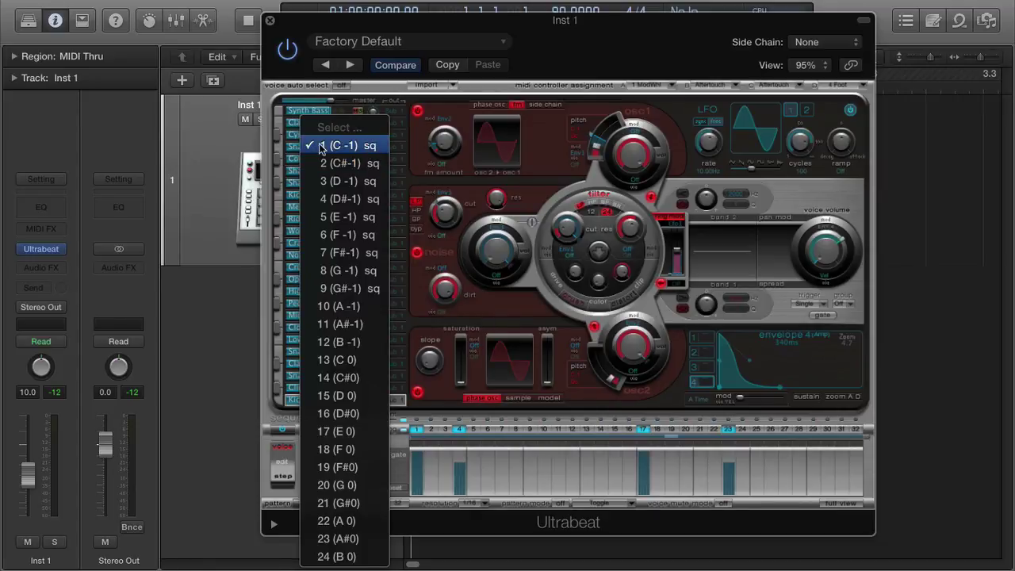
left_click(378, 164)
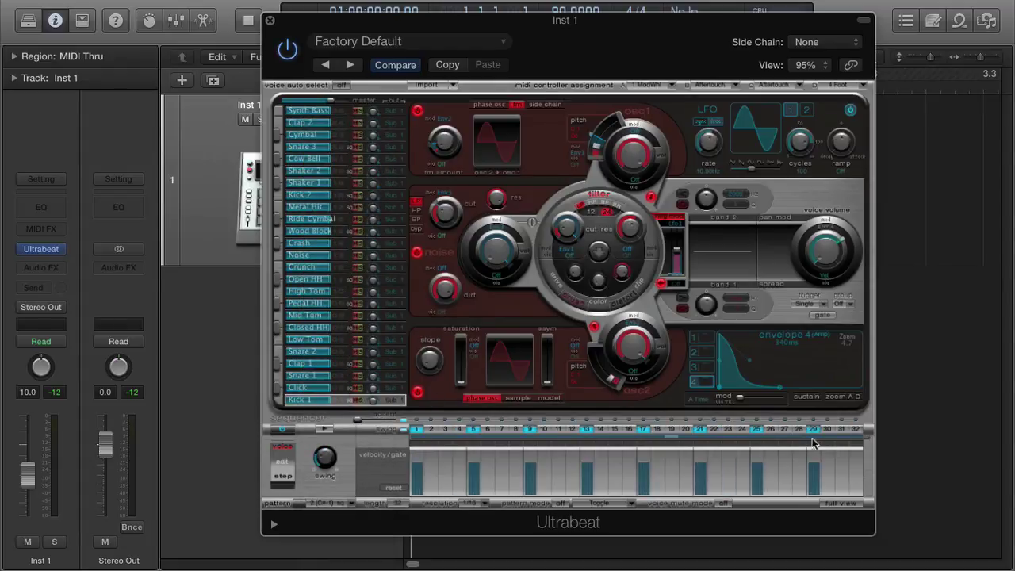
left_click(351, 502)
left_click(351, 524)
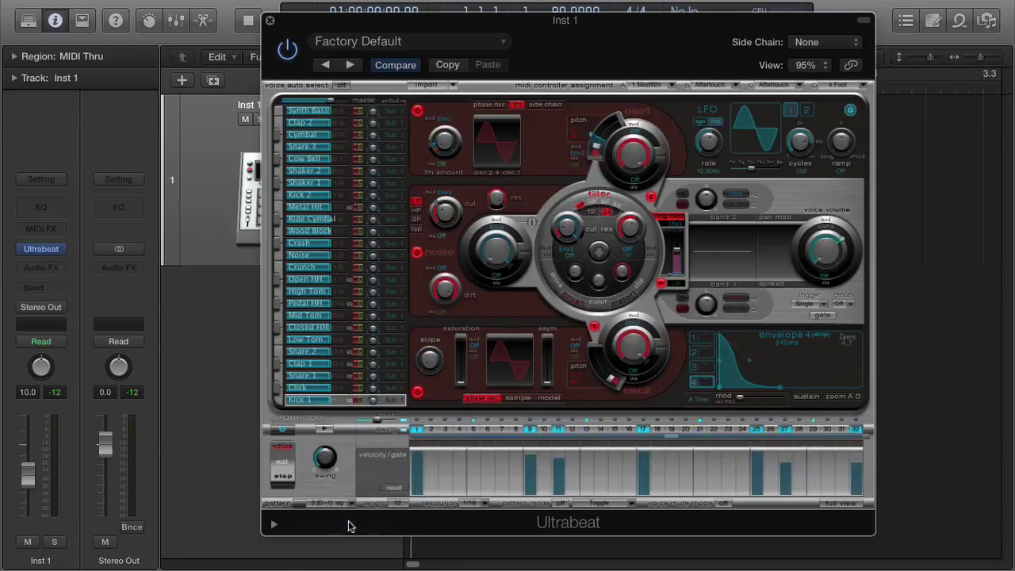
left_click(351, 503)
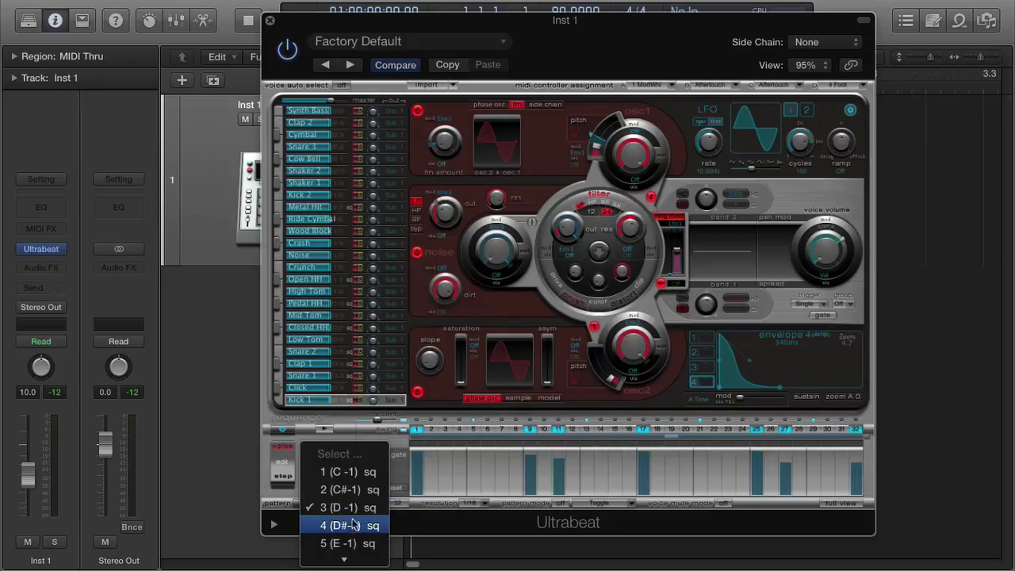
left_click(349, 525)
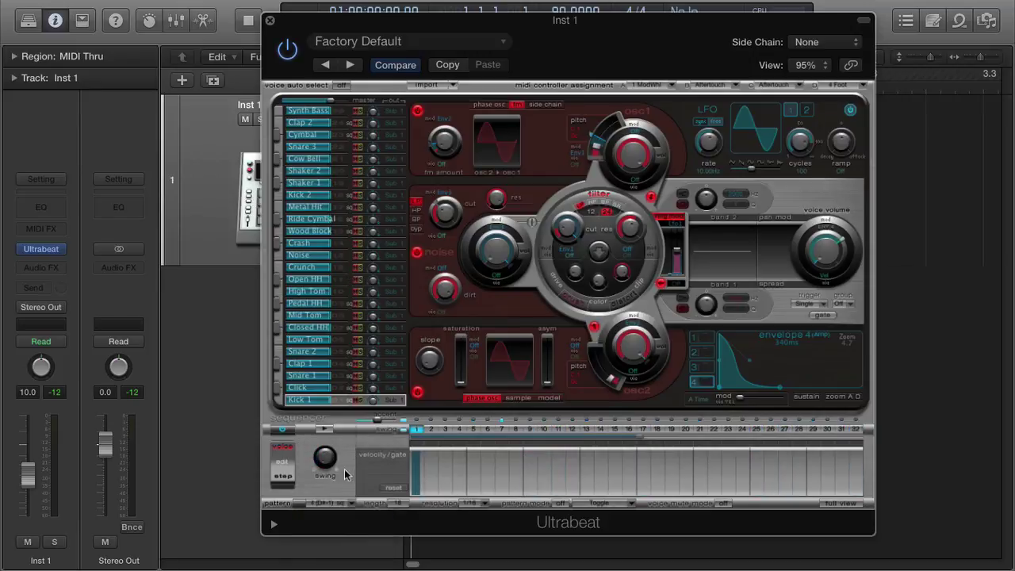
Switch the sequencer to the empty pattern 10 (A-1)
left_click(353, 506)
scroll(353, 508, "down", 5)
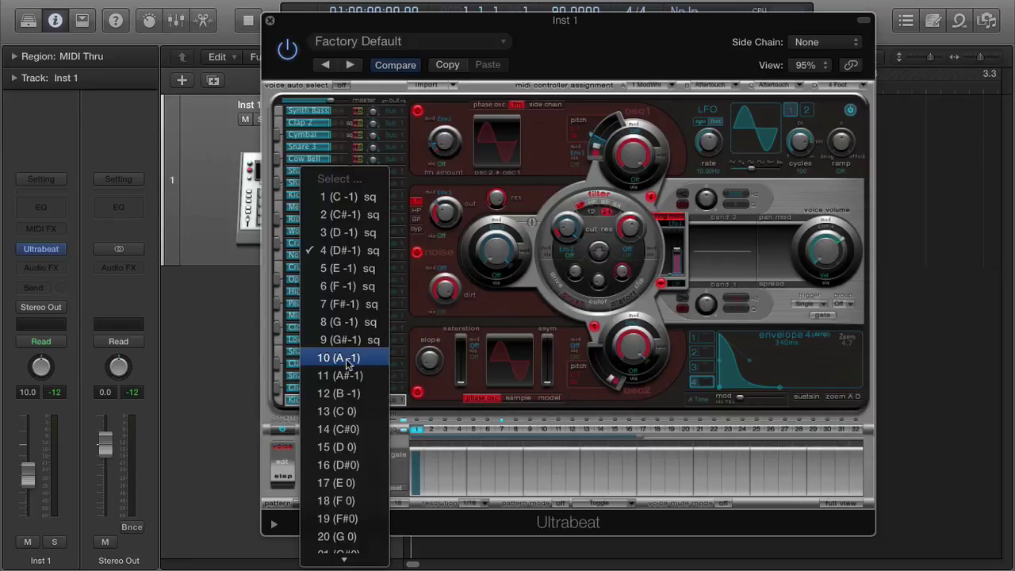
left_click(346, 358)
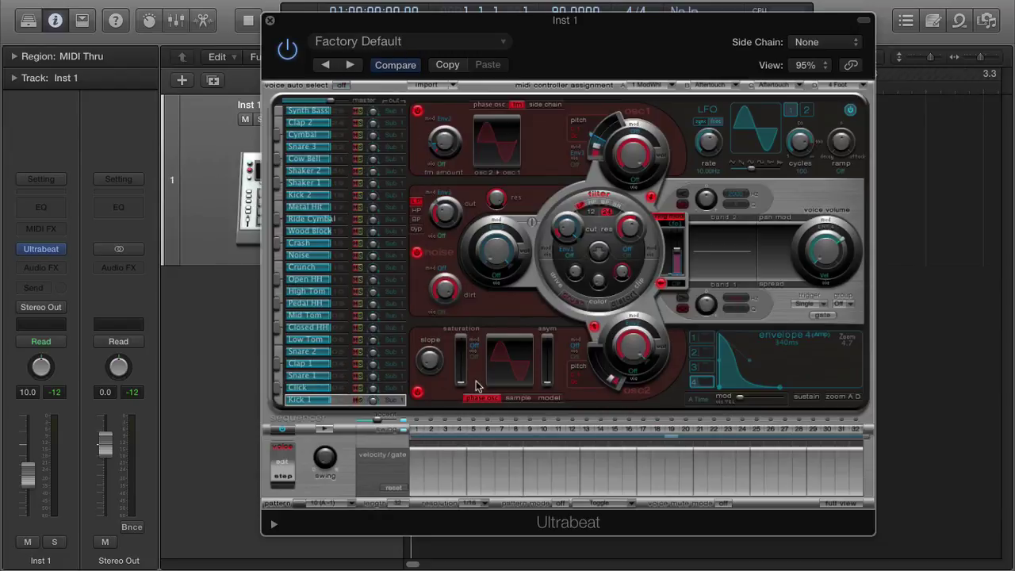
Try Kick 1 hits on steps 1 and 12 of the pattern, and remove both
left_click(416, 429)
left_click(576, 431)
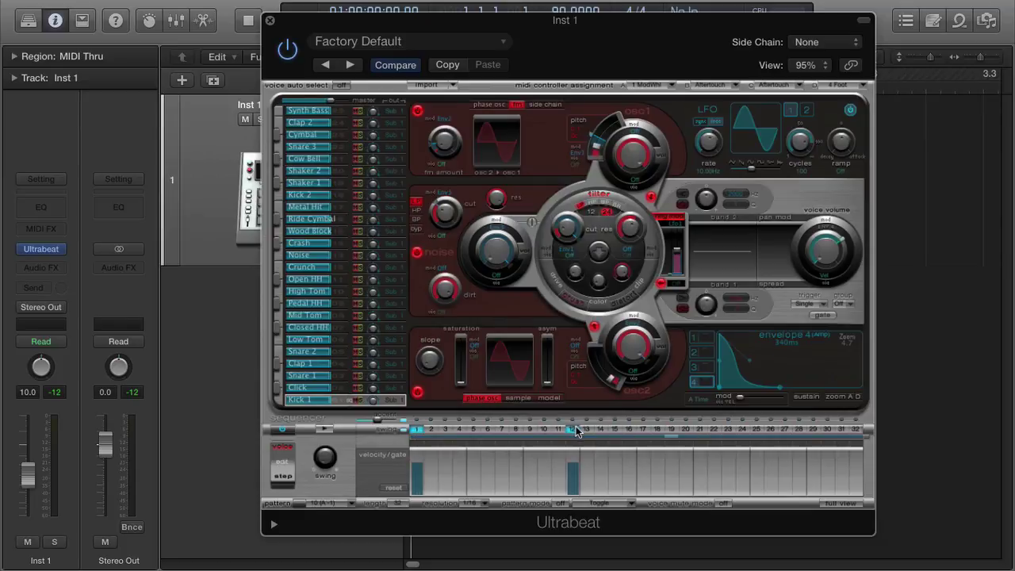
left_click(571, 430)
left_click(418, 430)
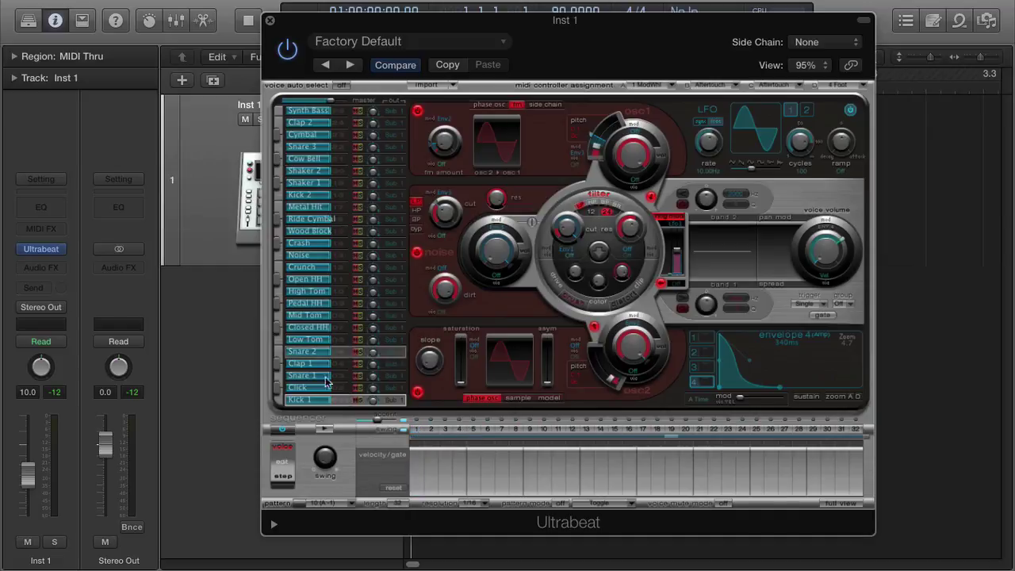
Turn on the sequencer's full view, and try a 1/32 resolution before setting it back to 1/16
left_click(842, 504)
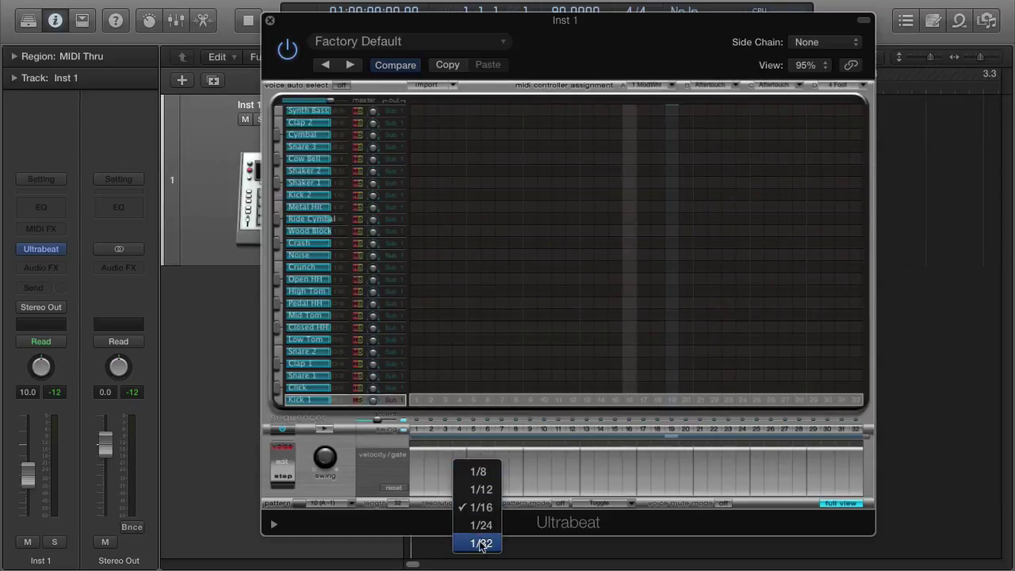
left_click(499, 499)
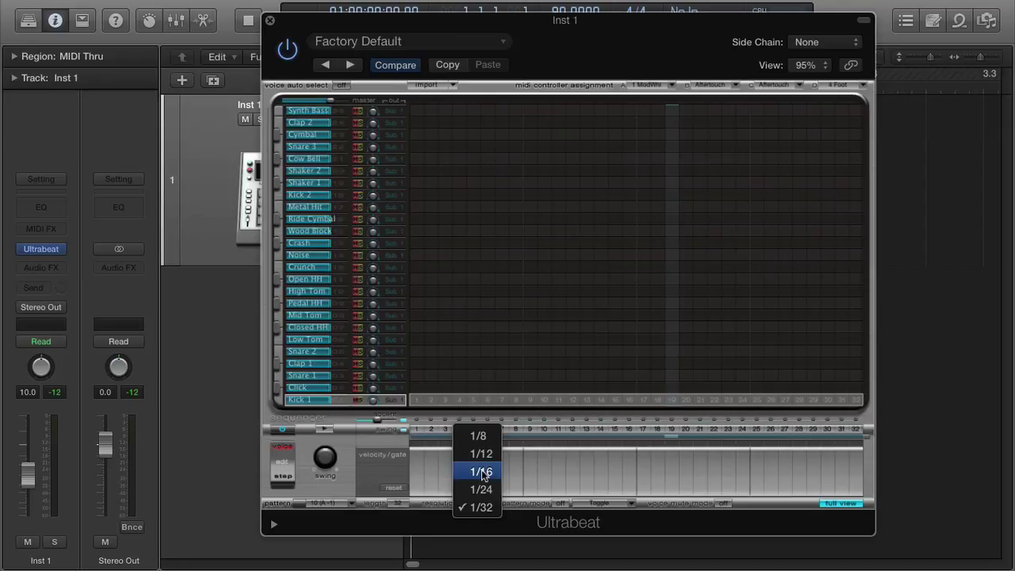
left_click(489, 463)
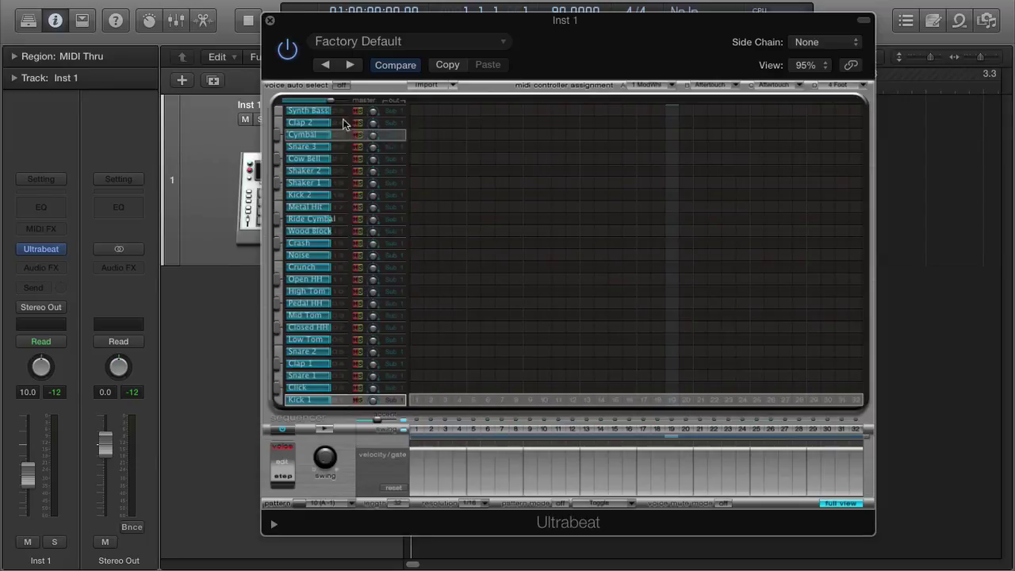
Program Kick 1 hits on steps 1, 9, 17 and 25 and Snare 1 hits on steps 5, 13, 21 and 29
left_click(417, 402)
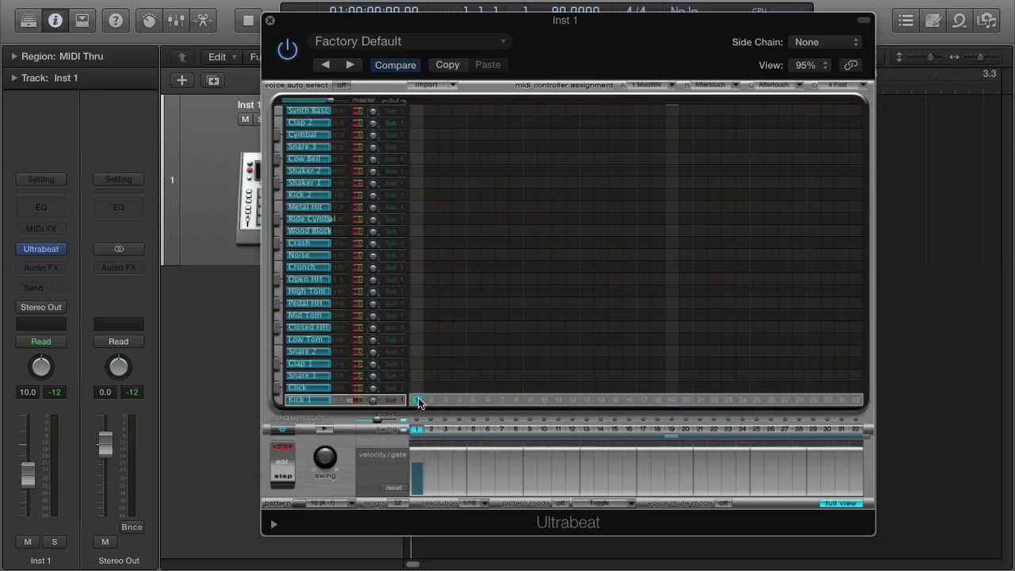
left_click(473, 376)
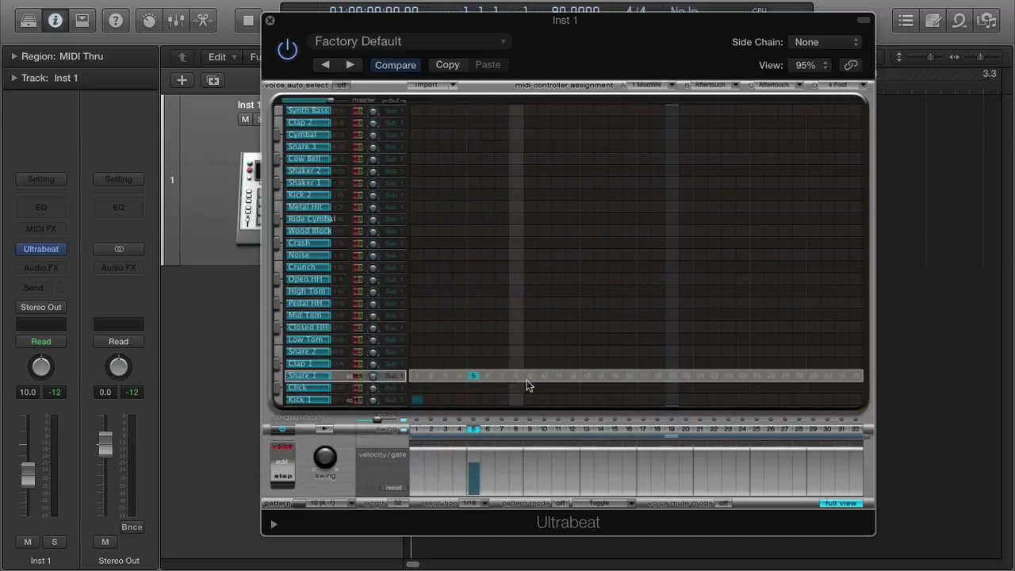
left_click(532, 401)
left_click(587, 376)
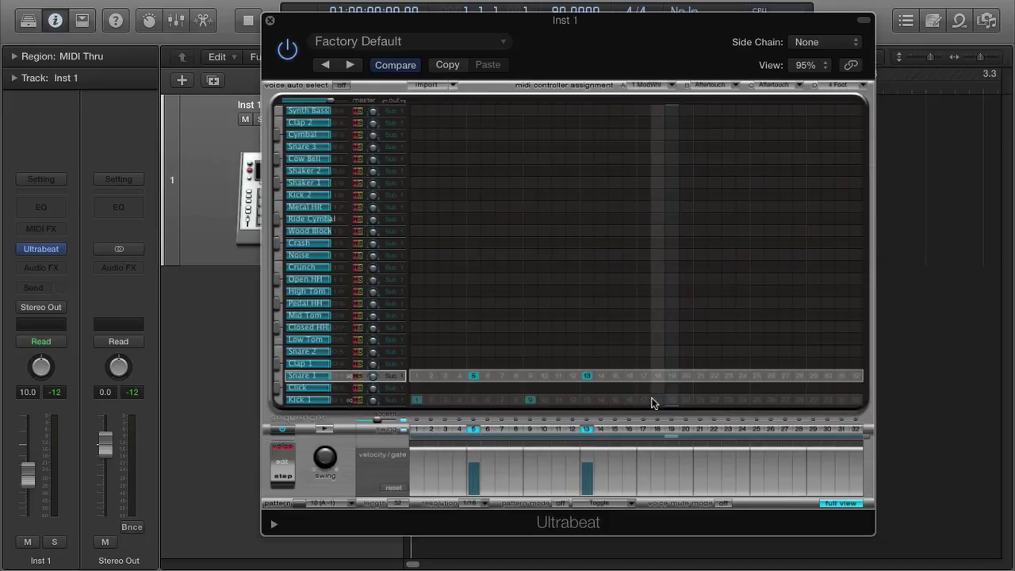
left_click(646, 401)
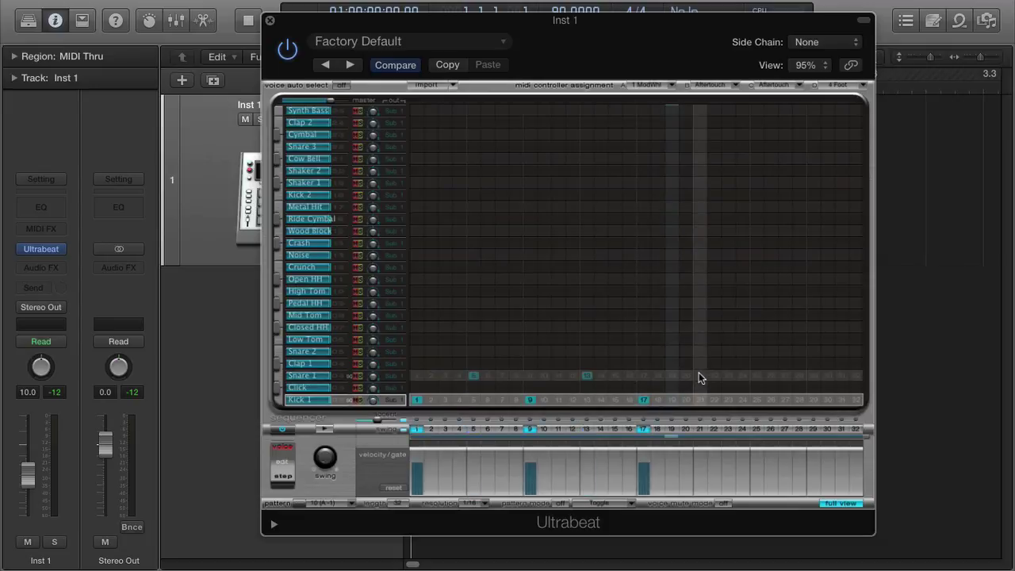
left_click(700, 376)
left_click(758, 401)
left_click(814, 376)
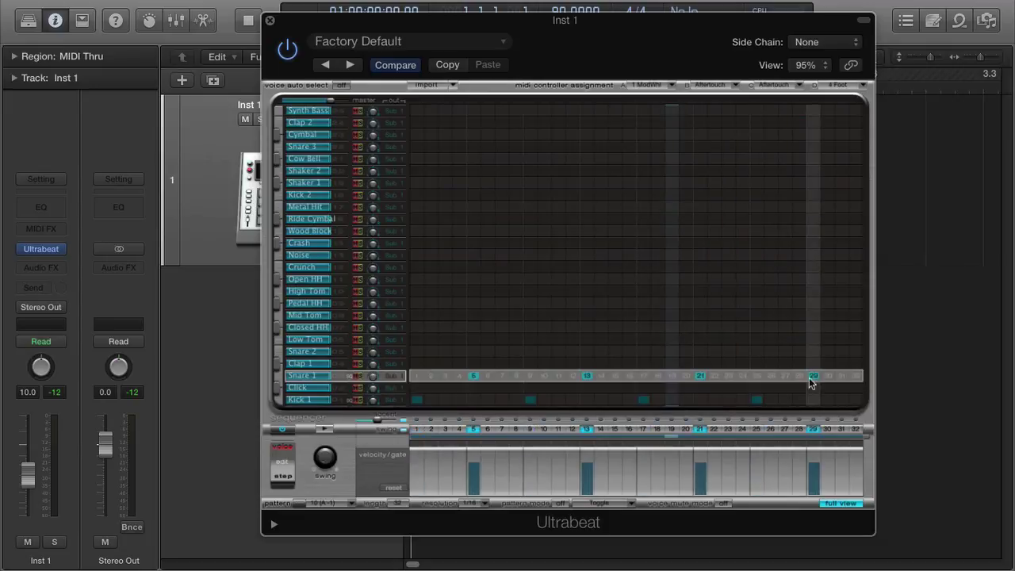
While the sequencer plays, add Kick 1 hits on steps 3, 24, 31 and 32 and Snare 1 hits on steps 6 and 23
left_click(323, 430)
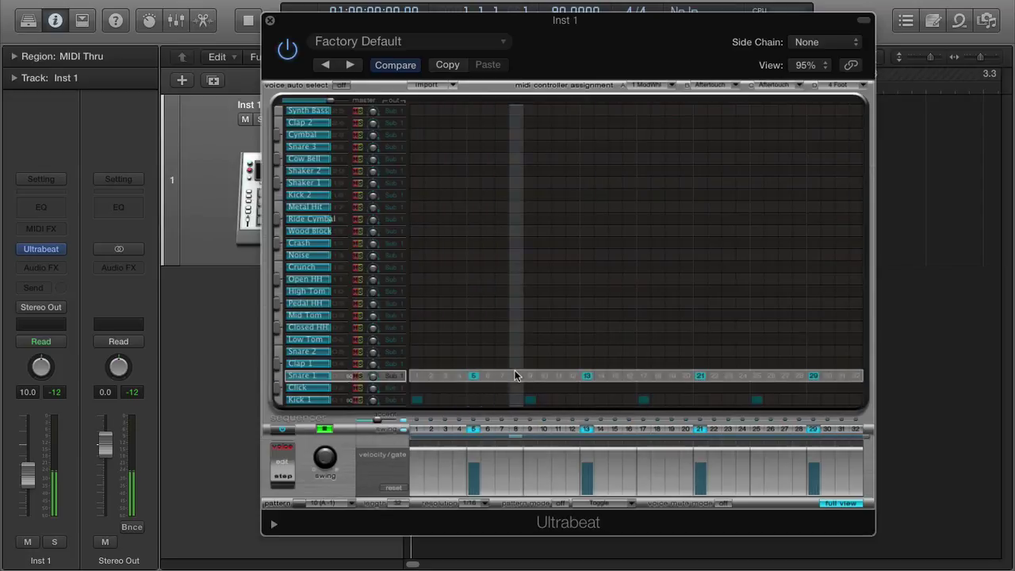
left_click(446, 397)
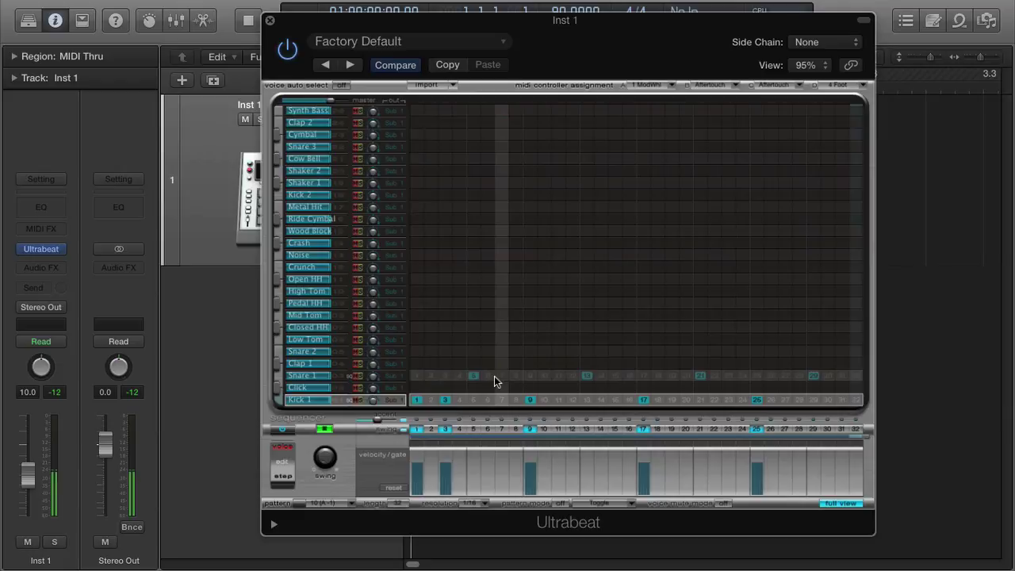
left_click(502, 377)
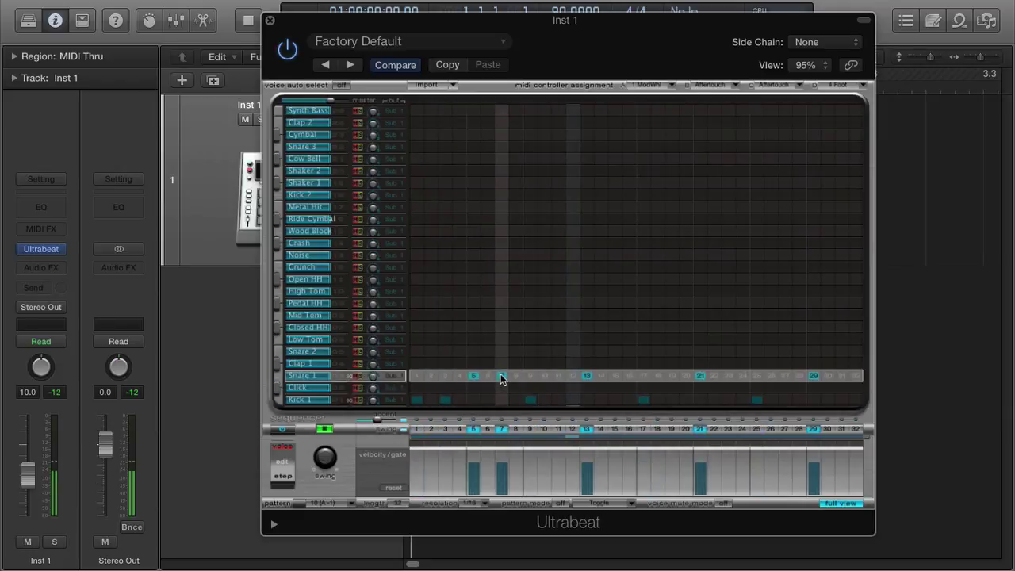
left_click(502, 377)
left_click(487, 377)
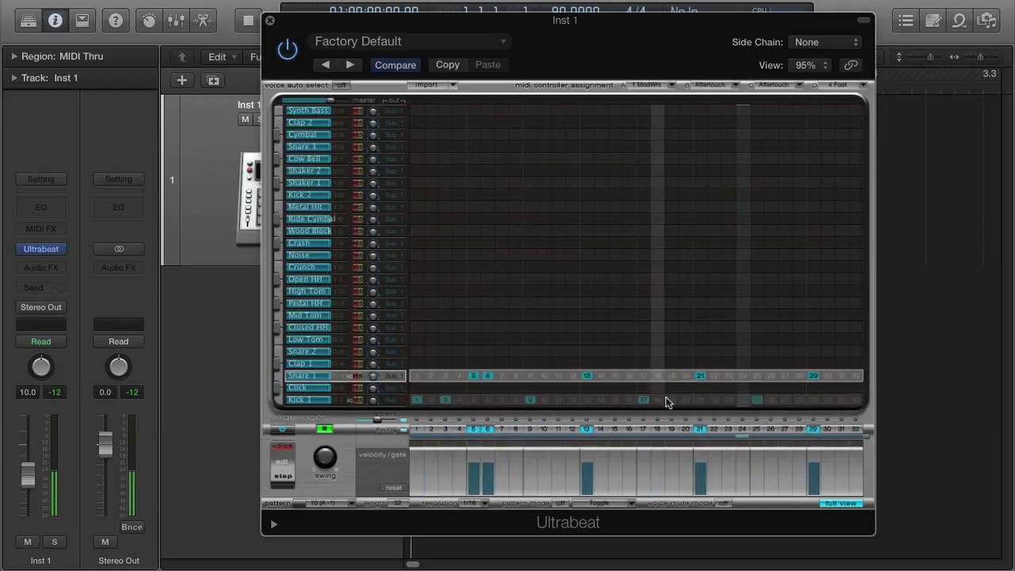
left_click(743, 399)
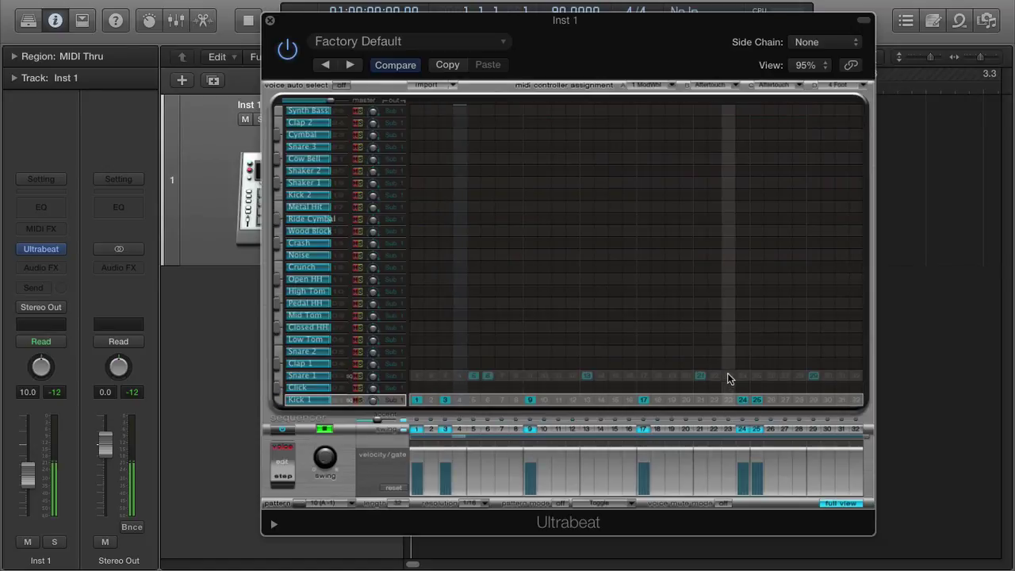
left_click(730, 378)
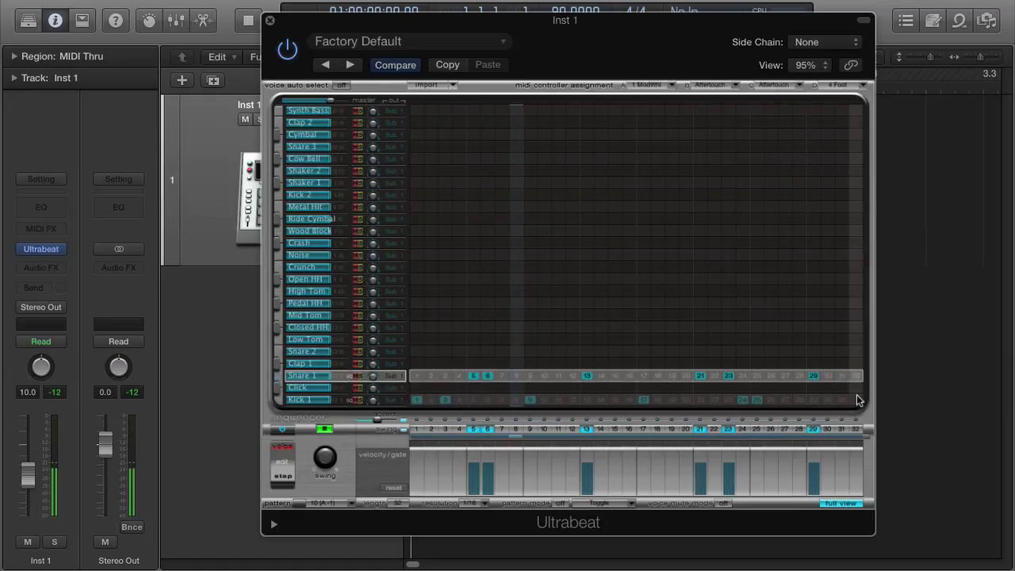
left_click(857, 399)
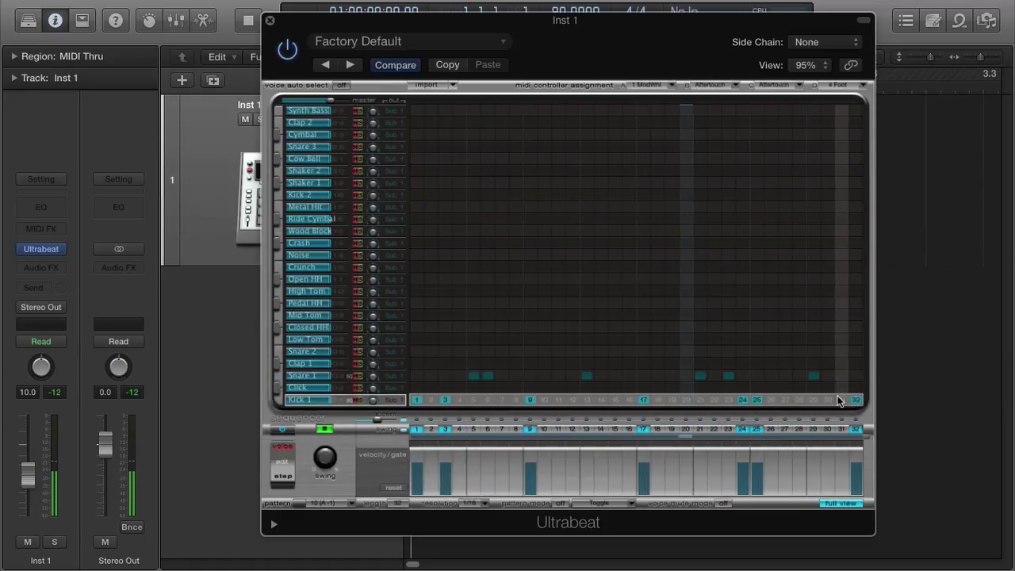
left_click(841, 400)
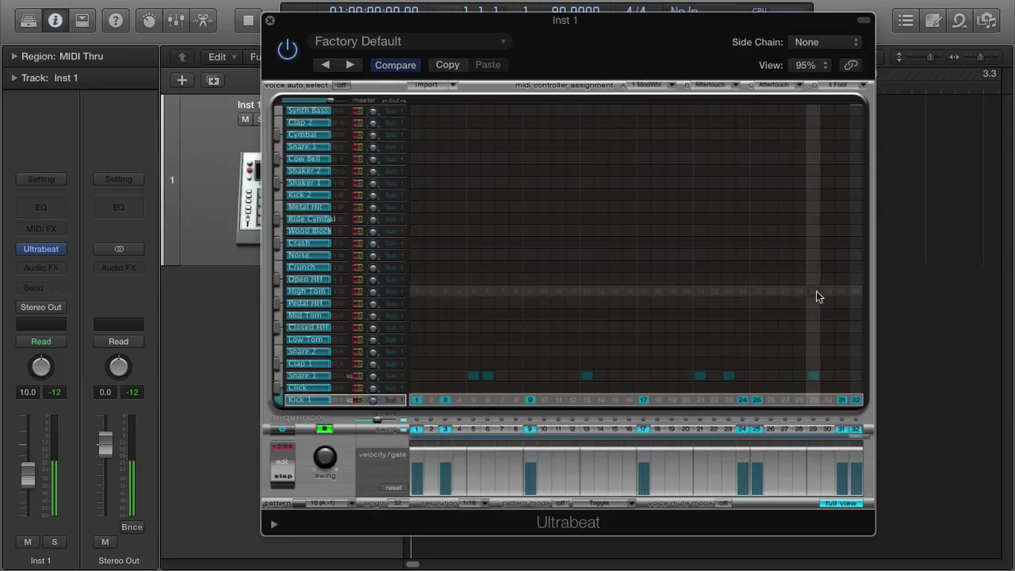
left_click(330, 430)
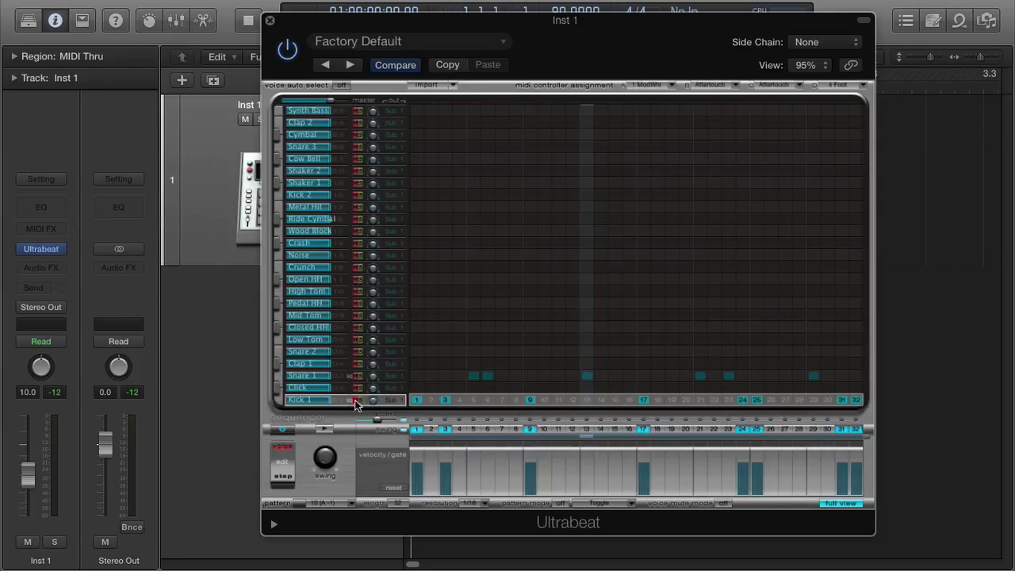
Solo and unsolo Kick 1 during playback, adjust its pan, and stop the sequencer
left_click(323, 427)
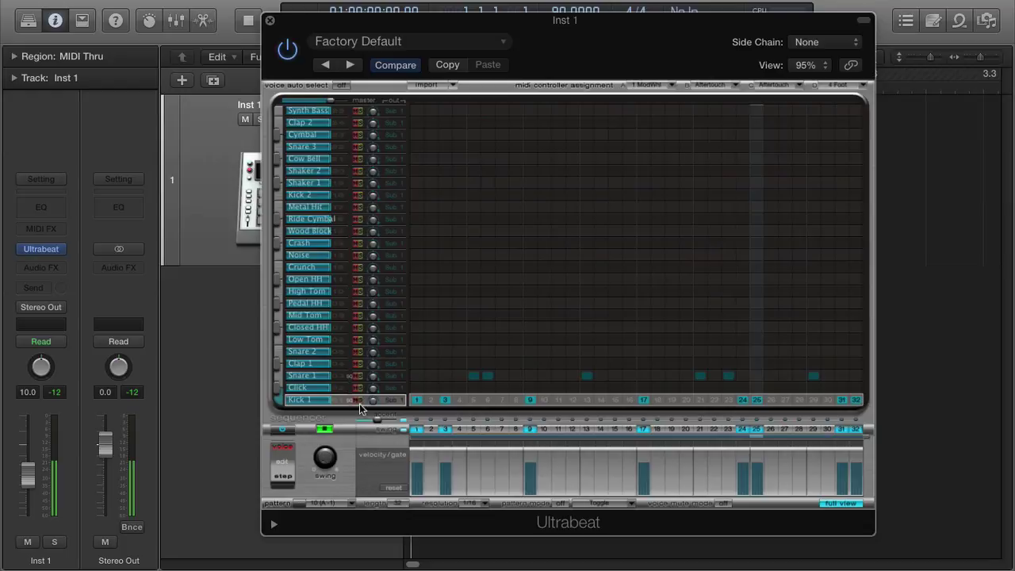
left_click(361, 401)
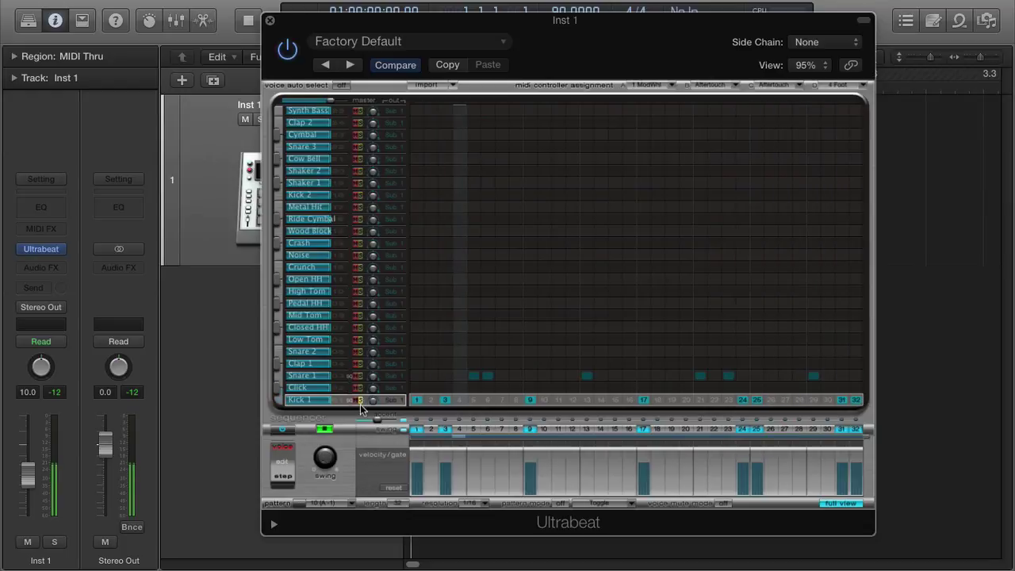
left_click(361, 403)
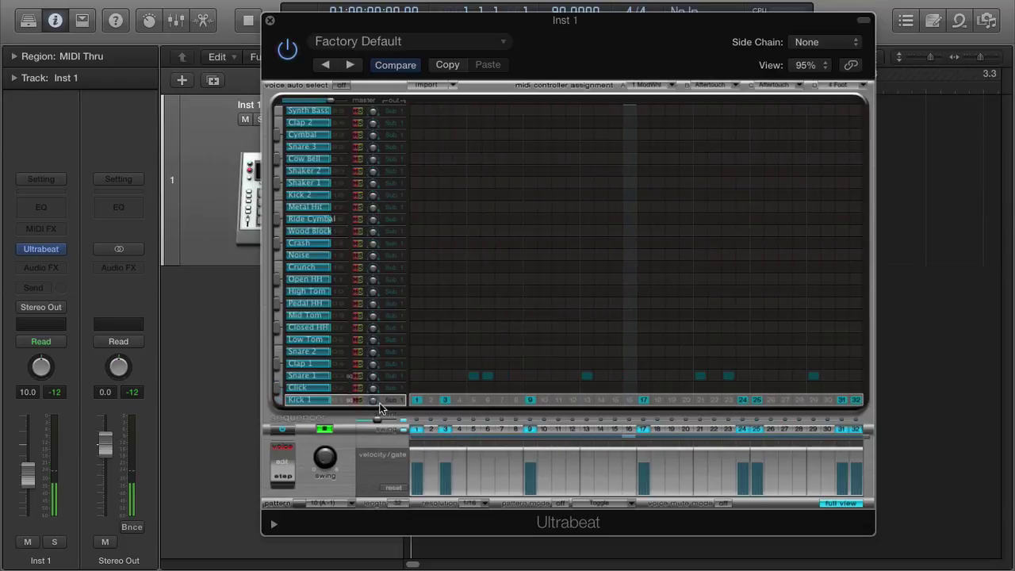
mouse_move(372, 402)
left_click_drag(372, 406, 395, 402)
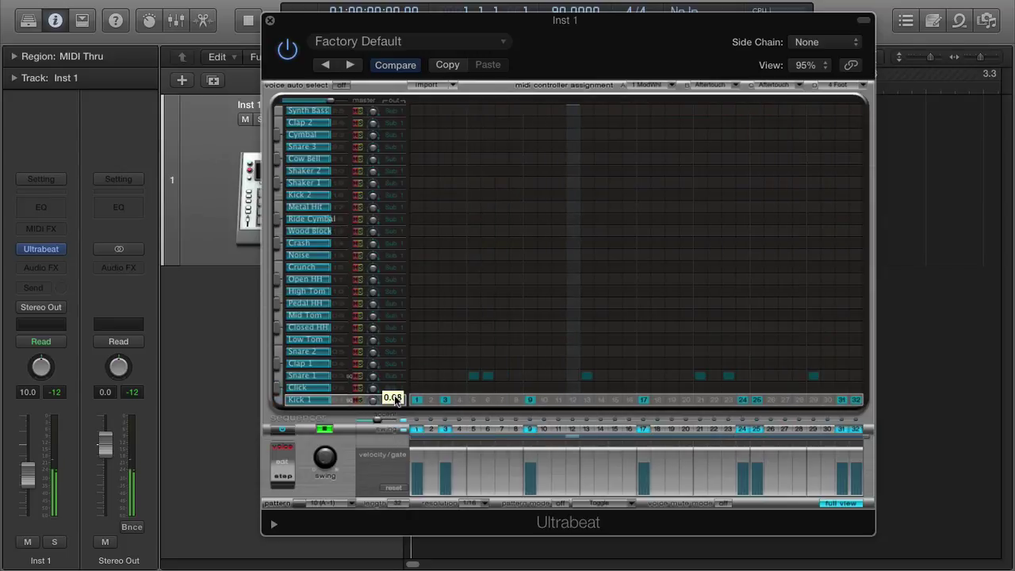
left_click(328, 430)
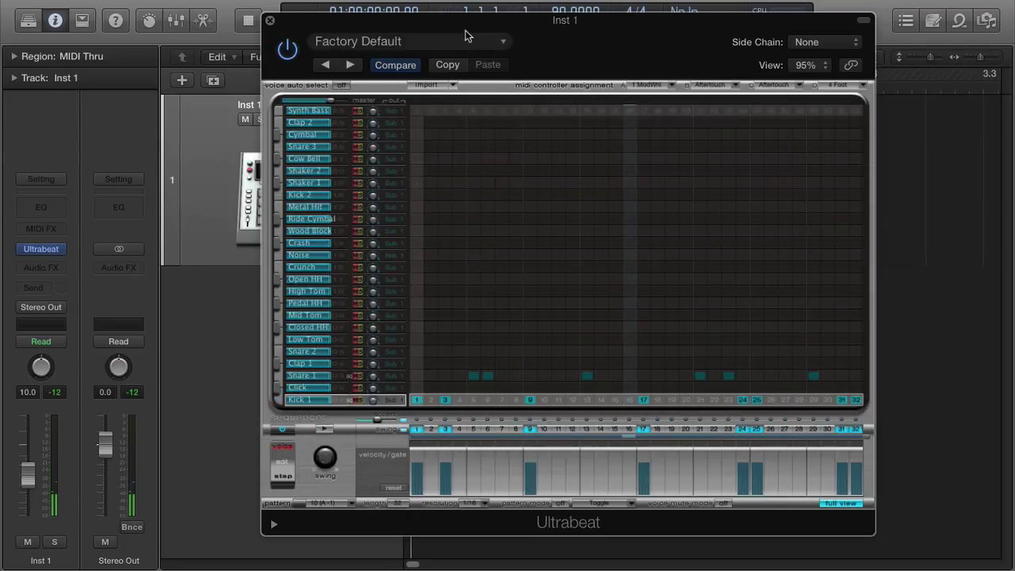
Reposition the Ultrabeat window so the Inst 1 track header shows beside it
left_click_drag(477, 23, 615, 21)
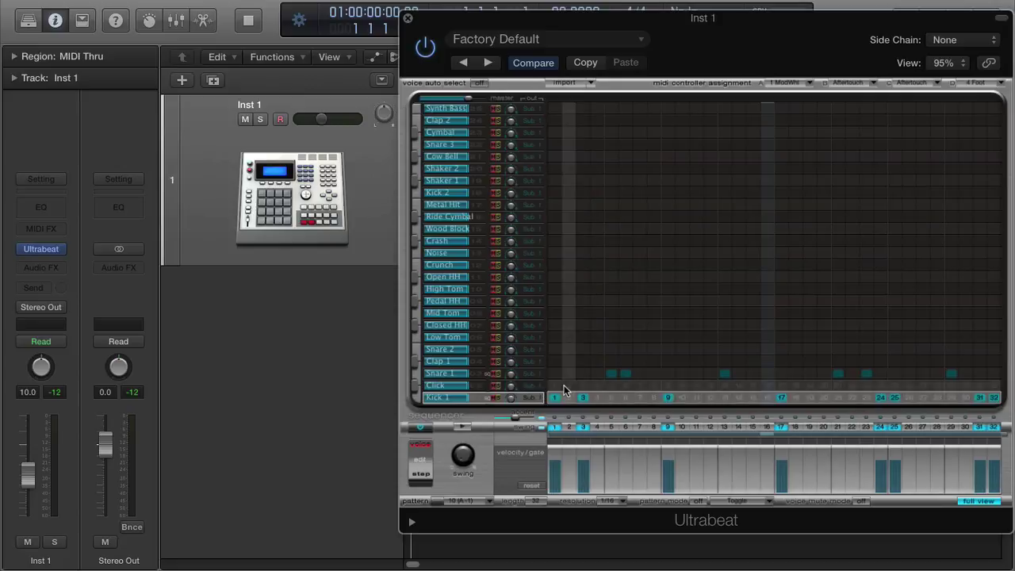
left_click_drag(695, 31, 664, 27)
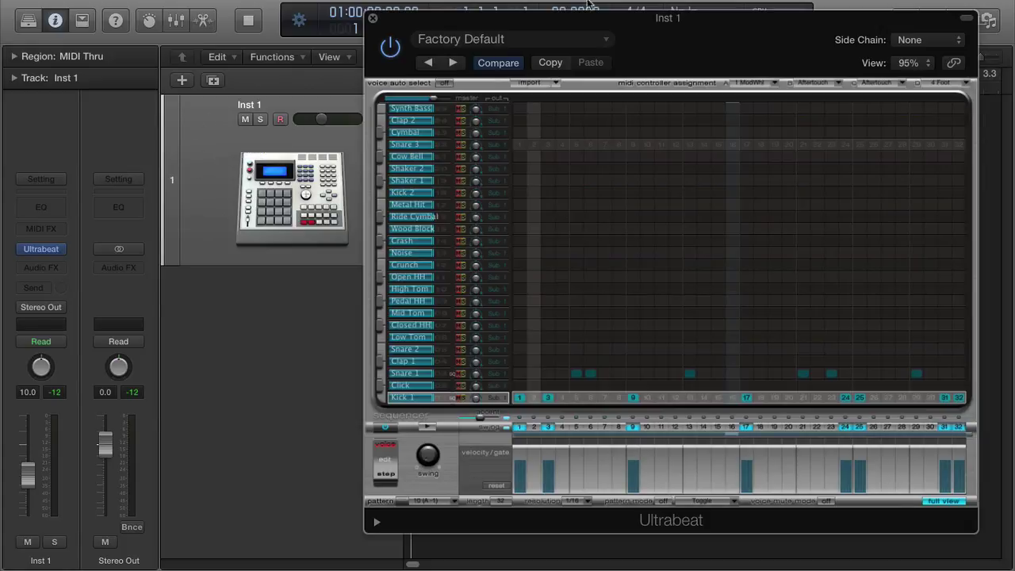
left_click_drag(623, 30, 601, 27)
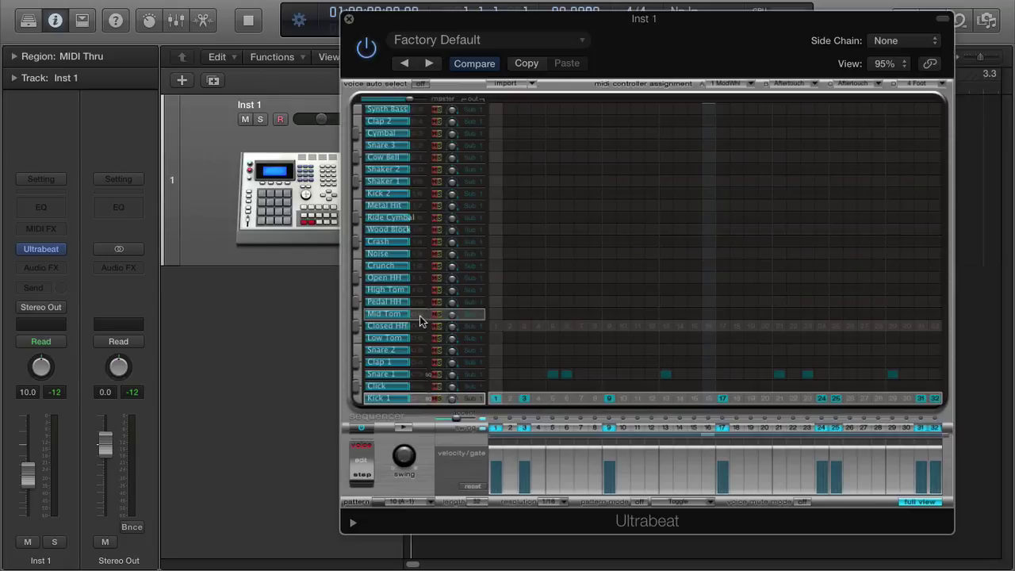
Audition the Closed HH voice and fill all 32 of its steps, clearing a first fill before repeating it
left_click(356, 329)
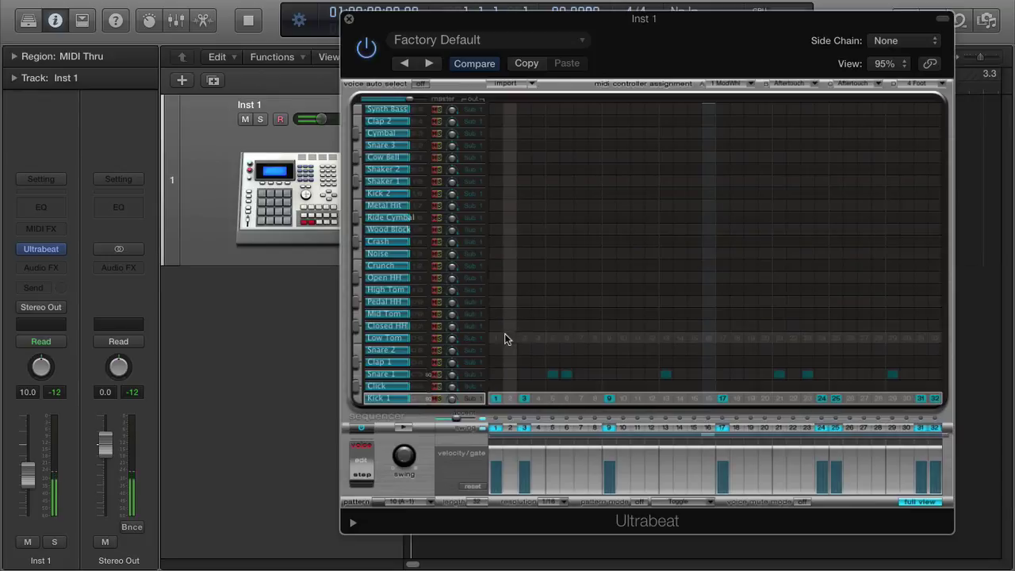
mouse_move(496, 327)
left_mouse_down()
mouse_move(945, 330)
mouse_move(536, 338)
mouse_move(920, 339)
left_mouse_up()
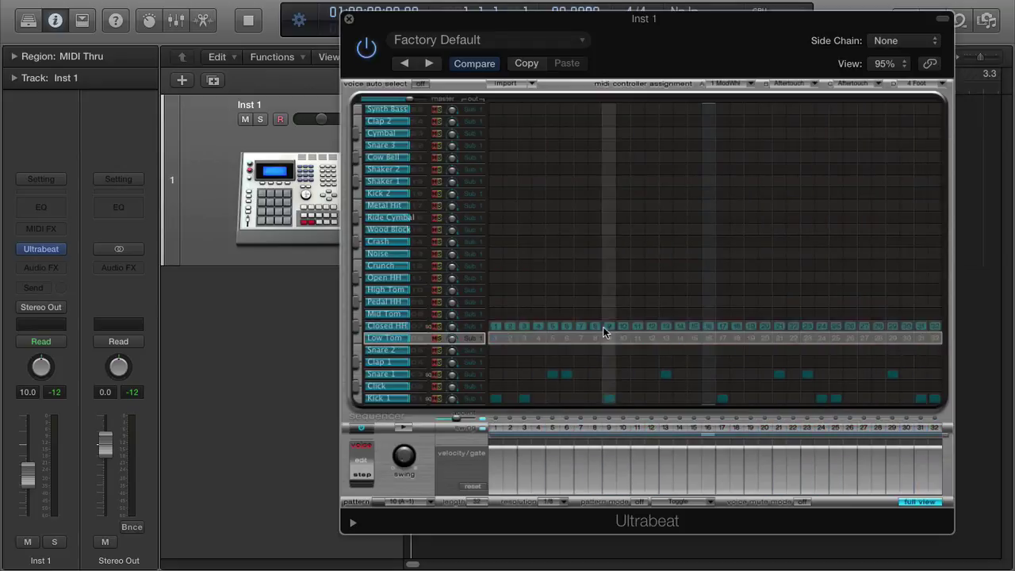
left_click_drag(496, 328, 934, 333)
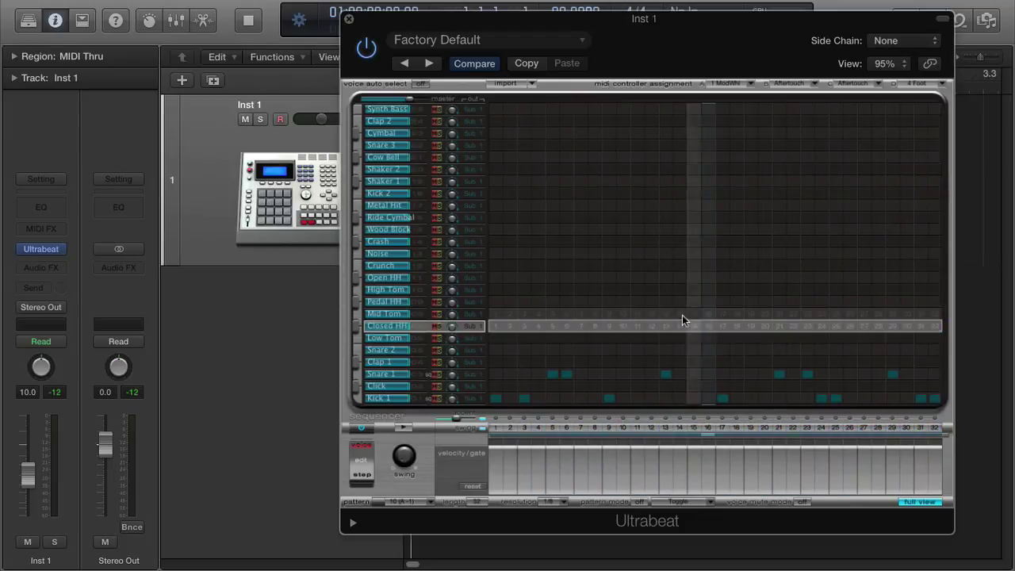
left_click_drag(493, 328, 934, 329)
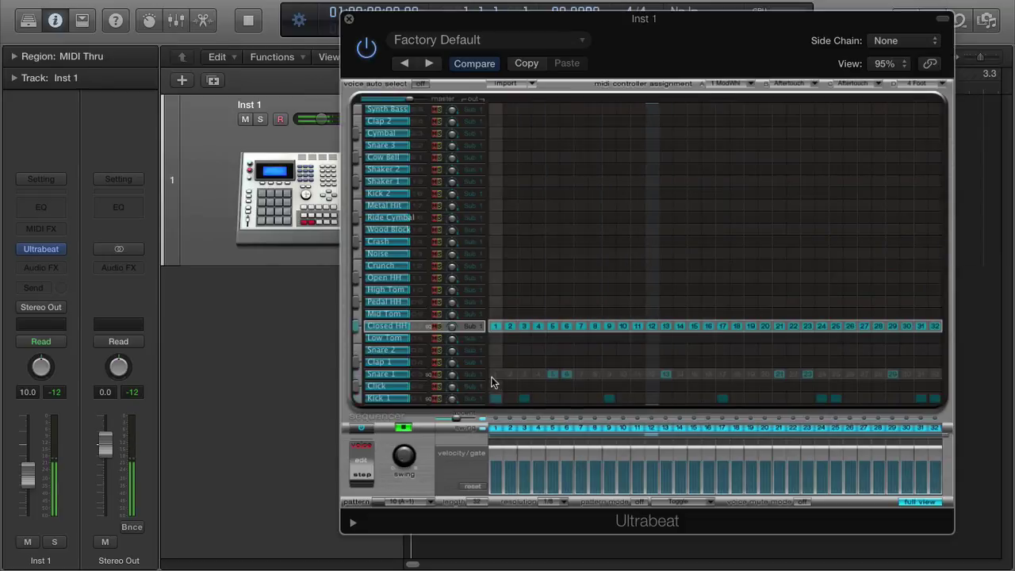
Remove the Closed HH hits from all even-numbered steps, 2 through 32
left_click(510, 326)
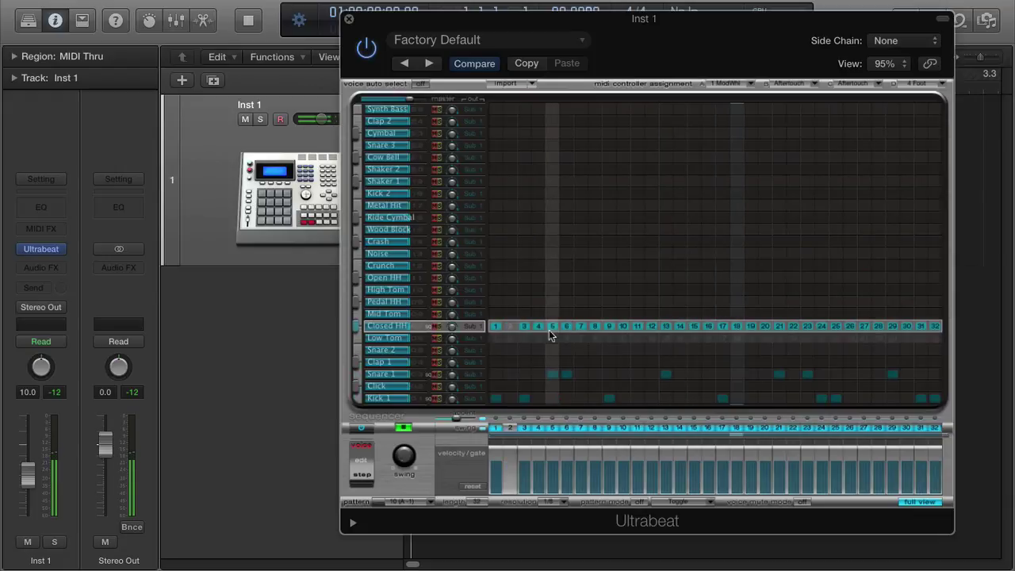
left_click(541, 327)
left_click(566, 327)
left_click(595, 327)
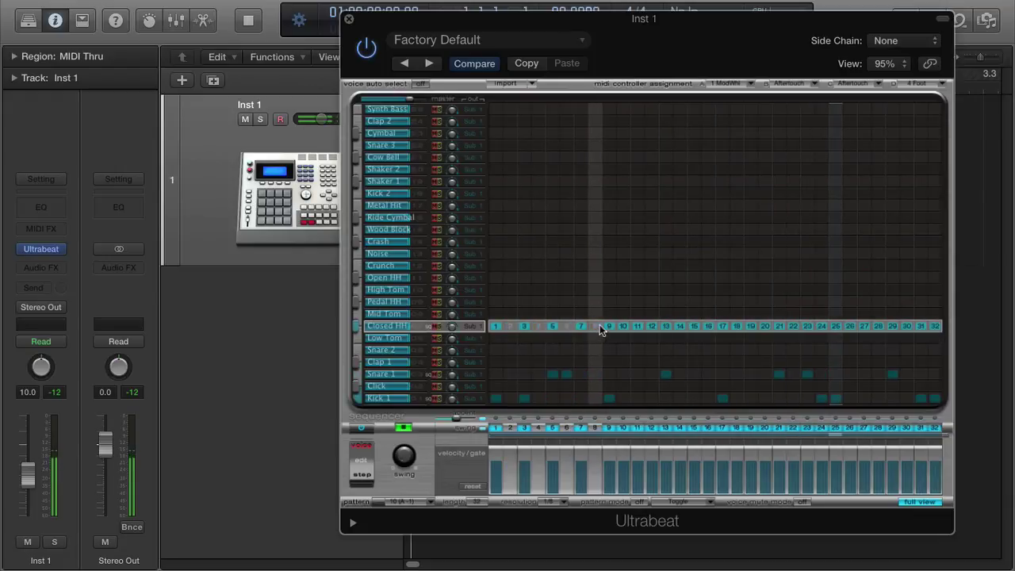
left_click(624, 326)
left_click(651, 326)
left_click(680, 327)
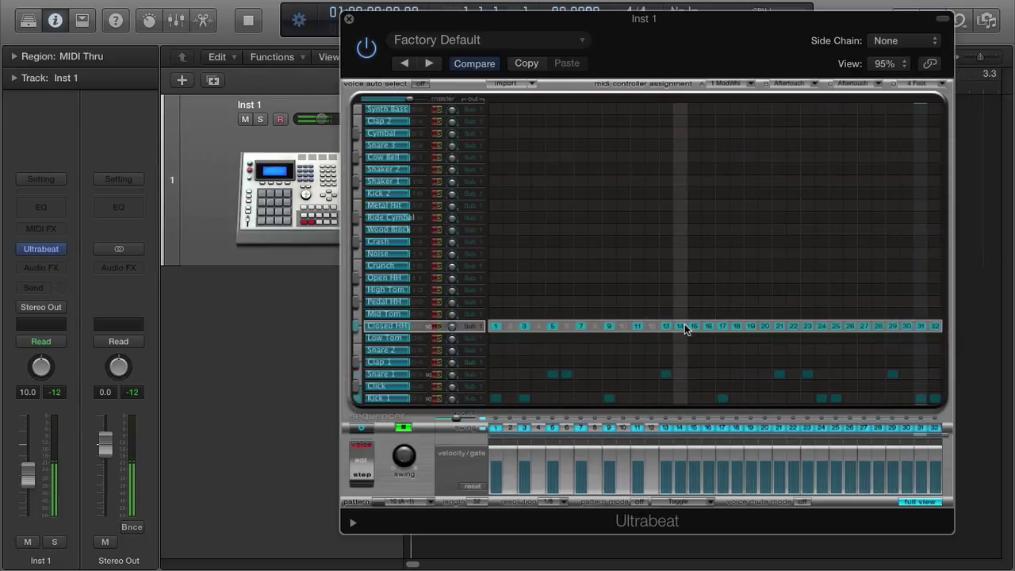
left_click(737, 327)
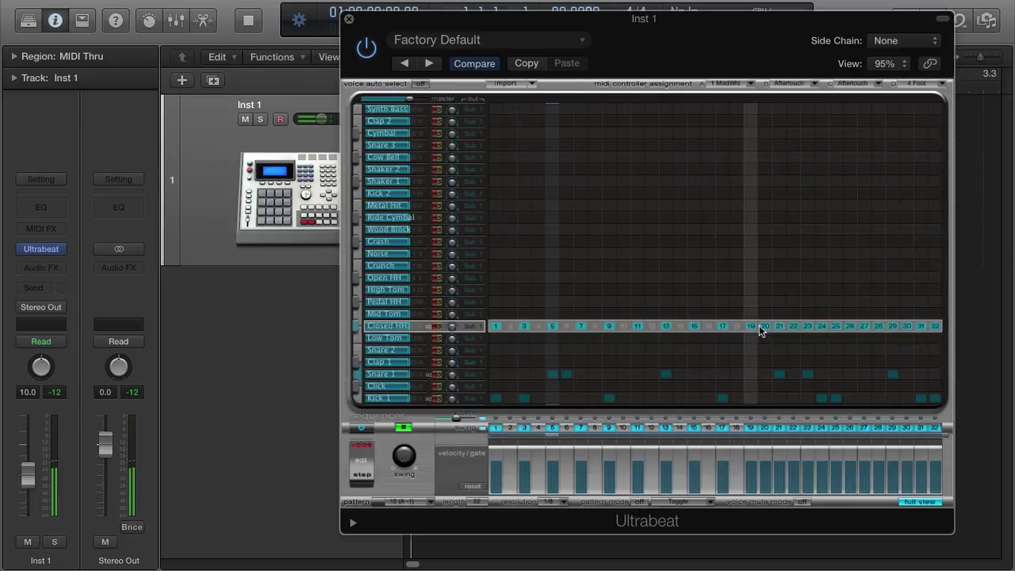
left_click(766, 327)
left_click(794, 327)
left_click(821, 327)
left_click(850, 327)
left_click(879, 327)
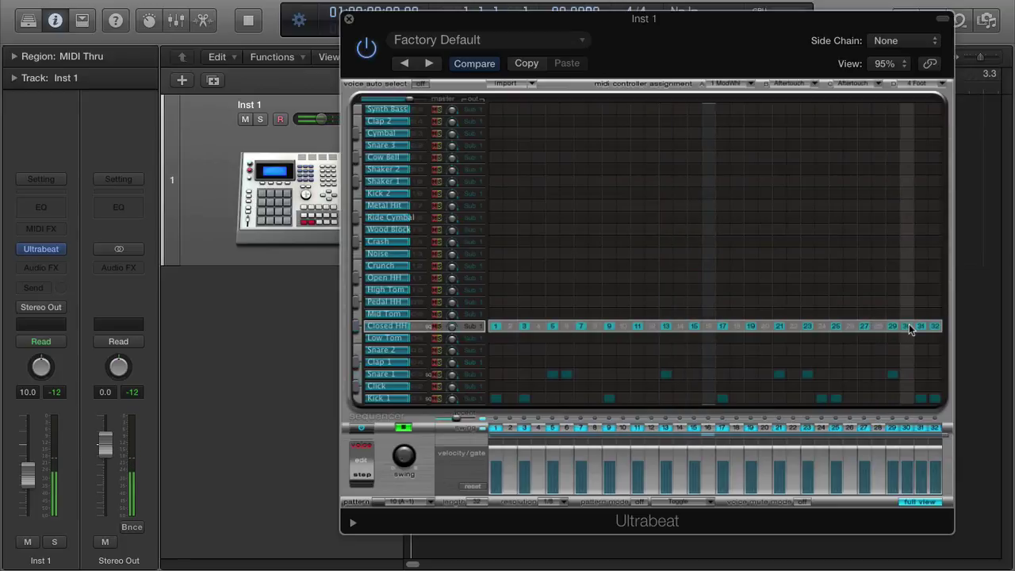
left_click(907, 327)
left_click(933, 327)
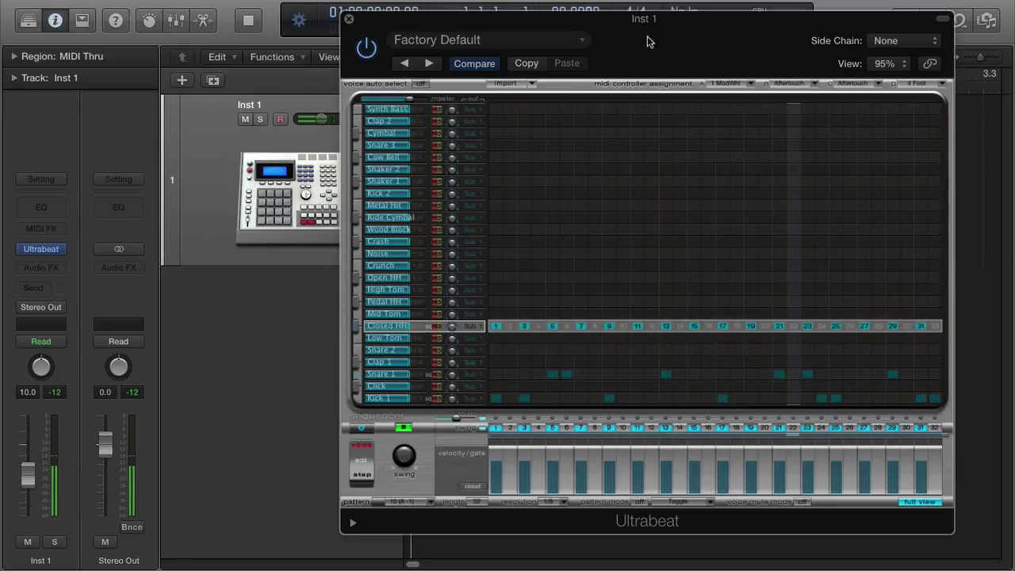
Move the plug-in window slightly, stop the sequencer and set the pattern resolution to 1/16
left_click_drag(636, 20, 605, 28)
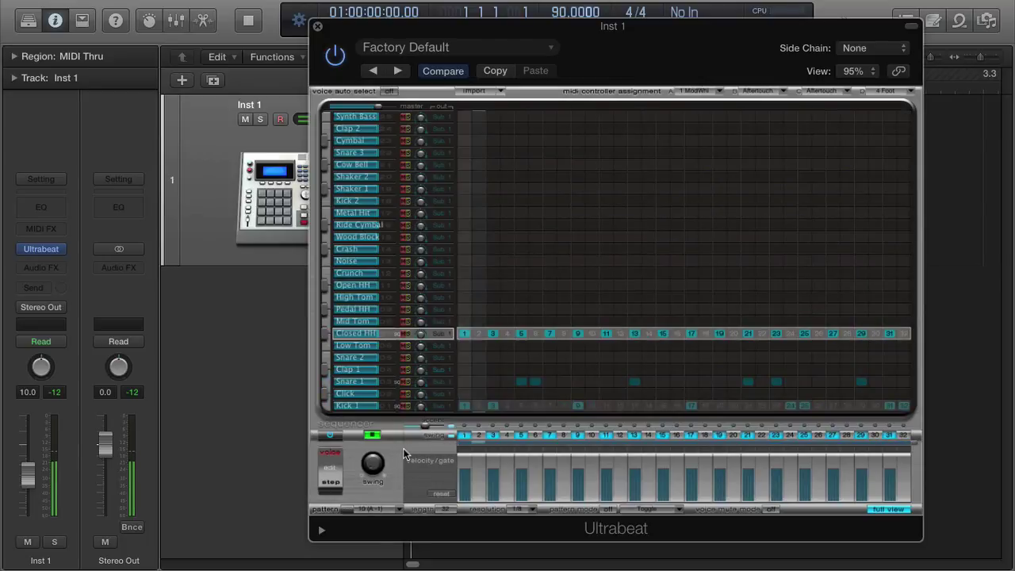
left_click(376, 437)
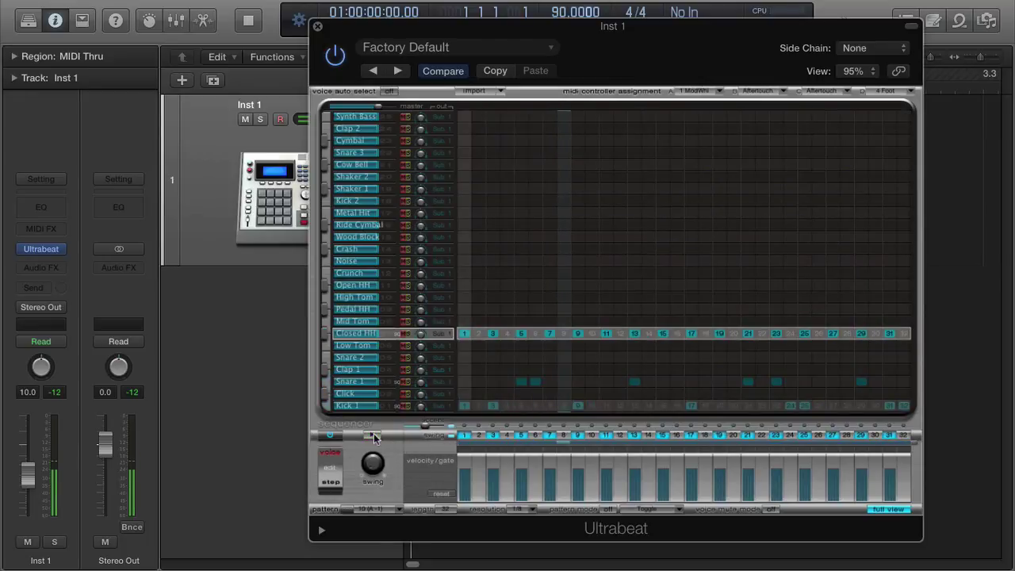
left_click(529, 509)
left_click(541, 421)
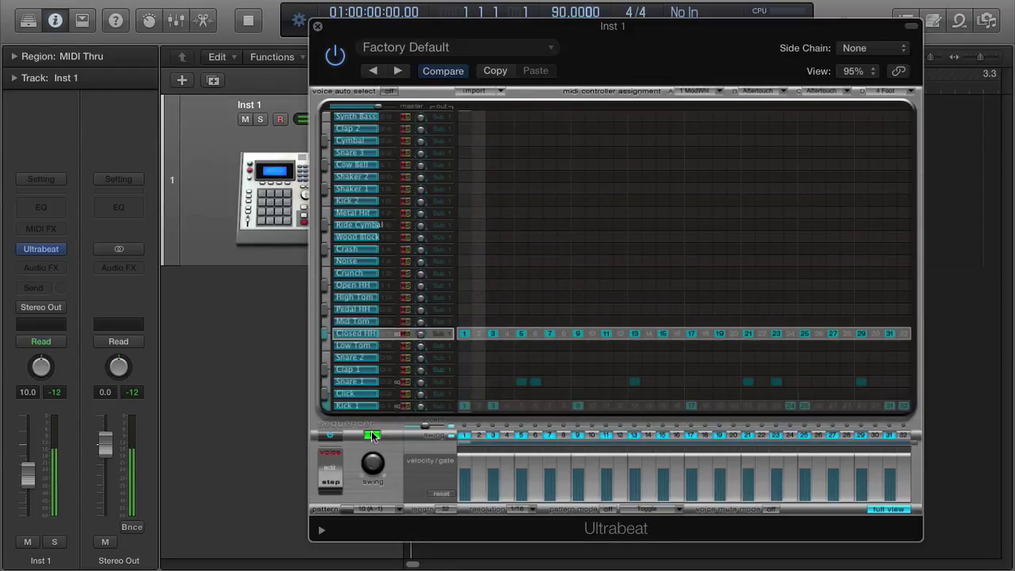
Stop the sequencer and place its pattern as a MIDI region at bar 1 of the Inst 1 track, moving the plug-in out of the way
left_click(373, 436)
left_click_drag(601, 34, 704, 27)
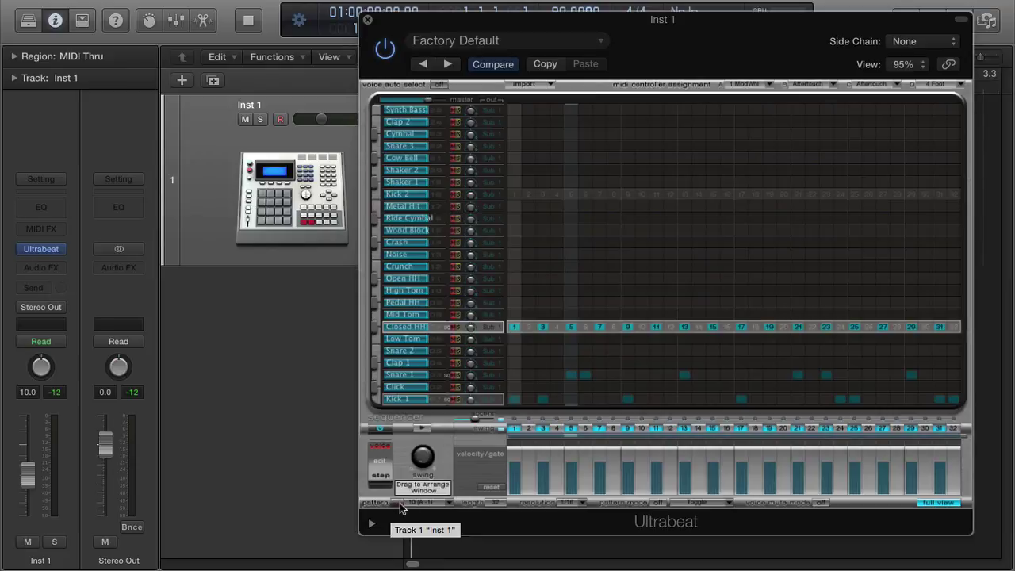
left_click_drag(650, 40, 834, 52)
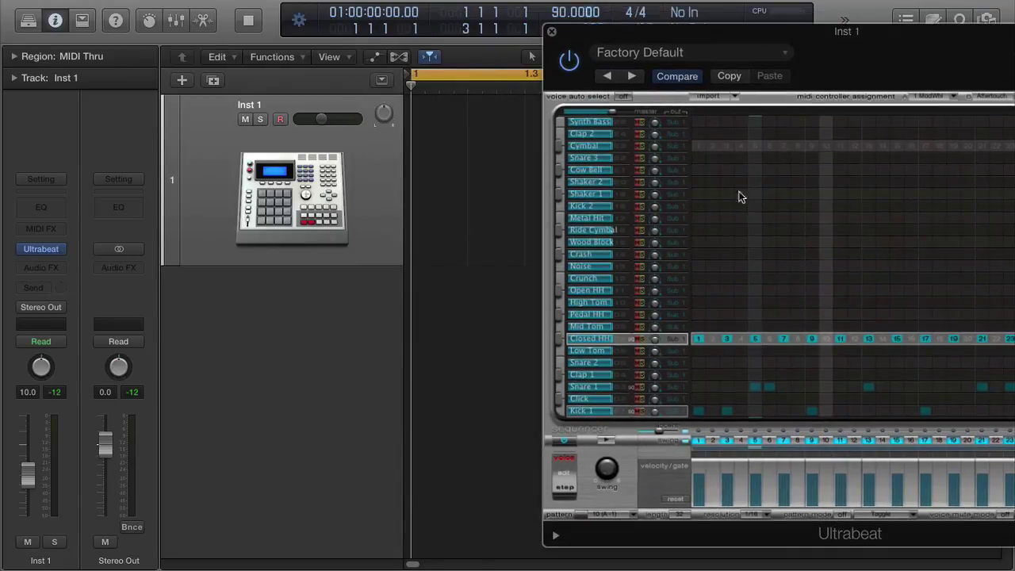
left_click_drag(585, 515, 474, 233)
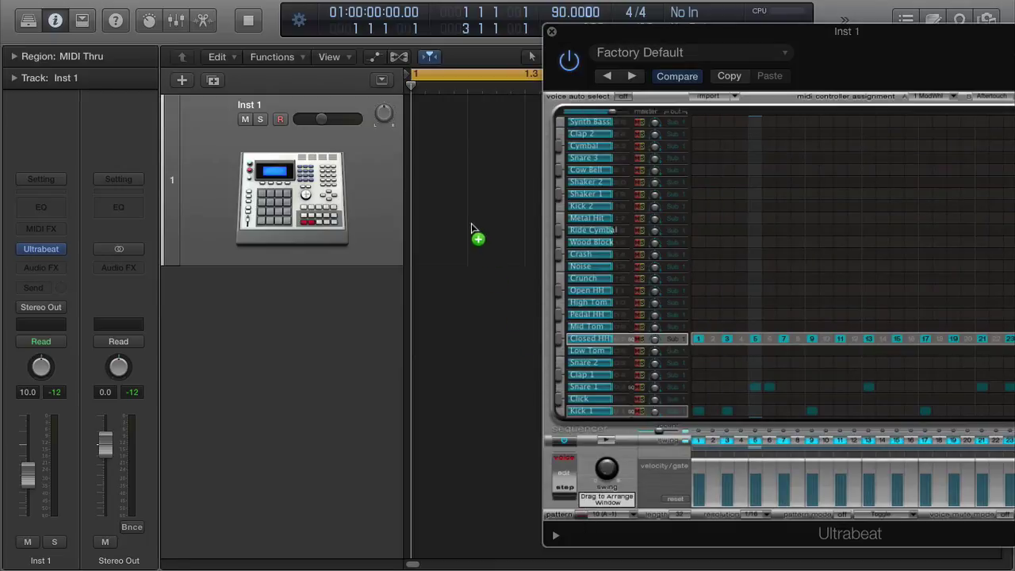
left_click_drag(440, 190, 439, 191)
left_click_drag(619, 40, 404, 39)
left_click(337, 31)
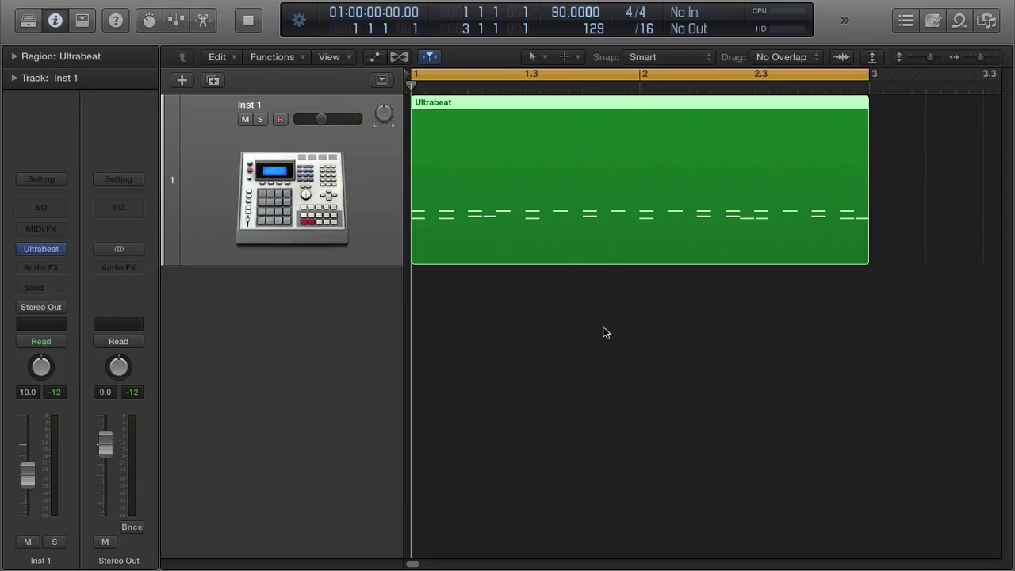
Inspect the Ultrabeat region's notes in the Piano Roll with the rows collapsed to named drum voices, and close the editor
key("p")
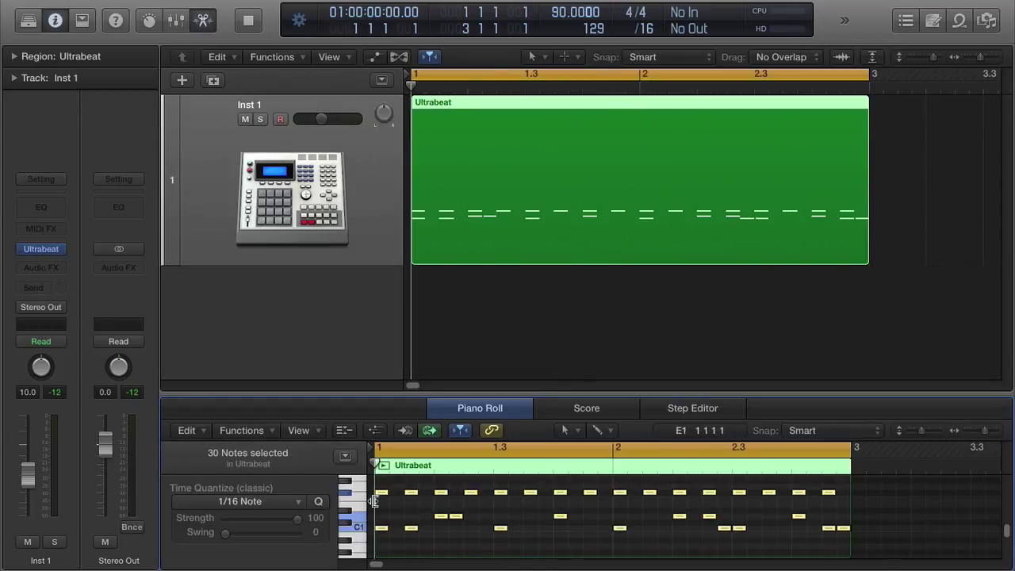
left_click(344, 433)
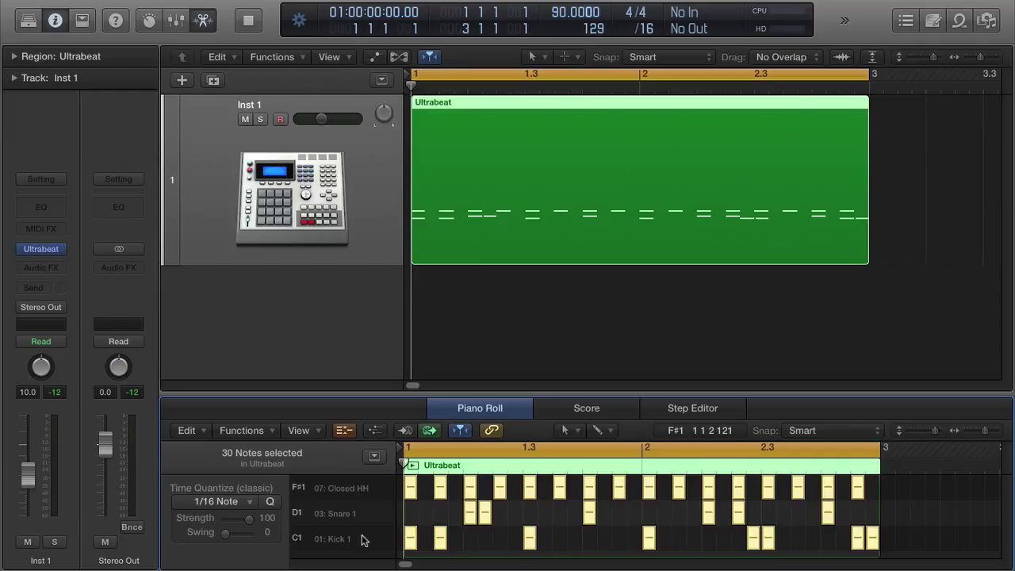
key("e")
left_click(579, 349)
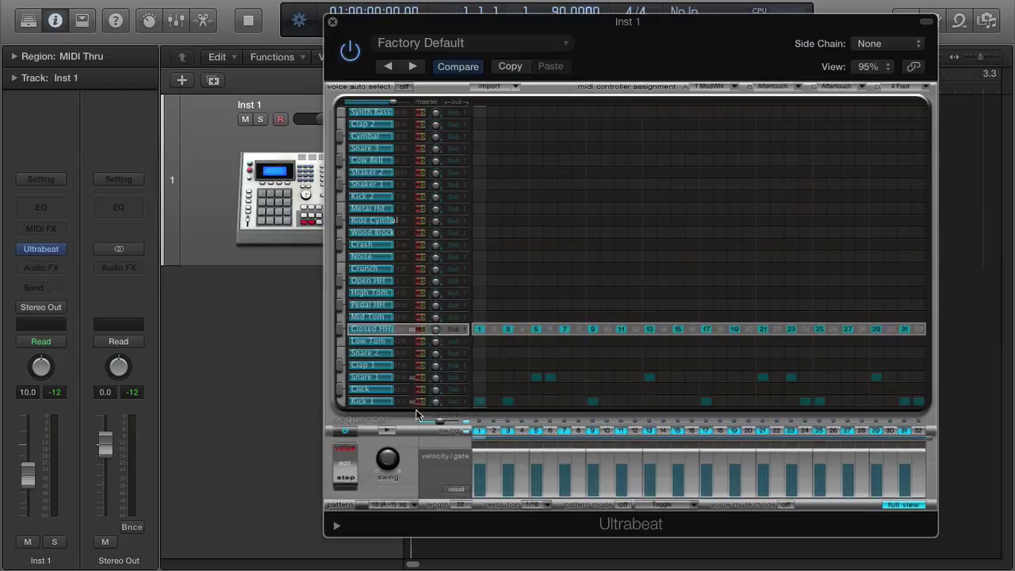
Turn off Ultrabeat's internal sequencer and play the region from bar 1, stopping and returning to the start
left_click(347, 430)
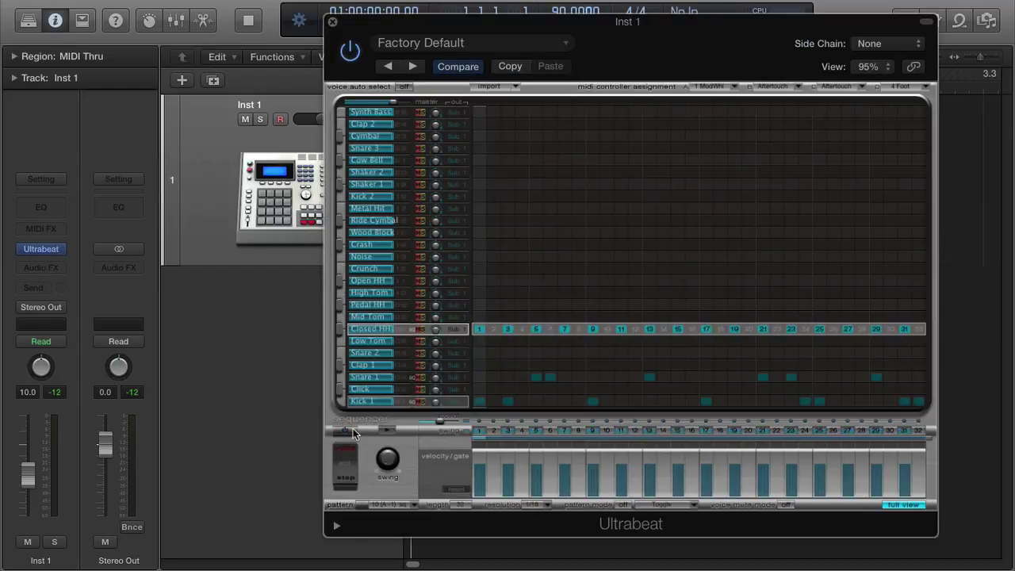
left_click(332, 24)
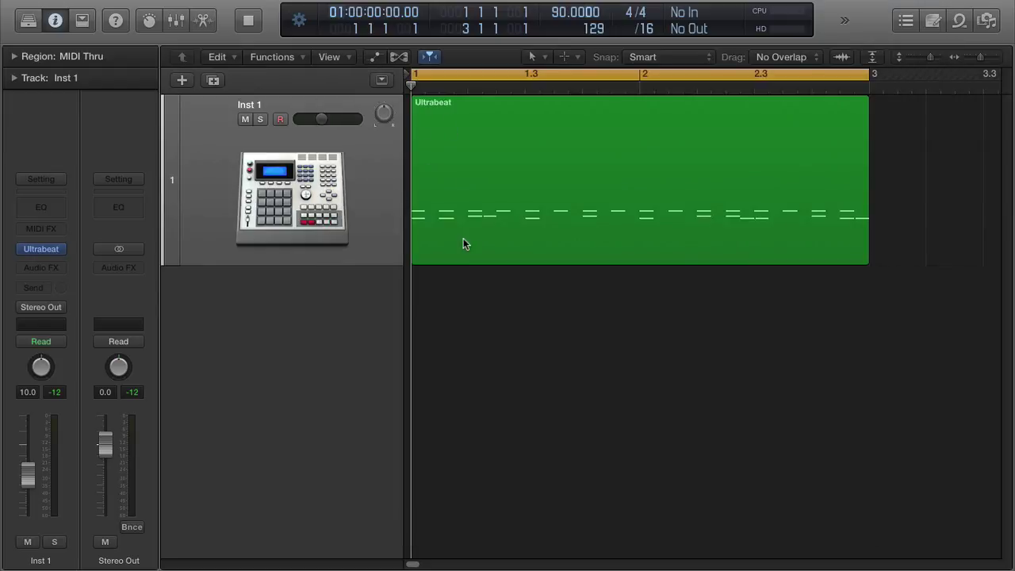
key("space")
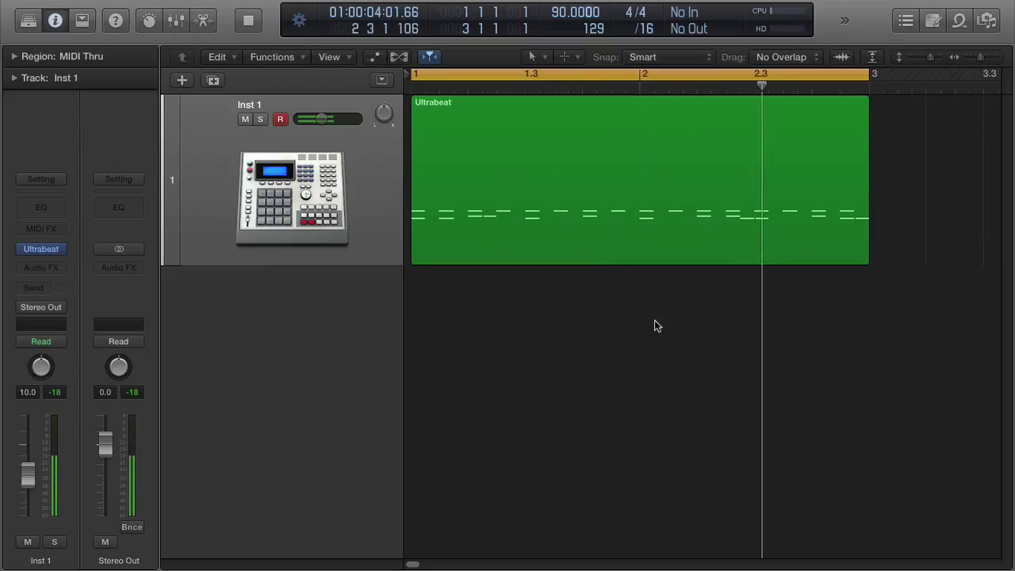
key("space")
key("Return")
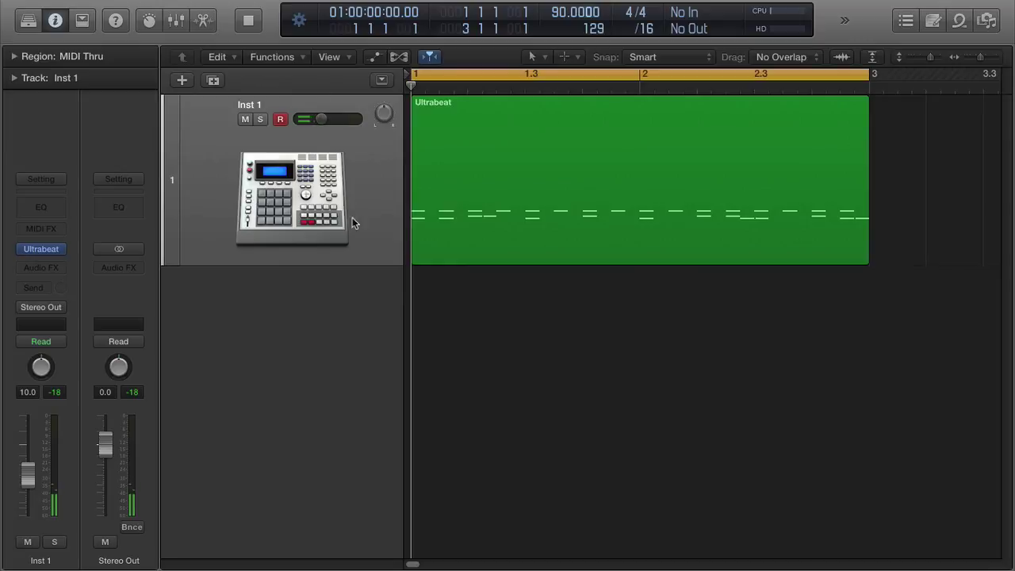
Check the Ultrabeat window briefly, and insert a Channel EQ on the Inst 1 channel strip
mouse_move(46, 253)
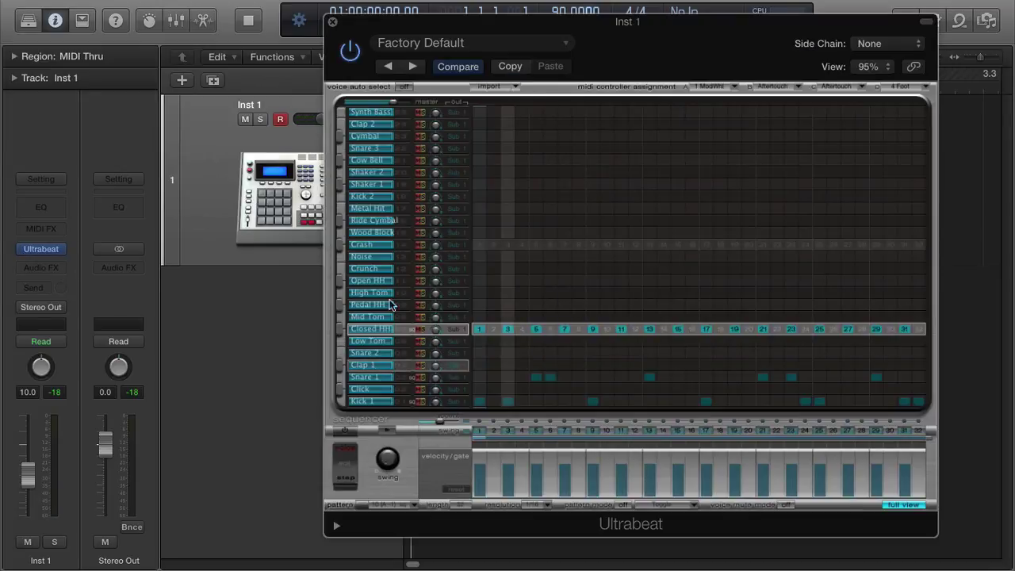
left_click(333, 24)
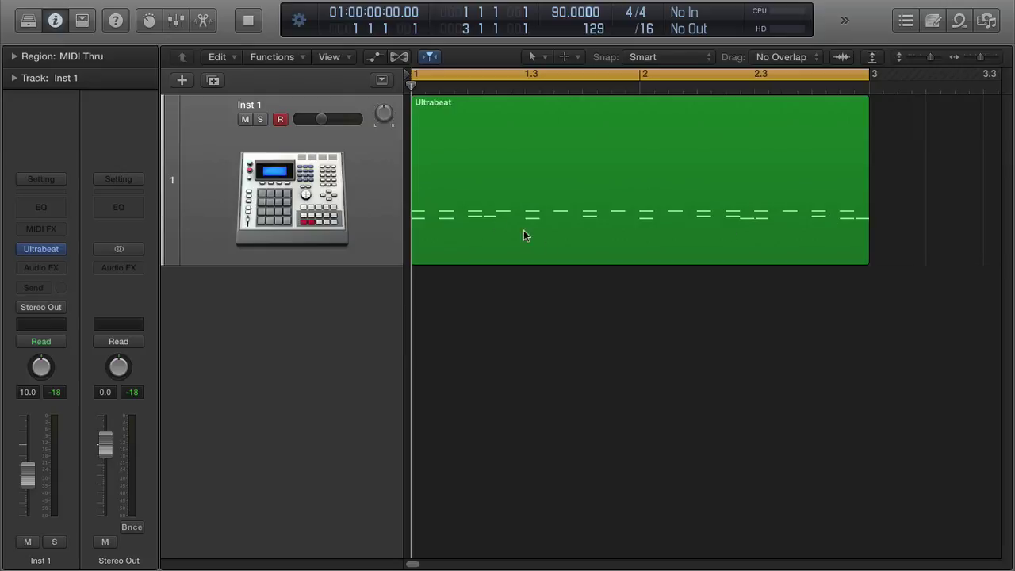
left_click(61, 207)
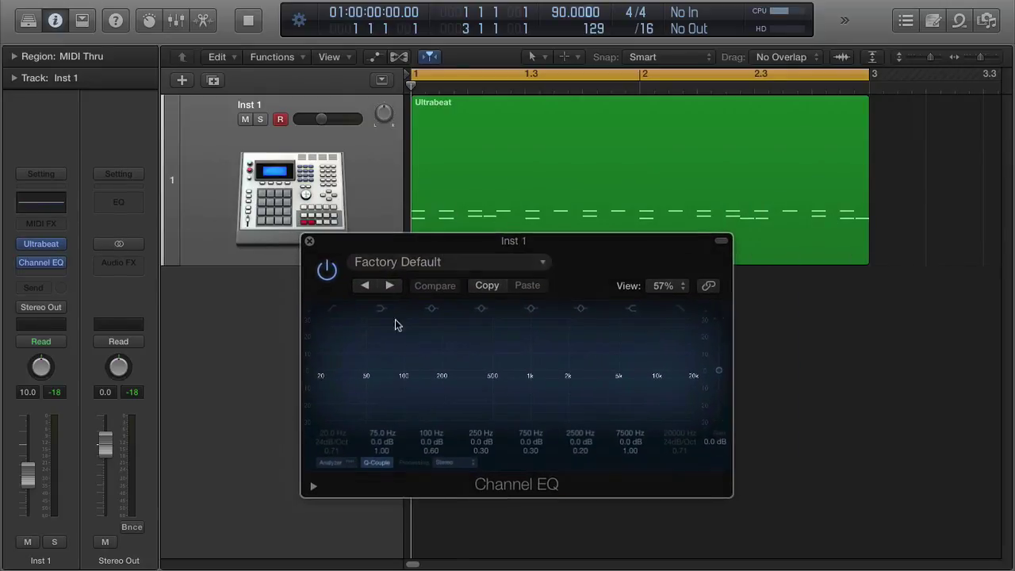
left_click(310, 242)
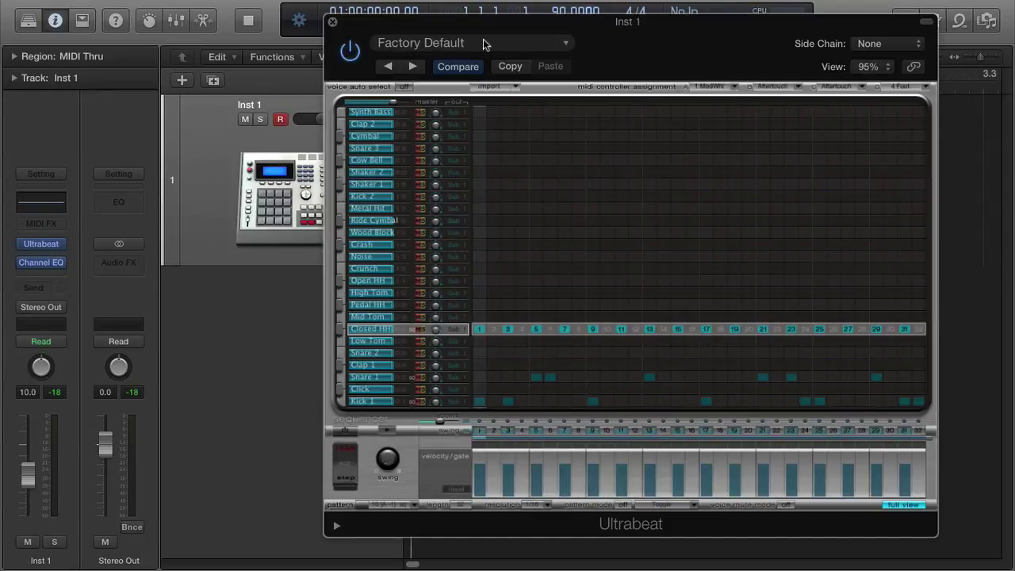
Load the Hip Hop 90s Kit drum kit preset into Ultrabeat
left_click(483, 43)
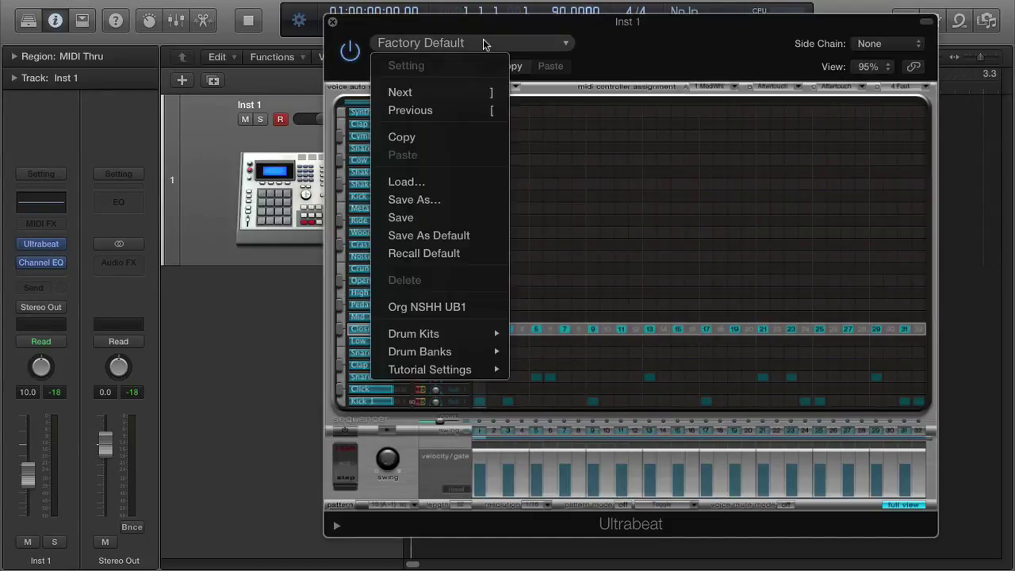
mouse_move(448, 337)
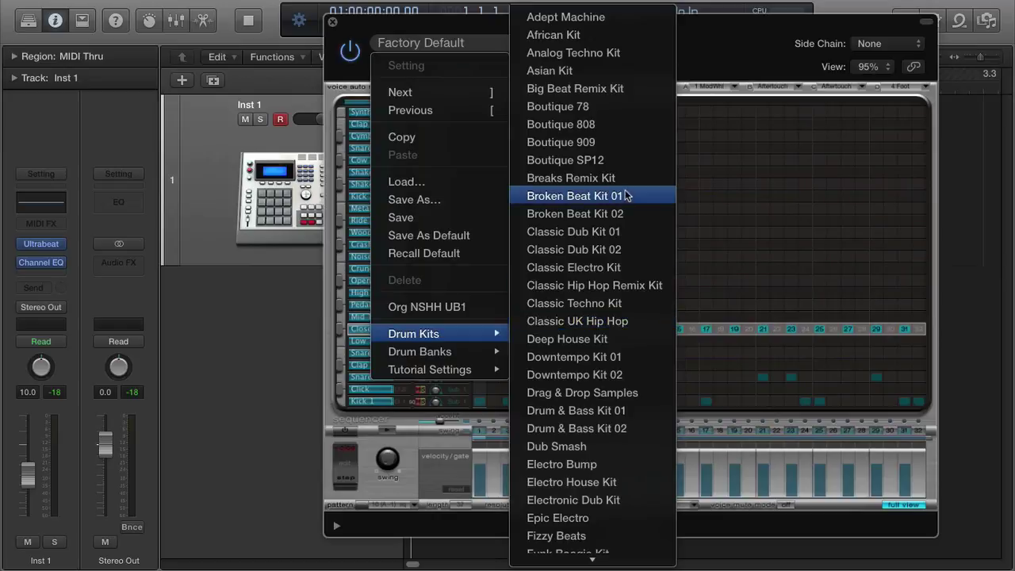
mouse_move(601, 559)
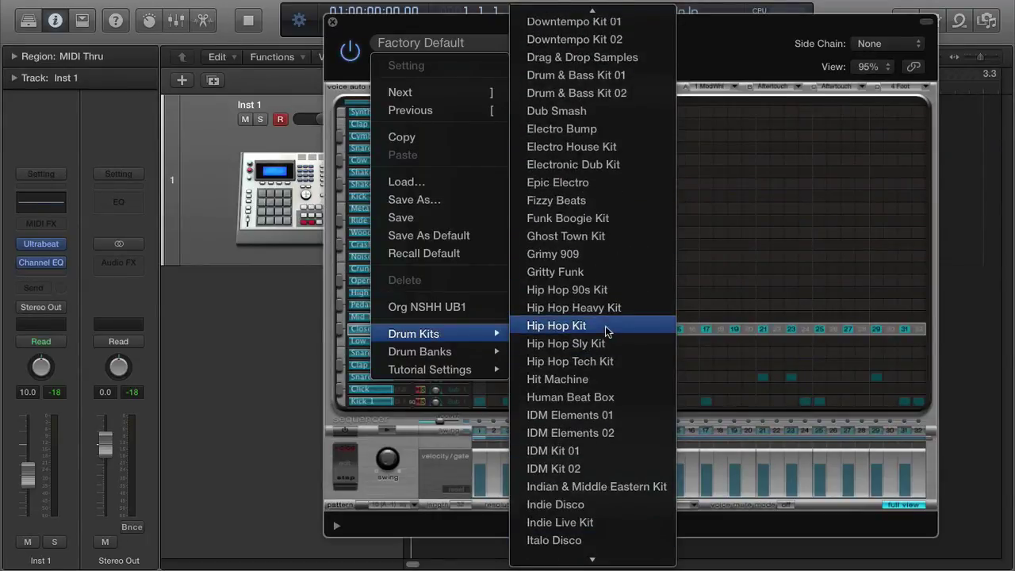
left_click(593, 292)
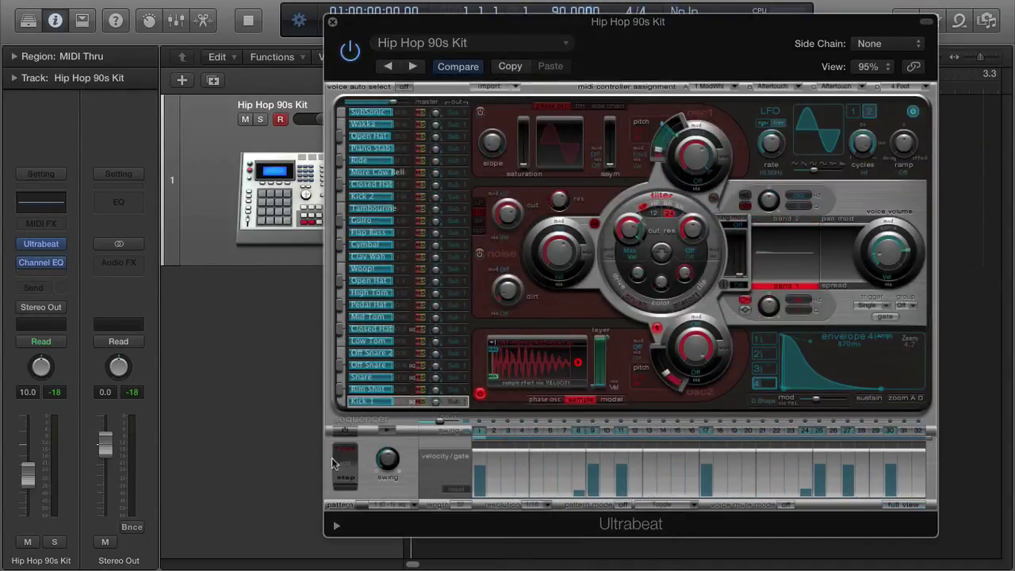
Turn on Ultrabeat's sequencer and show the empty pattern 16 (D#0) in full view
left_click(346, 432)
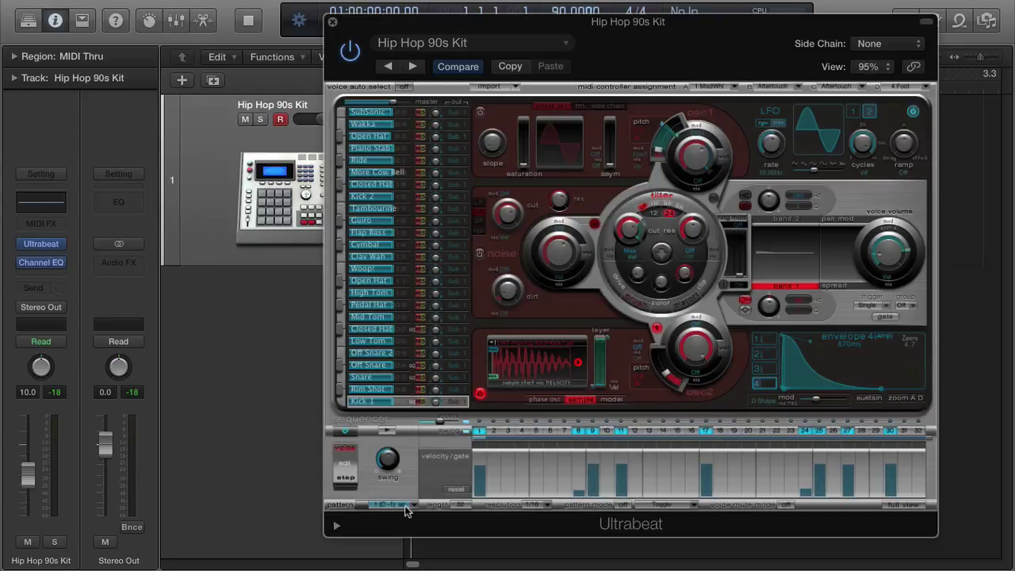
left_click(414, 503)
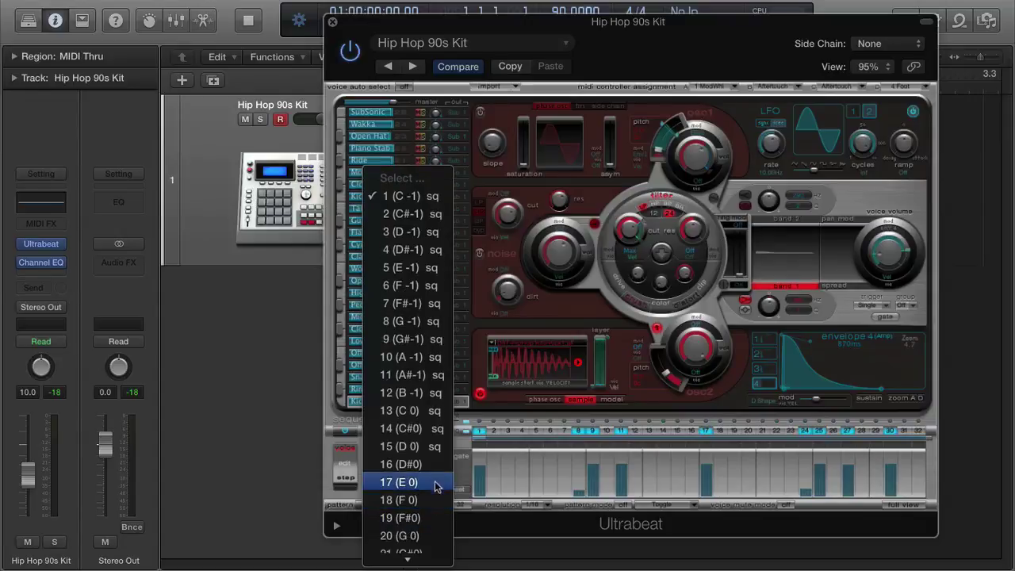
left_click(405, 465)
left_click(894, 504)
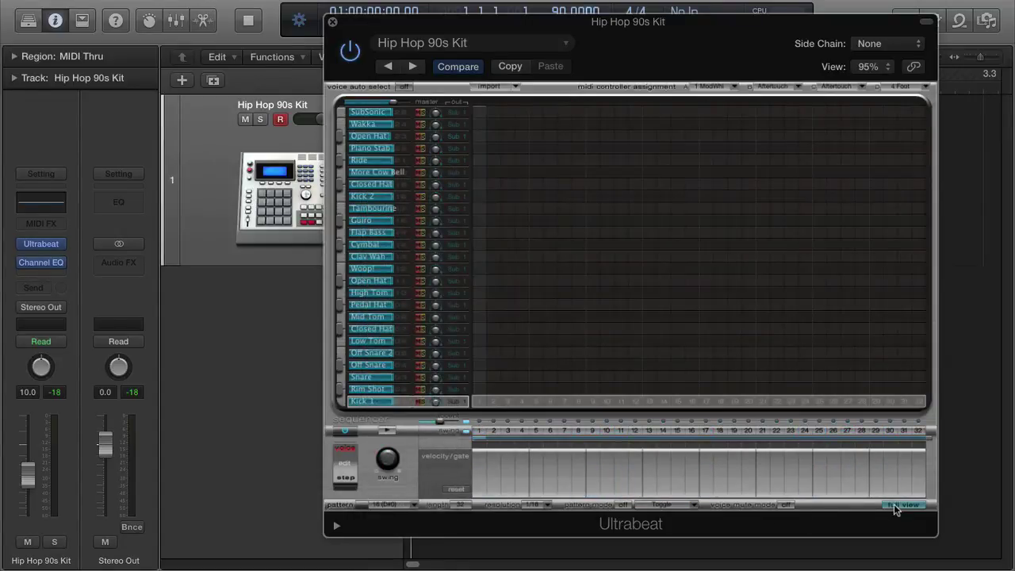
Place Kick 1 hits on steps 1, 9, 17 and 25 and Rim Shot hits on steps 5, 13 and 21
left_click(537, 389)
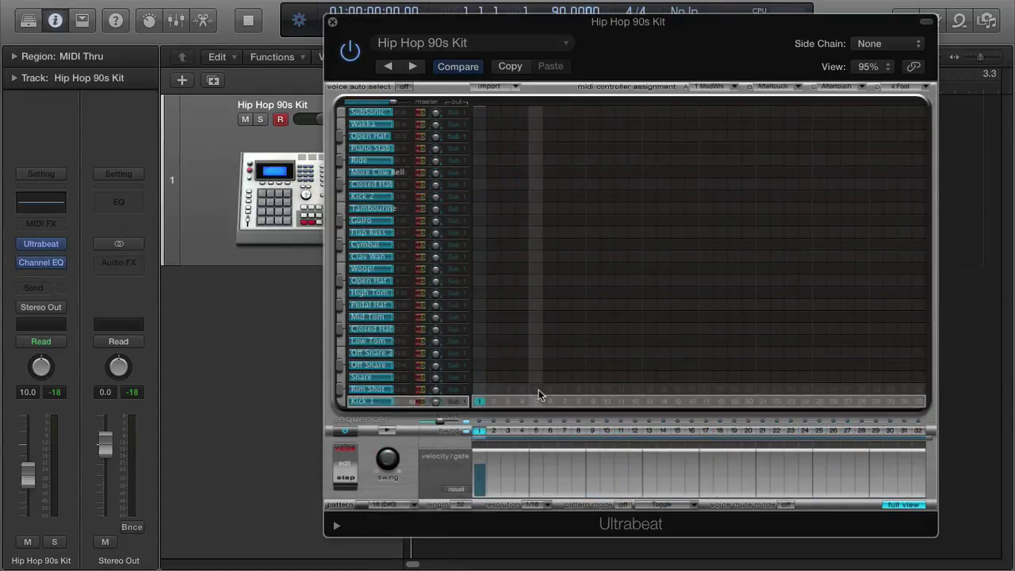
left_click(592, 400)
left_click(648, 389)
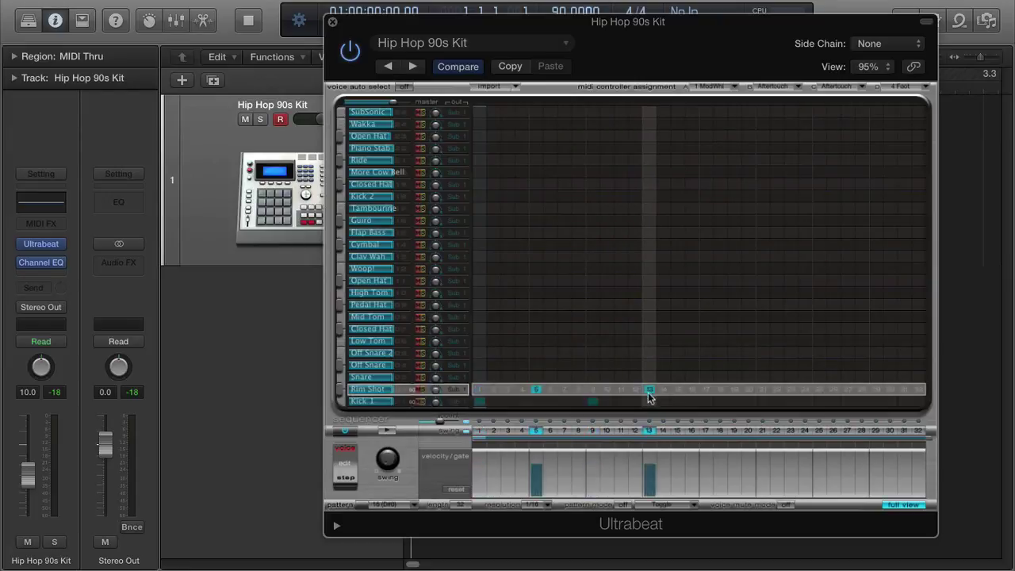
left_click(706, 401)
left_click(762, 390)
left_click(805, 400)
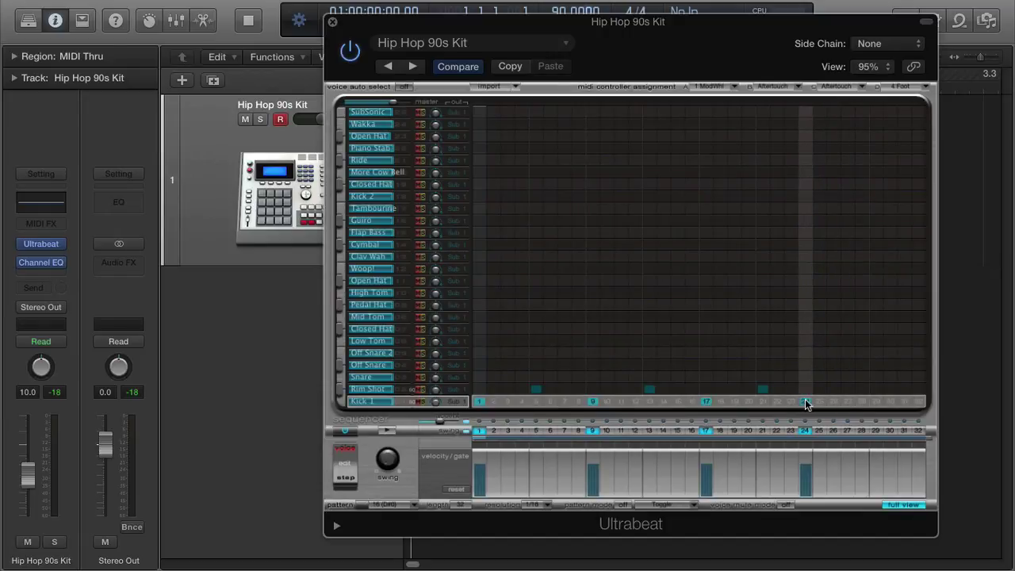
left_click(805, 400)
left_click(820, 400)
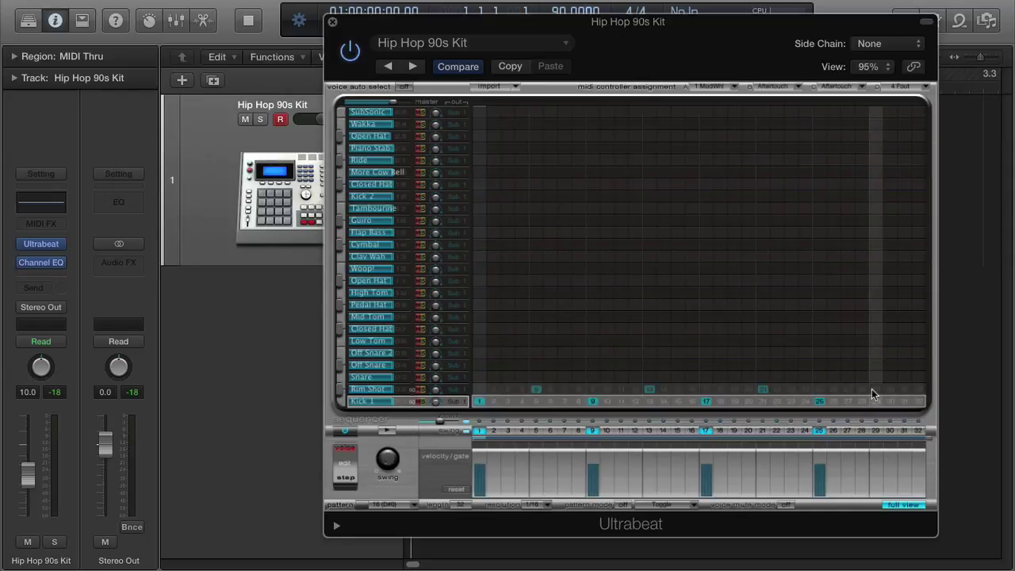
Add Rim Shot hits on steps 7 and 29 and Kick 1 hits on steps 4, 31 and 32, and play the pattern
left_click(875, 389)
left_click(919, 401)
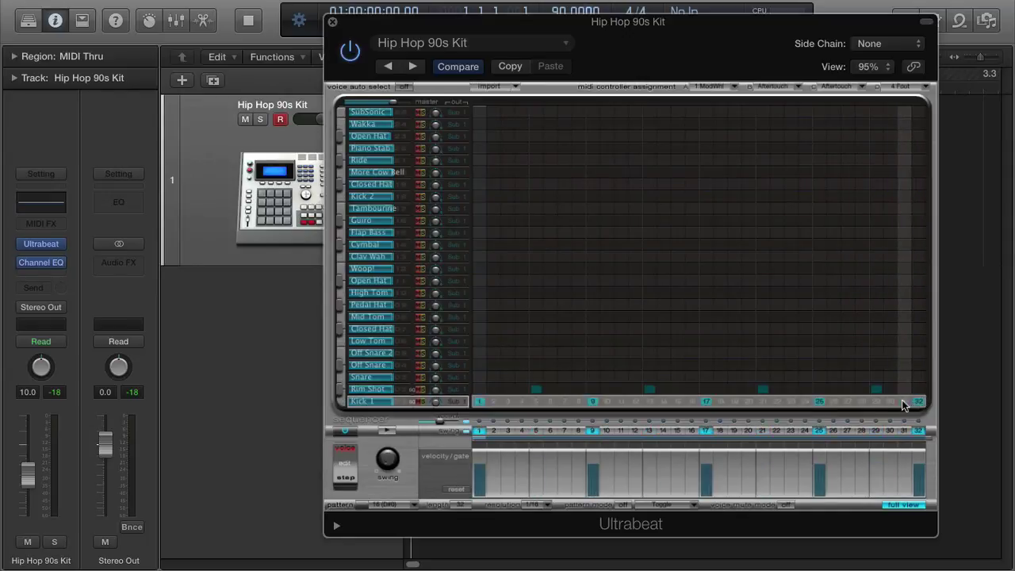
left_click(904, 402)
left_click(566, 387)
left_click(519, 401)
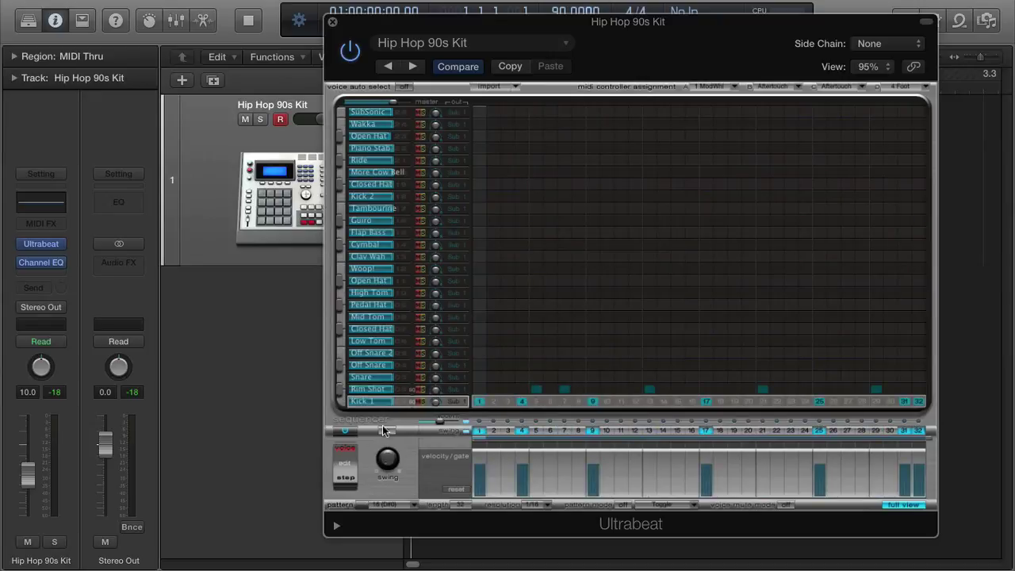
left_click(386, 430)
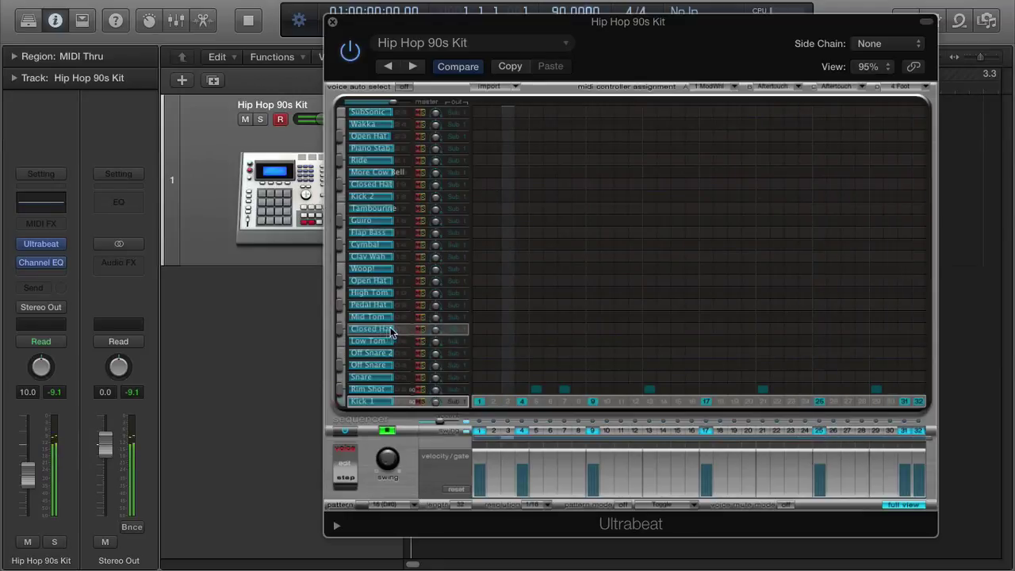
Place hits on every odd step from 1 to 31 for the Closed Hat above Low Tom, and stop pattern playback
left_click(479, 328)
left_click(508, 329)
left_click(536, 328)
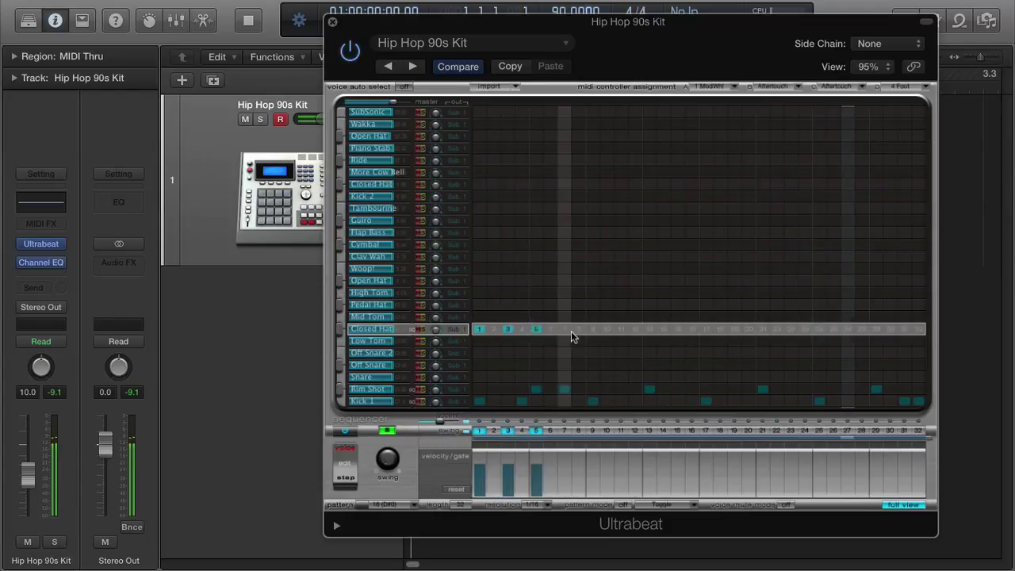
left_click(564, 328)
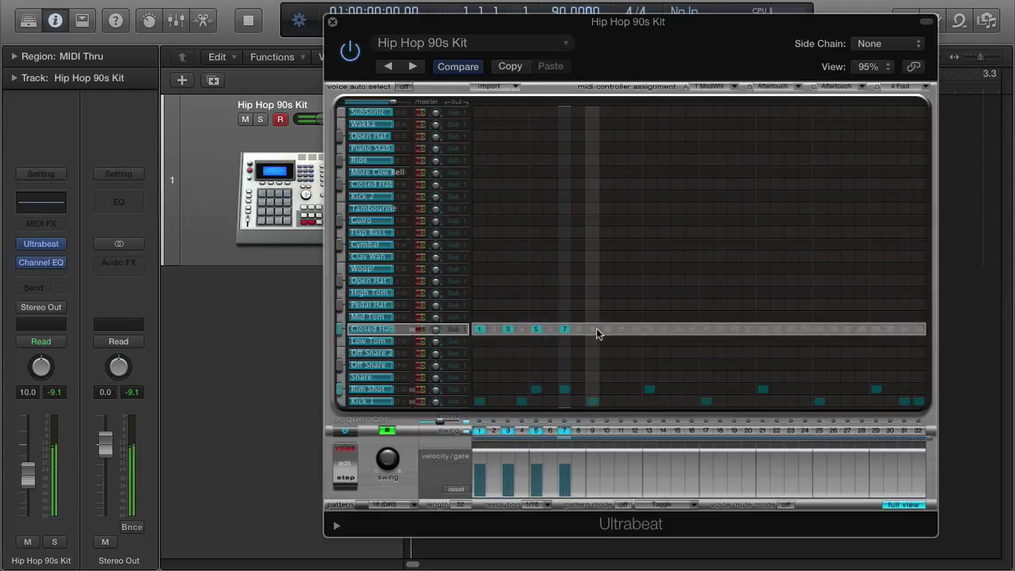
left_click(593, 329)
left_click(621, 328)
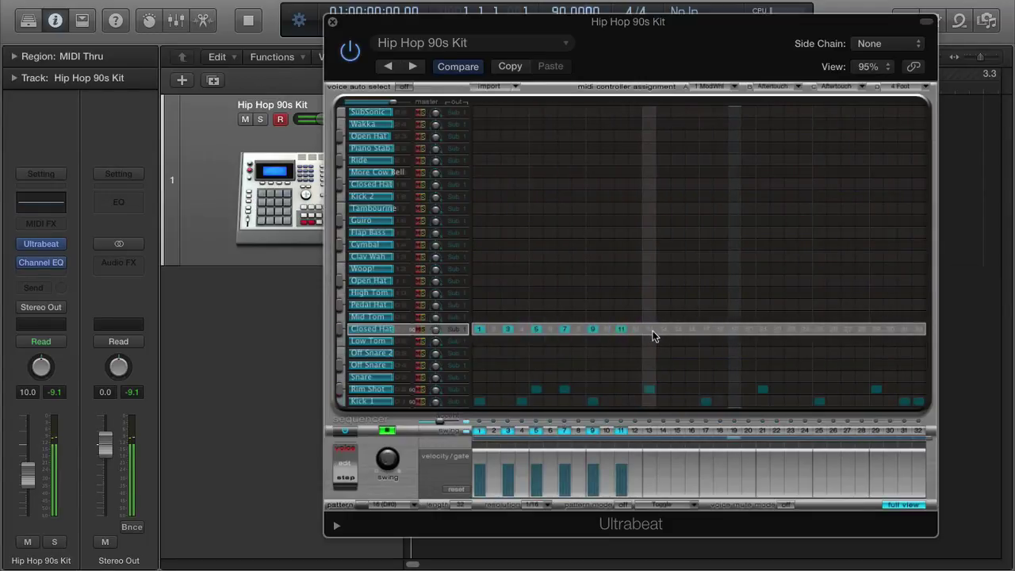
left_click(649, 328)
left_click(678, 328)
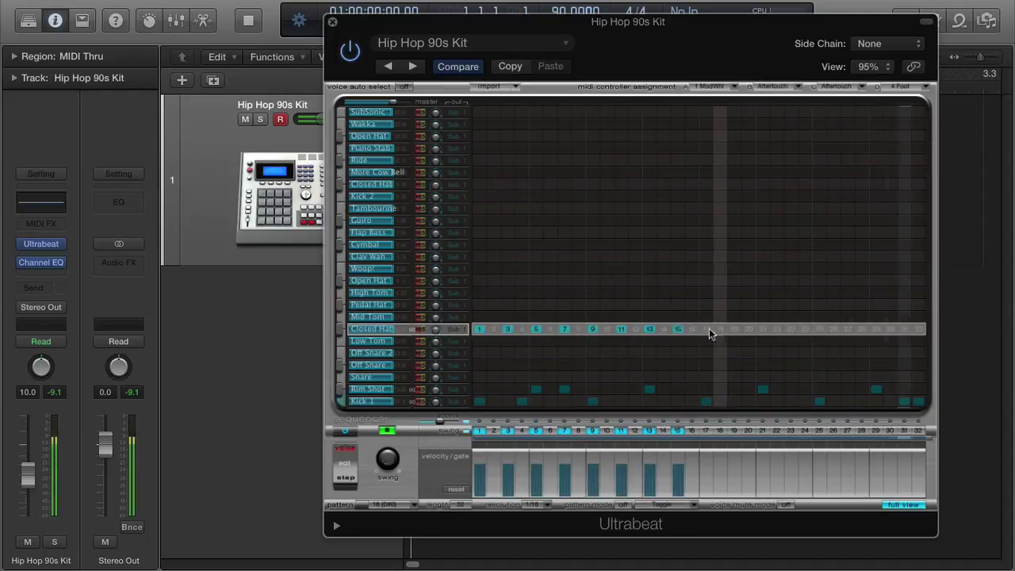
left_click(707, 328)
left_click(736, 328)
left_click(763, 328)
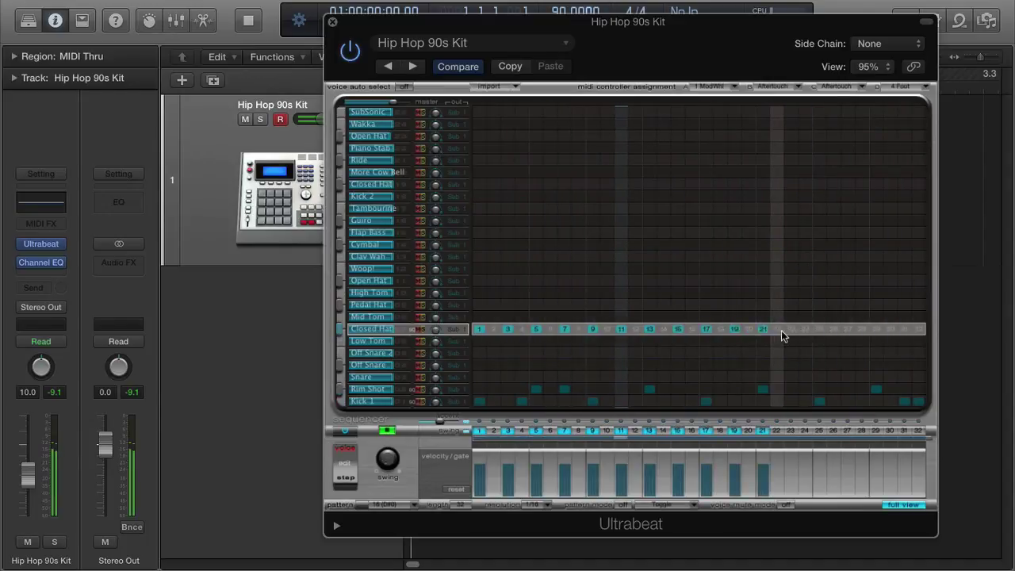
left_click(792, 328)
left_click(819, 328)
left_click(848, 328)
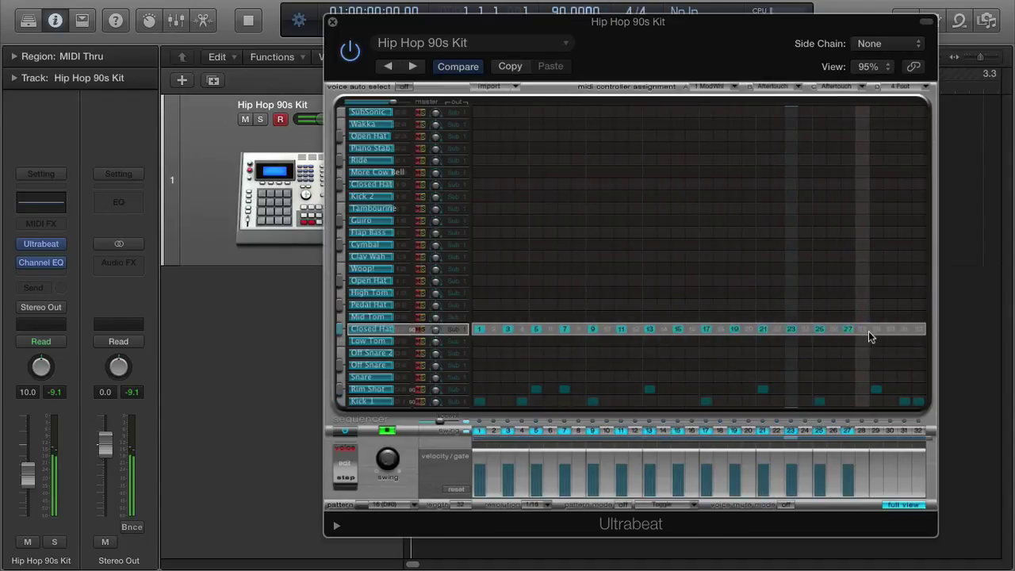
left_click(876, 329)
left_click(905, 329)
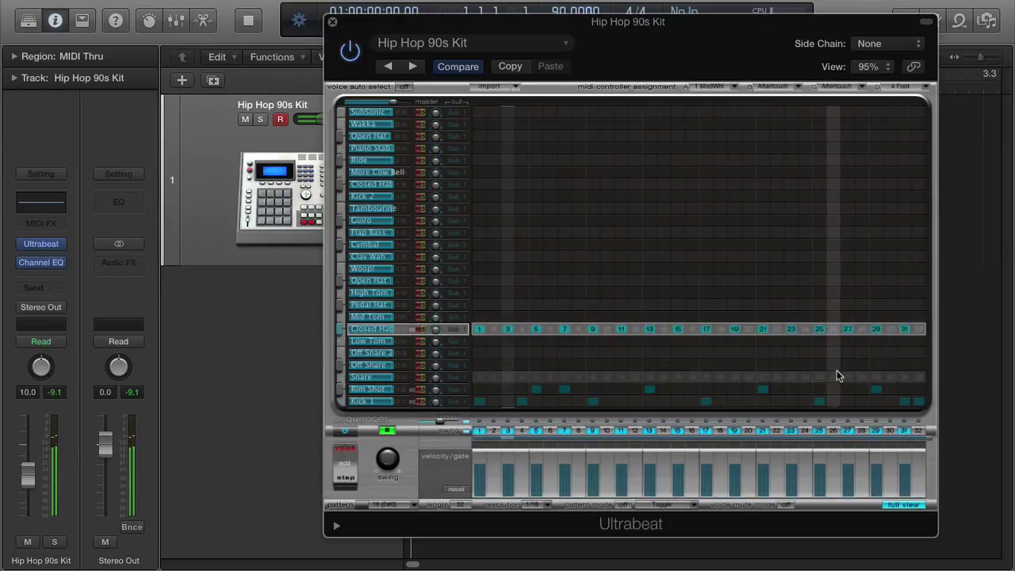
left_click(391, 429)
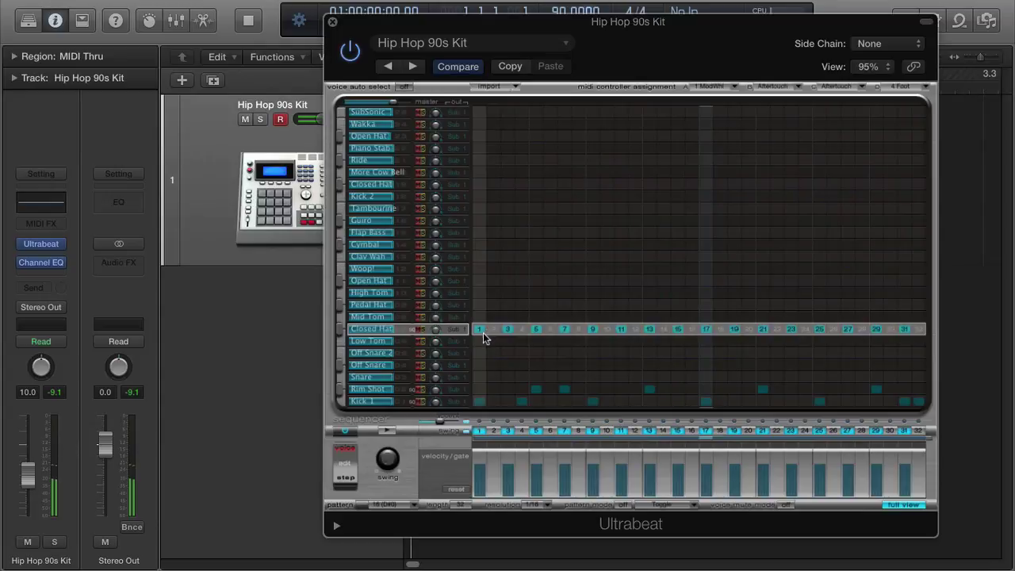
Add every downbeat and every upbeat to the High Tom row, and erase all hits in that row
right_click(482, 298)
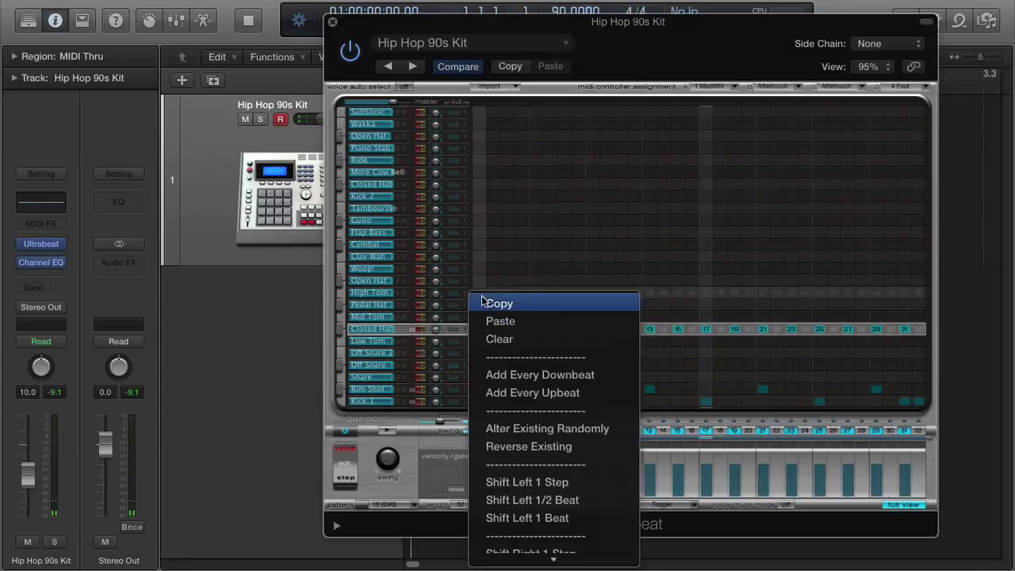
mouse_move(526, 562)
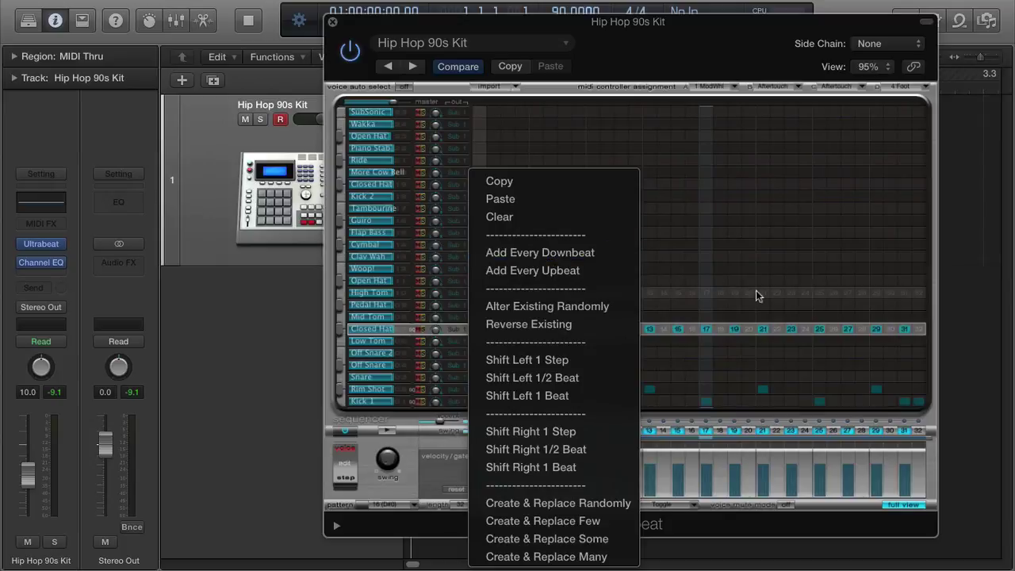
left_click(520, 257)
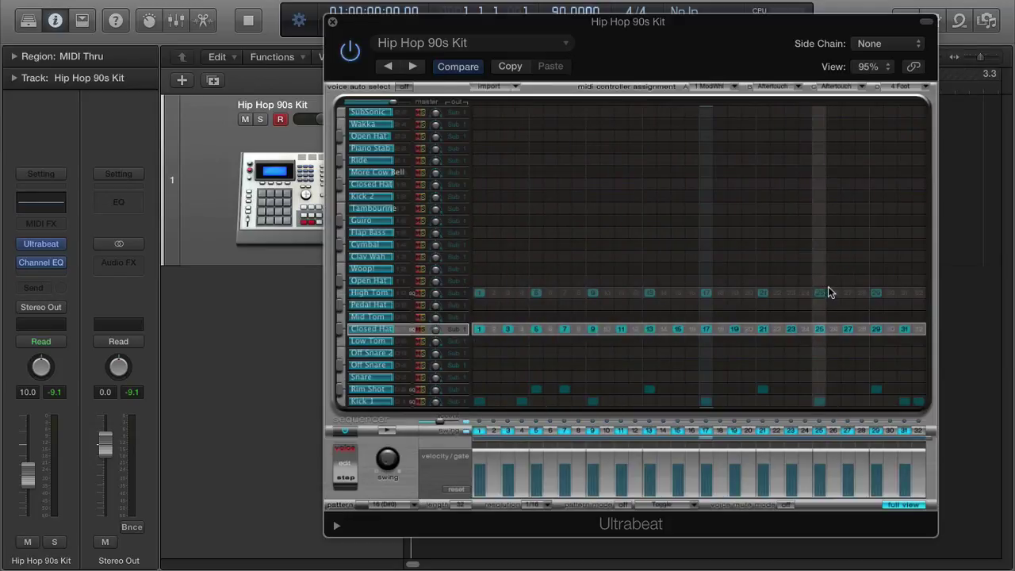
right_click(479, 292)
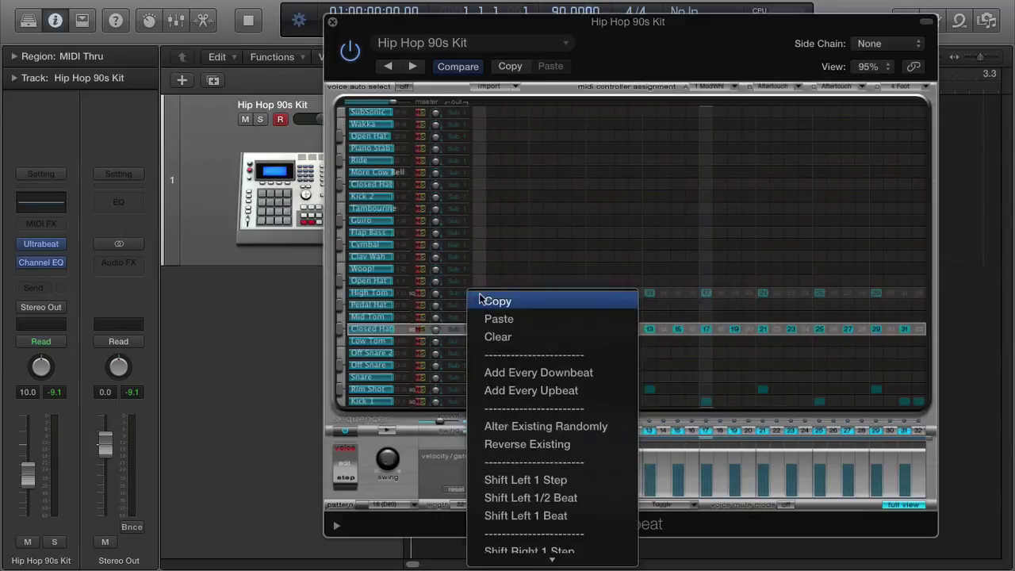
left_click(550, 391)
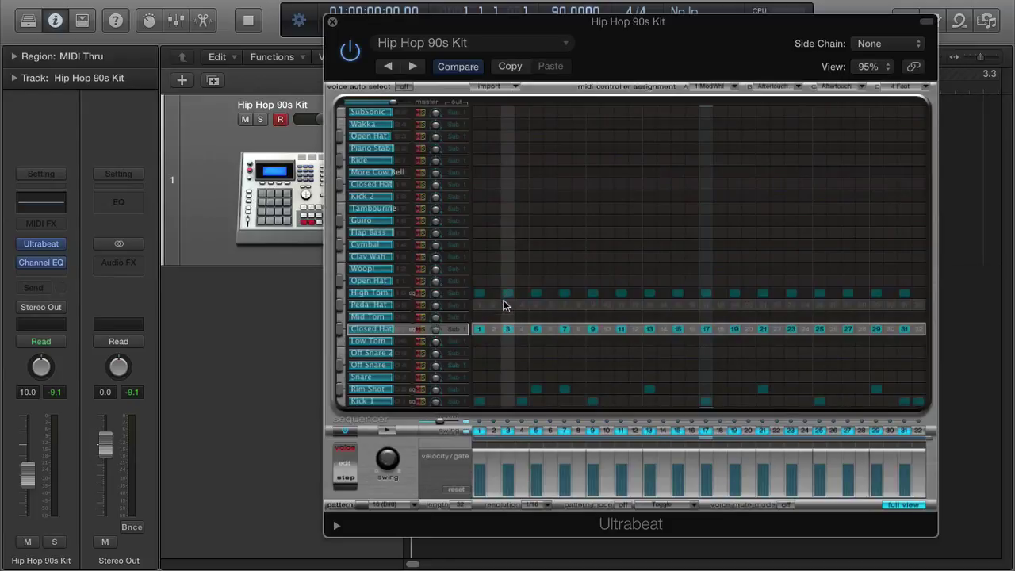
left_click_drag(476, 295, 913, 295)
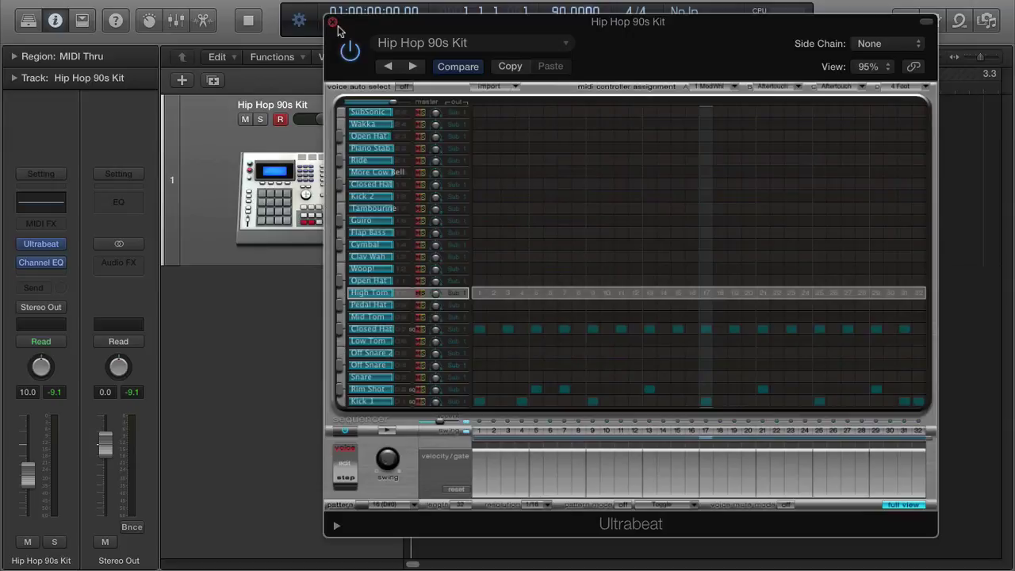
Turn off the sequencer's full view and show the synthesizer settings of the Kick 1 voice
left_click_drag(423, 30, 418, 21)
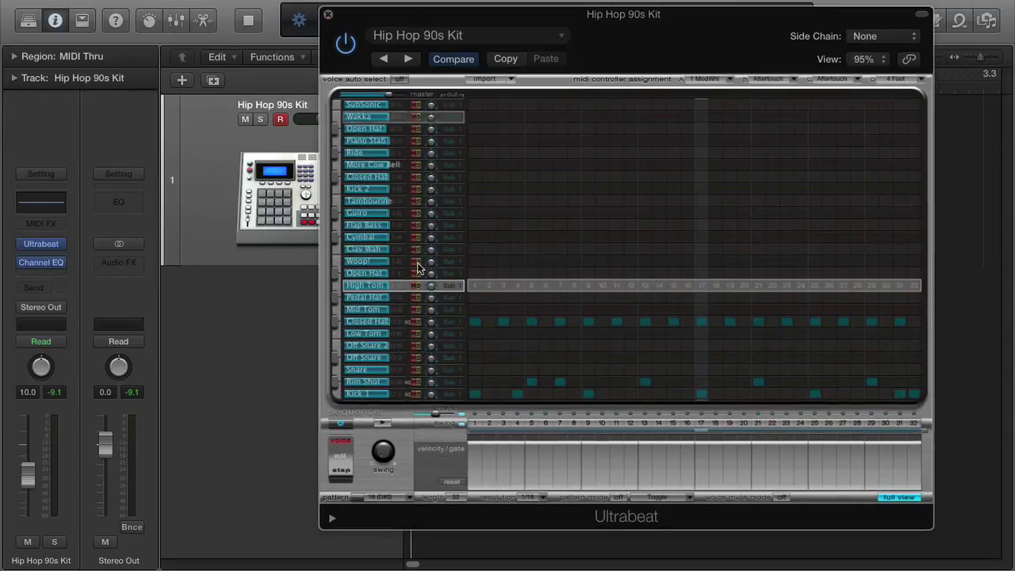
left_click(899, 498)
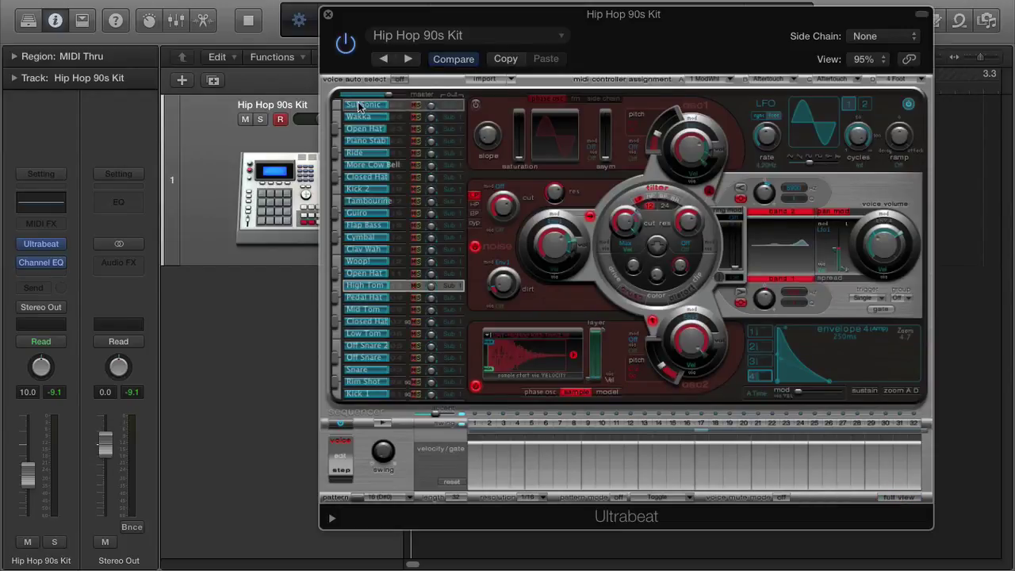
left_click_drag(446, 26, 389, 16)
left_click(309, 389)
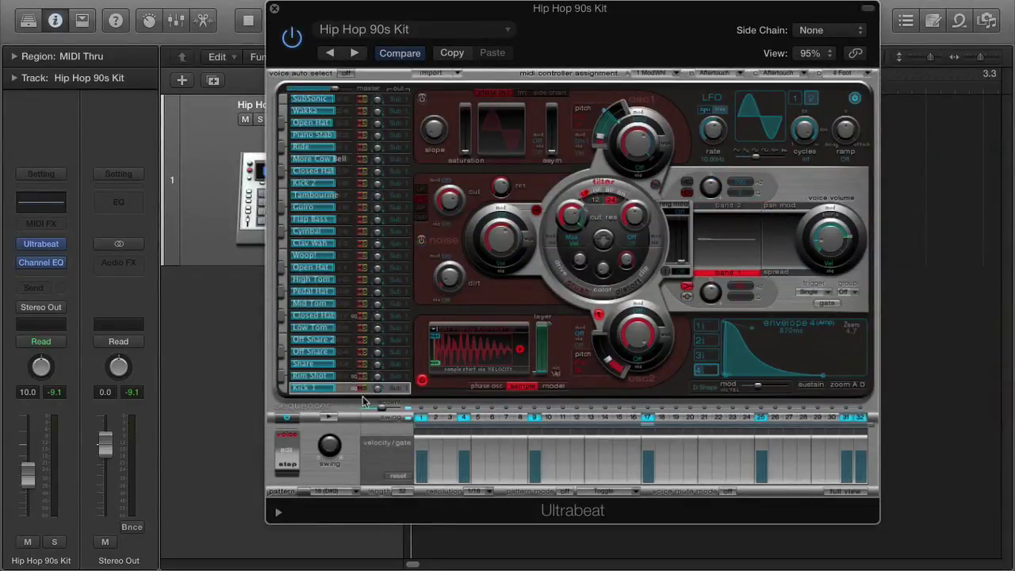
left_click(842, 492)
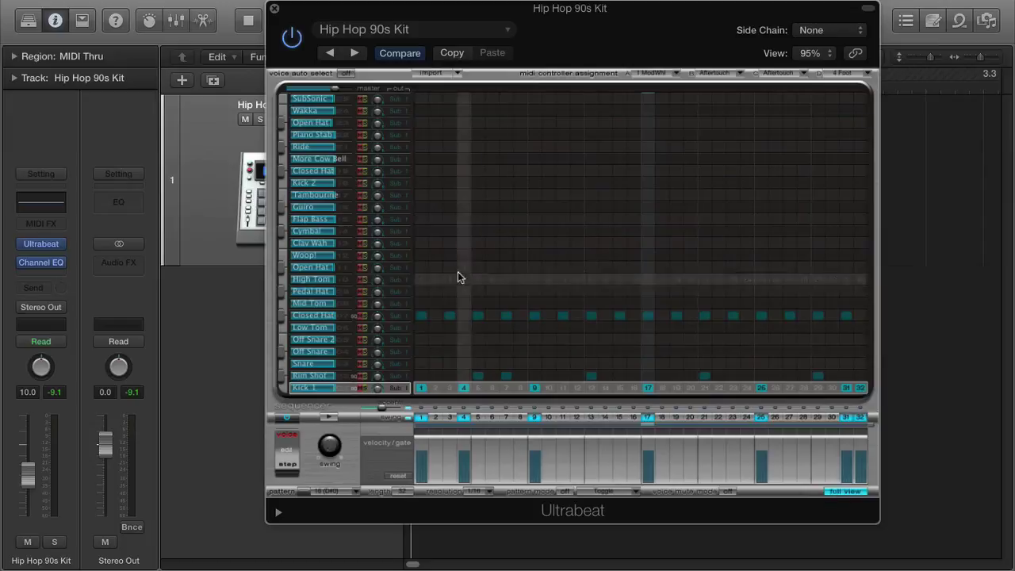
left_click(845, 492)
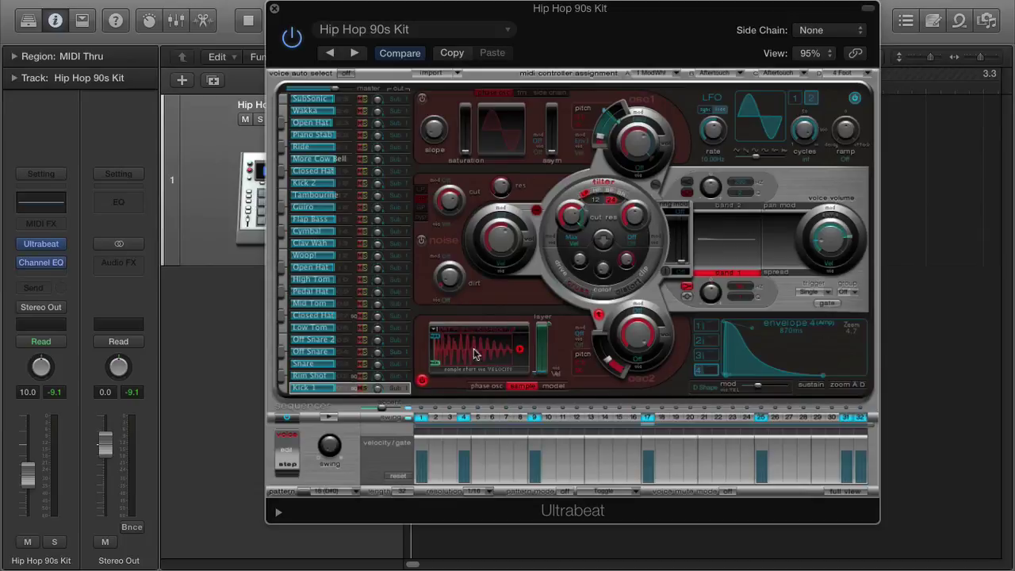
Look through the settings of the Rim Shot, Snare, Off Snare, Off Snare 2 and Low Tom voices, and return to Kick 1
left_click(310, 376)
left_click(314, 364)
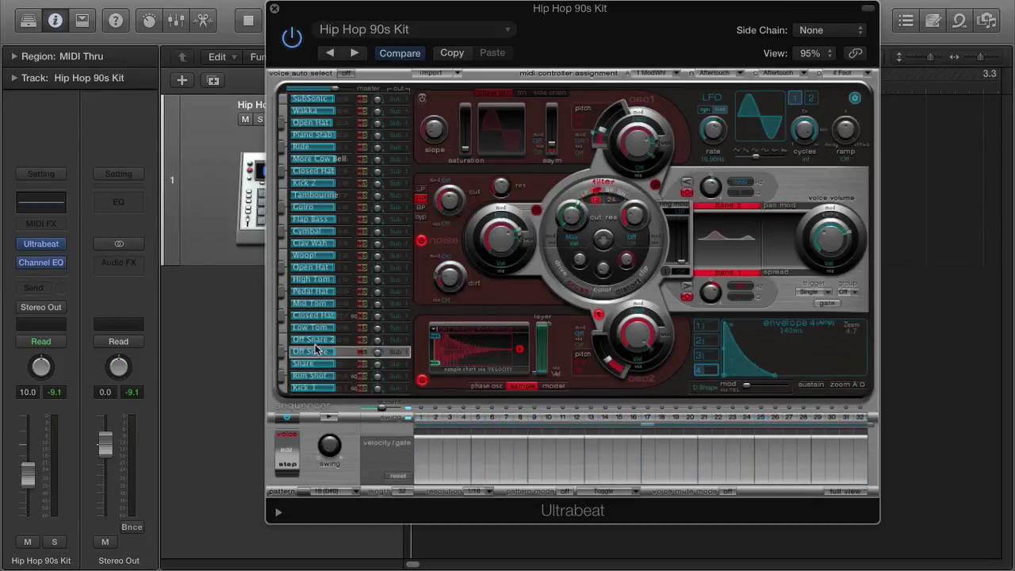
left_click(317, 352)
left_click(316, 339)
left_click(312, 327)
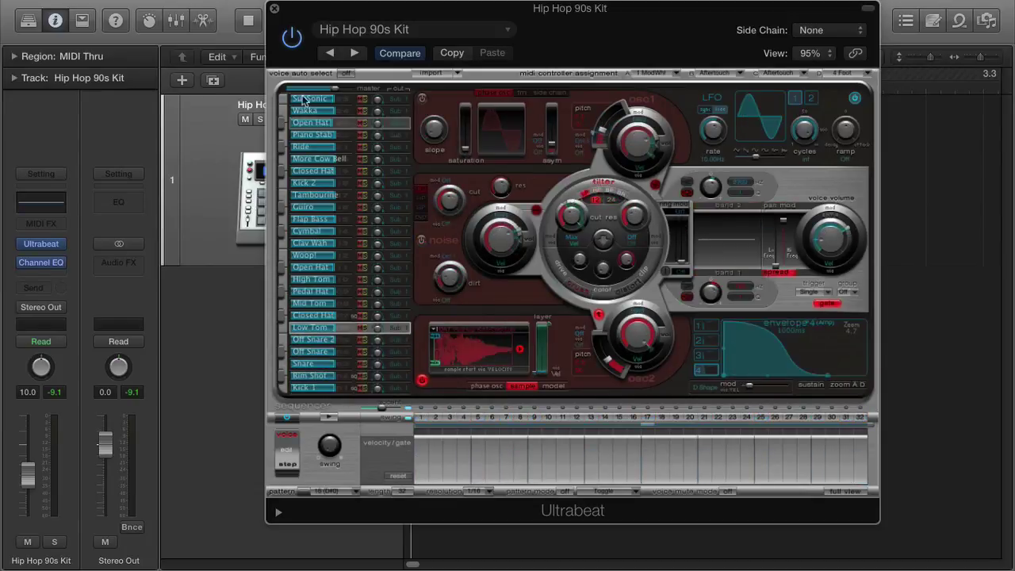
left_click(316, 388)
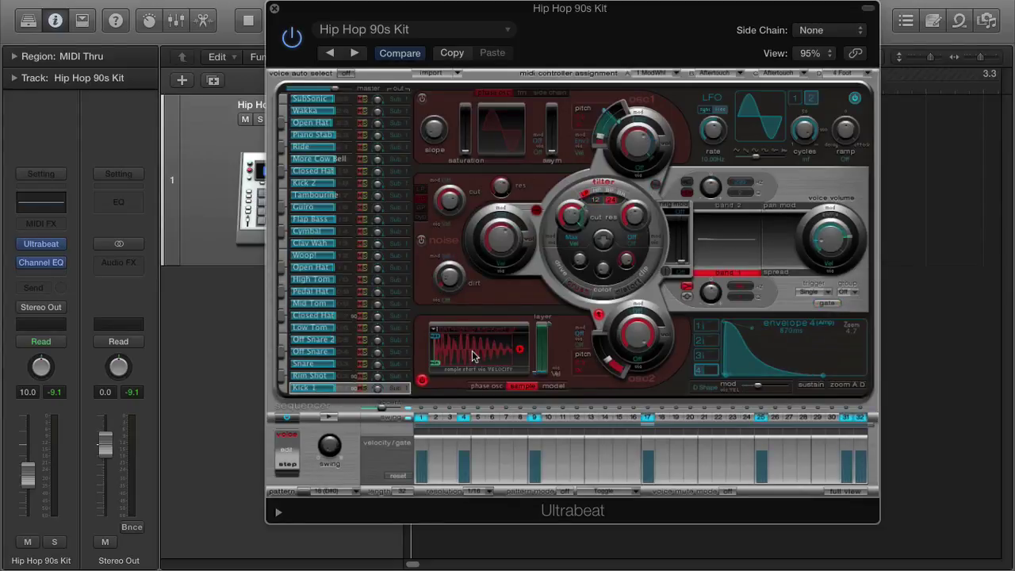
View the samples available to load into Kick 1's oscillator 2 and cancel without loading one
left_click(435, 332)
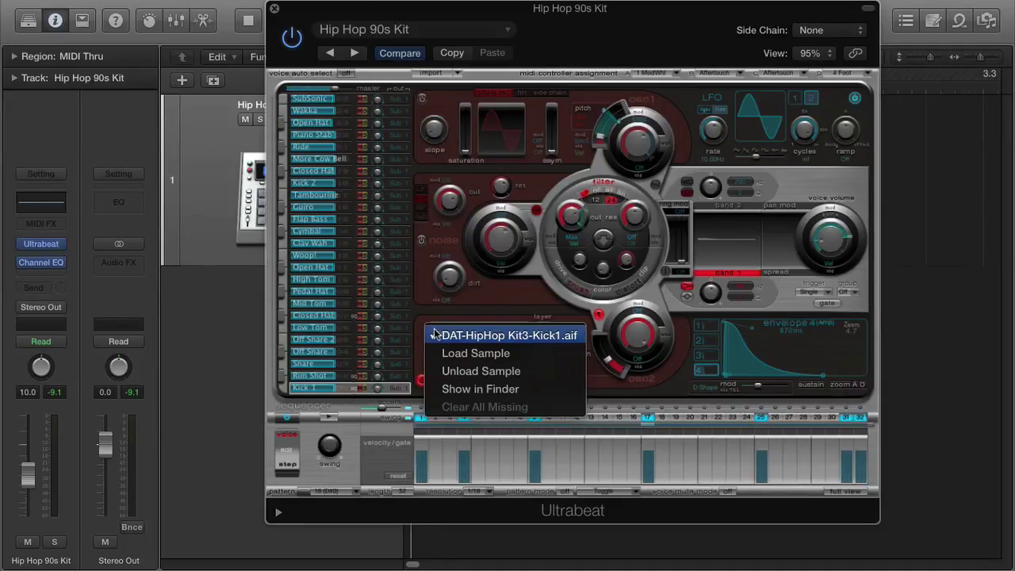
left_click(435, 333)
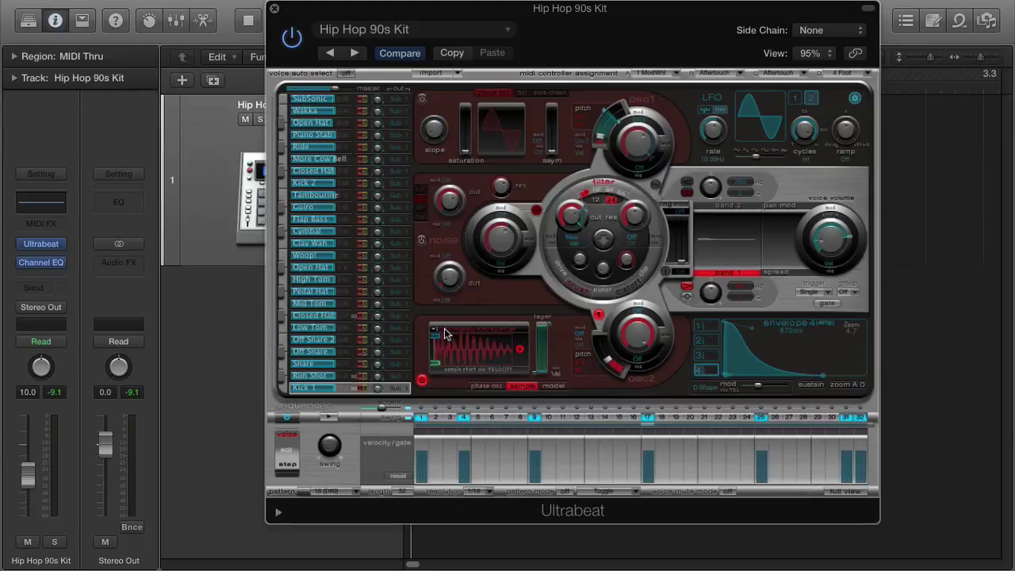
left_click(438, 333)
left_click(463, 357)
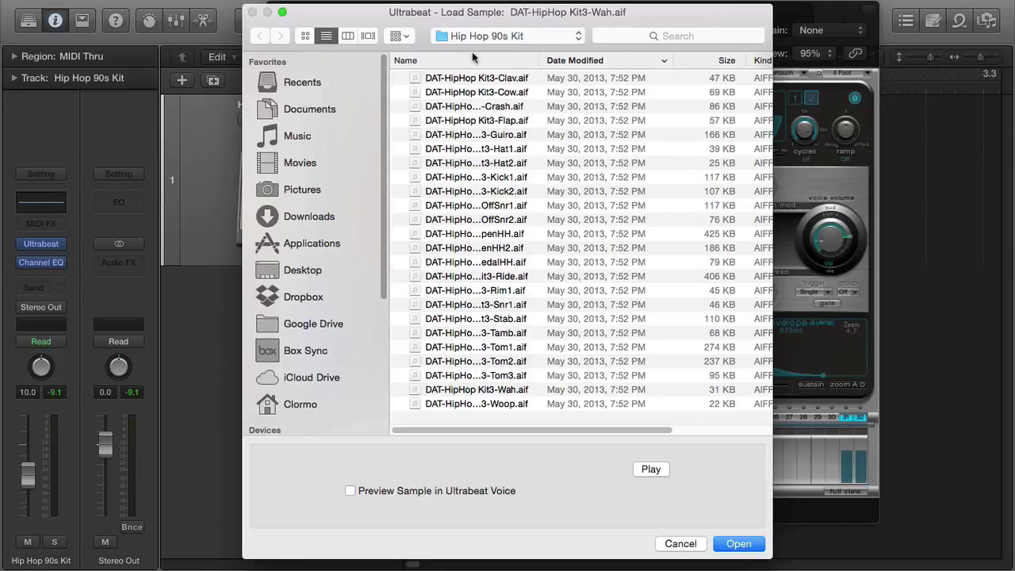
left_click(681, 544)
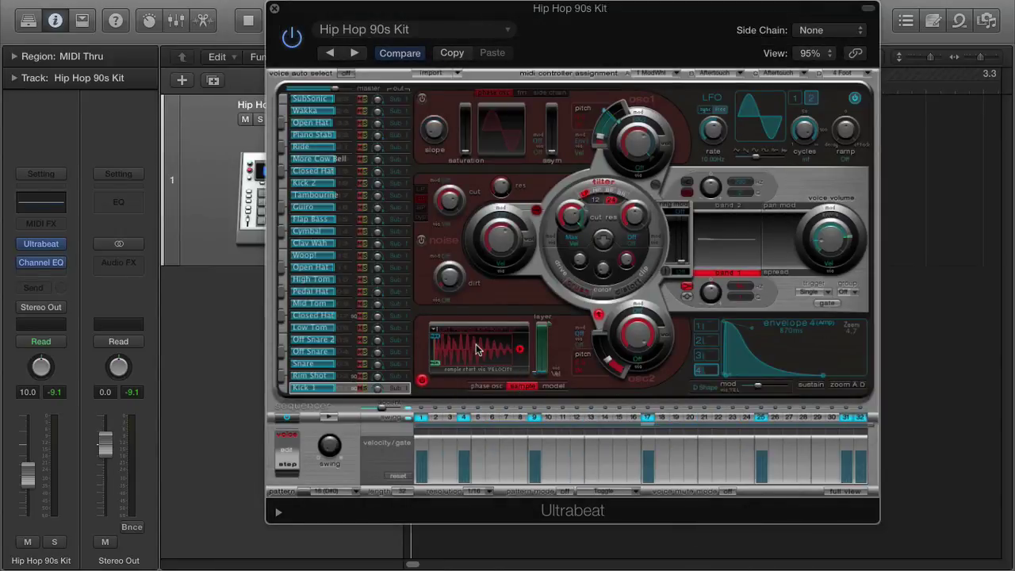
Initialize the Kick 1 voice as Sample, audition it, and open the sample browser for its oscillator 2
right_click(322, 389)
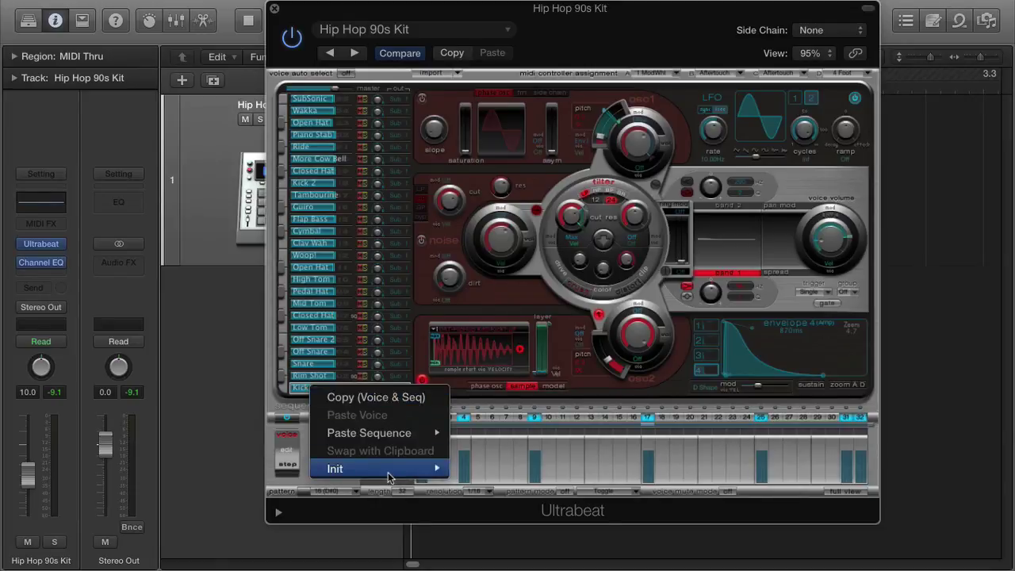
mouse_move(394, 476)
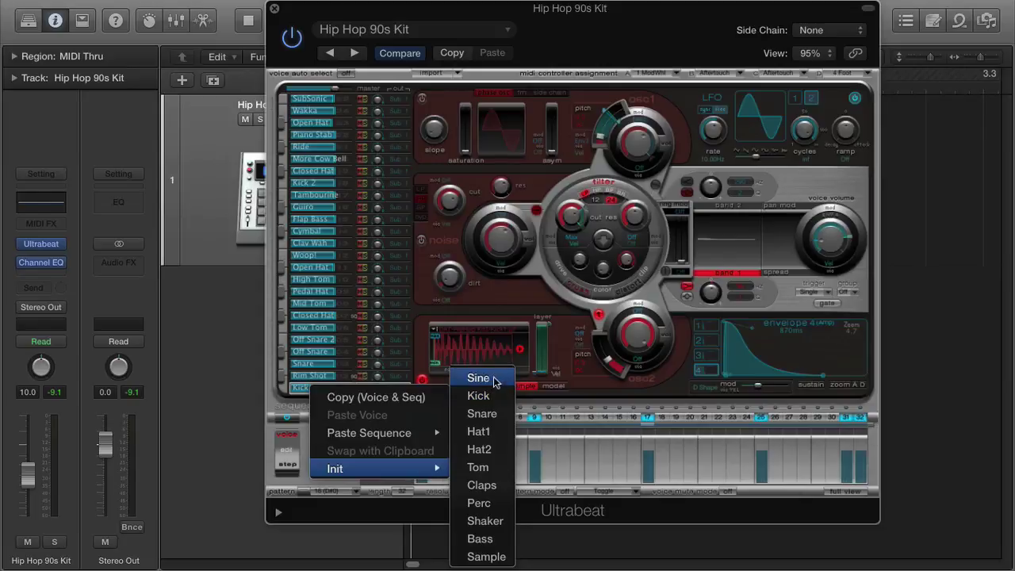
left_click(498, 558)
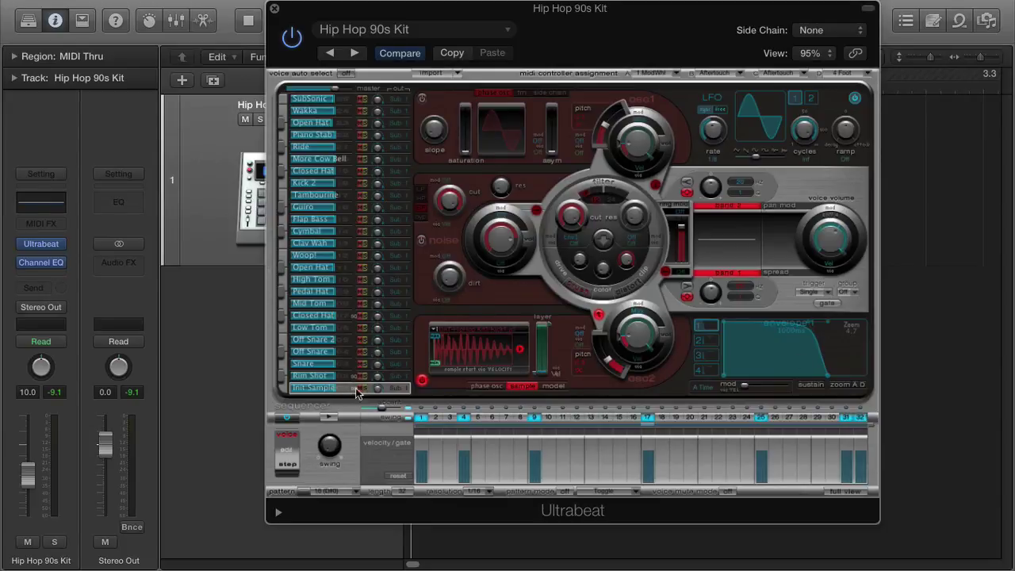
left_click(283, 390)
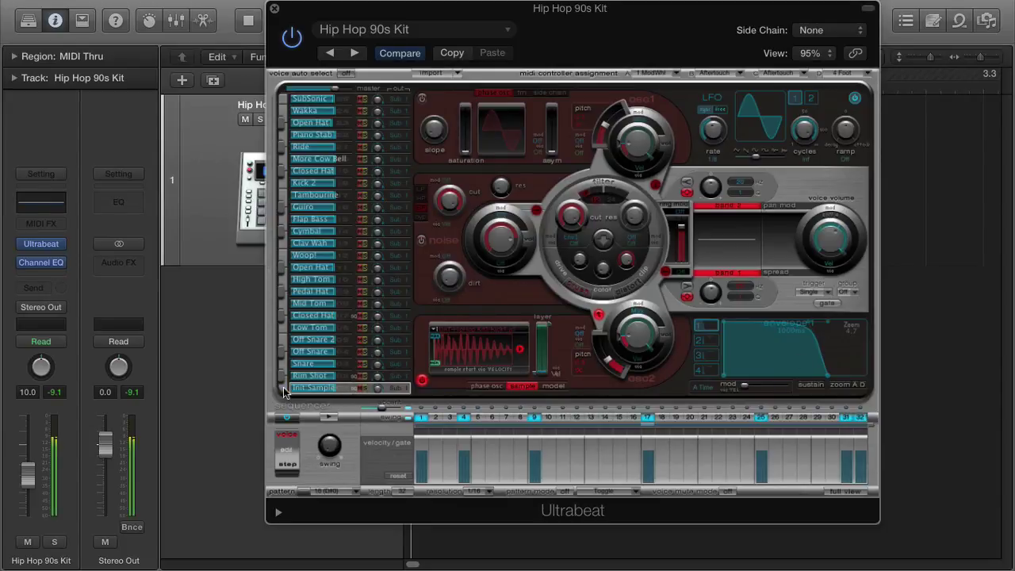
left_click(445, 332)
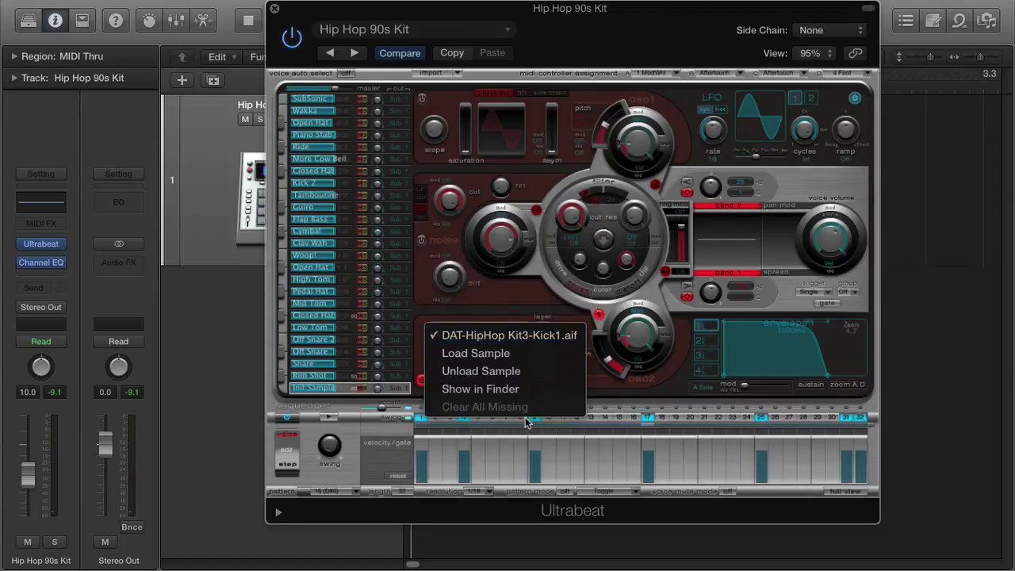
left_click(507, 357)
Reload the Hip Hop 90s Kit preset from the drum kits to restore its original voices
left_click_drag(559, 6, 440, 14)
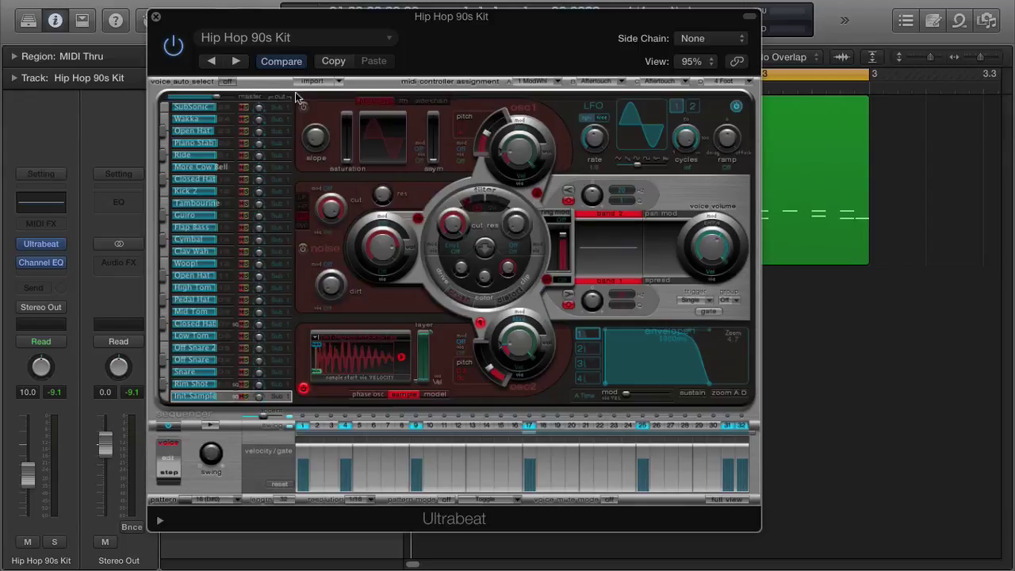
left_click(295, 38)
mouse_move(293, 327)
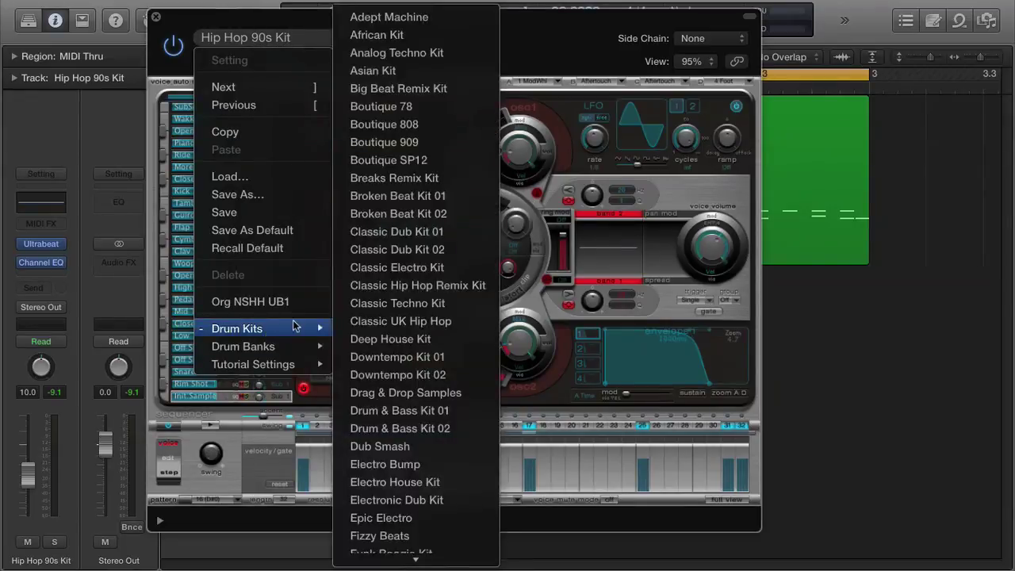
mouse_move(415, 559)
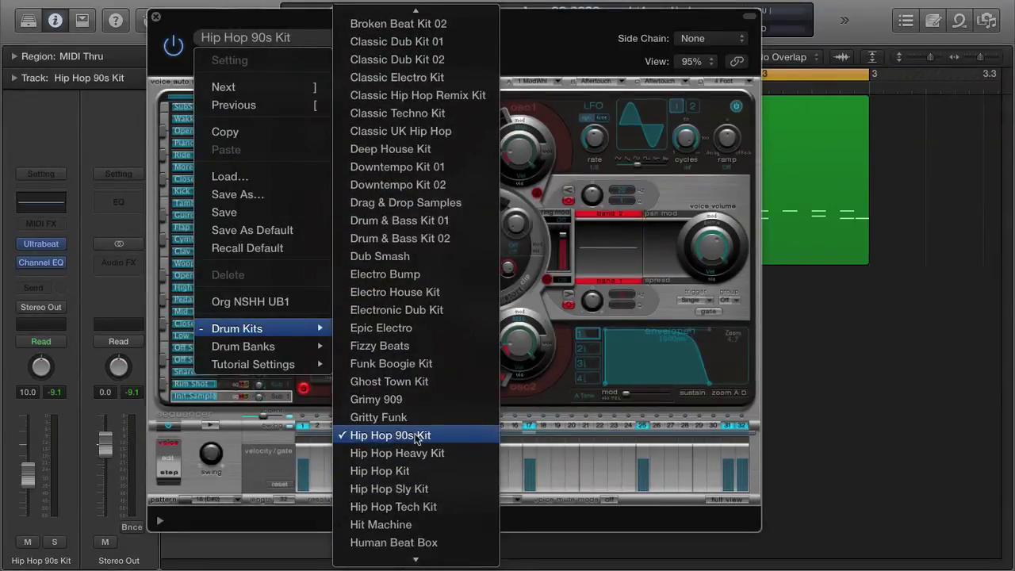
left_click(391, 436)
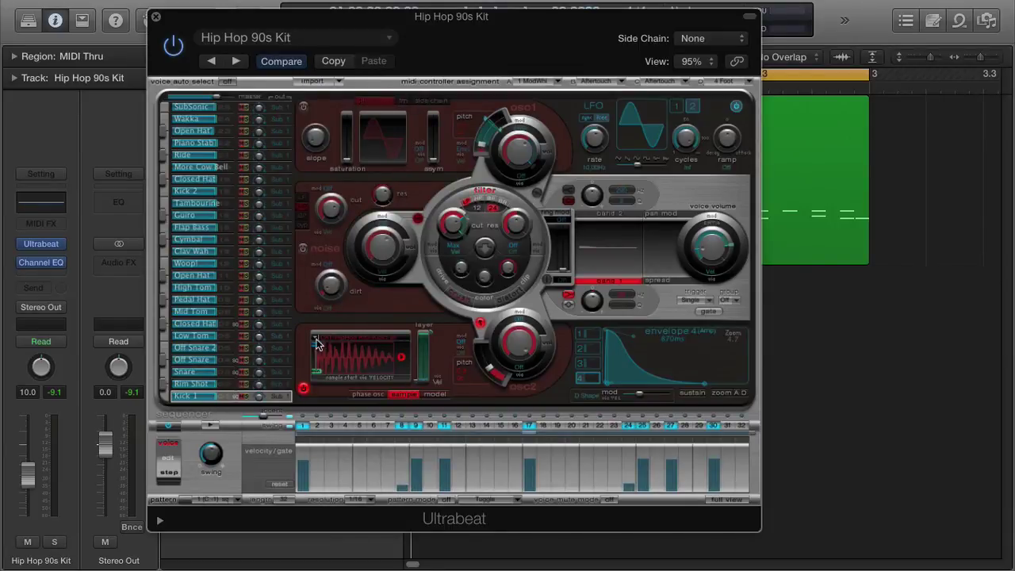
Open the project's file browser at the Music folder and move the Ultrabeat window clear of the file list
left_click(316, 343)
left_click(368, 320)
left_click(986, 22)
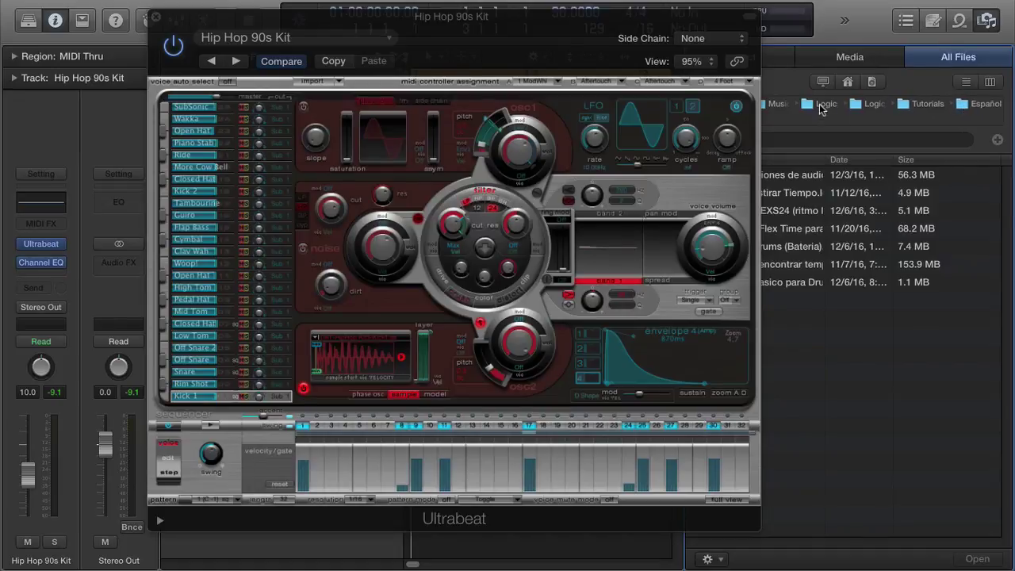
left_click(781, 107)
left_click_drag(663, 22, 544, 32)
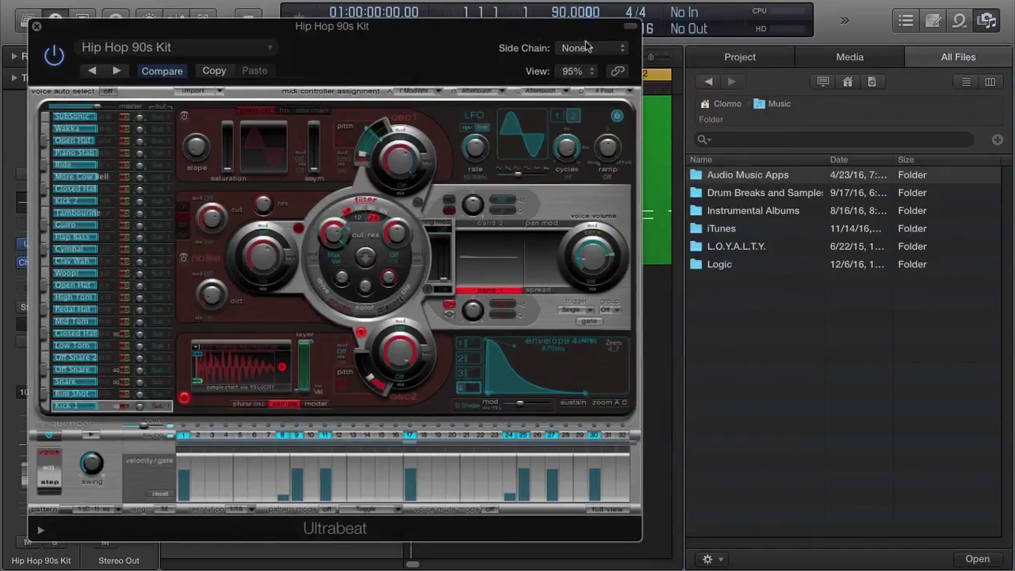
Browse through Drum Breaks and Samples and Producer Drum Kits to the Pete Rock Kit folder
left_click(760, 198)
double_click(760, 198)
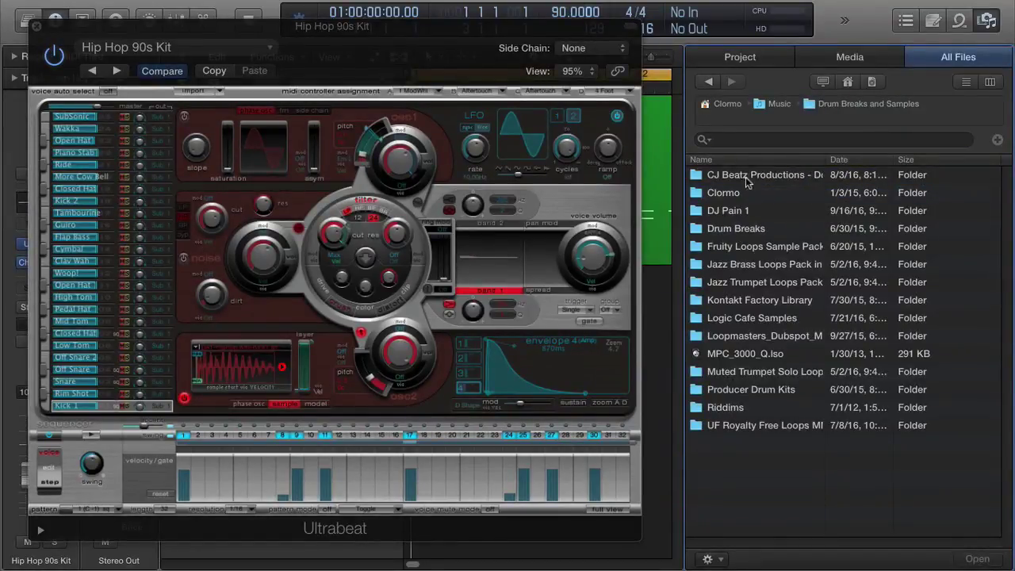
double_click(742, 390)
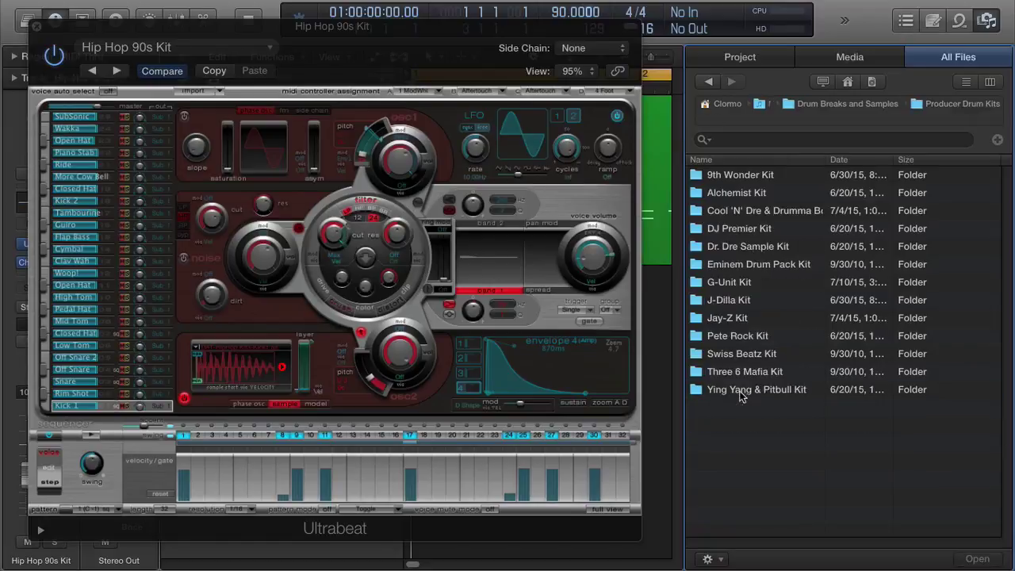
double_click(735, 336)
Load FILLo9n.wav into Kick 1's oscillator 2, close the file browser and audition the voice
left_click_drag(727, 231, 214, 374)
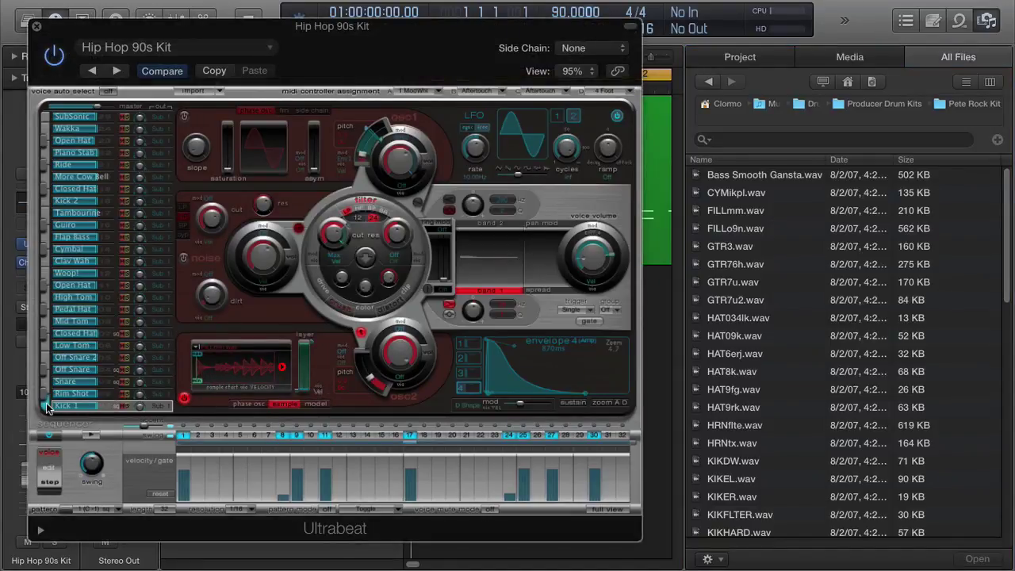
left_click(986, 20)
left_click_drag(435, 42, 734, 42)
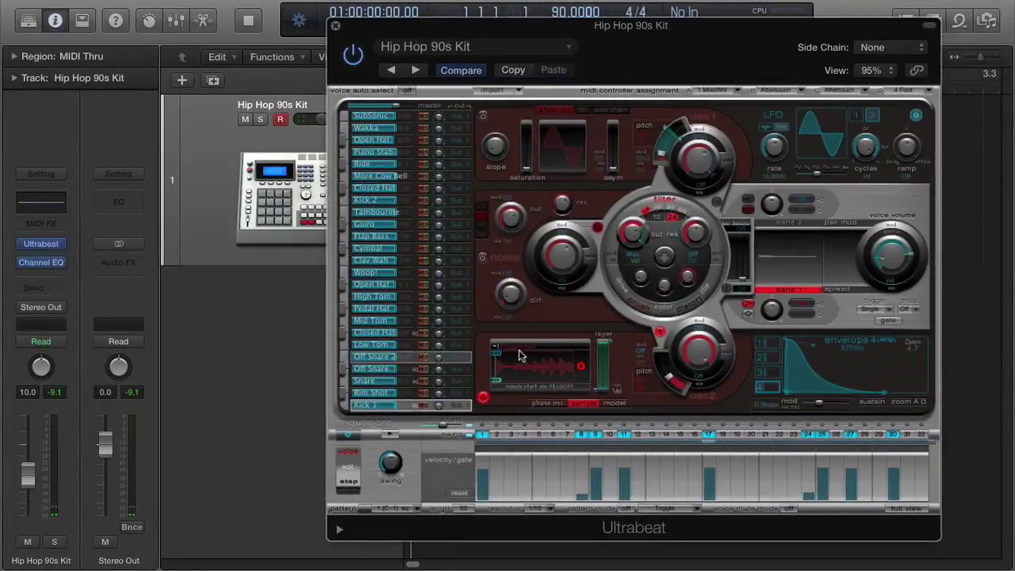
left_click(344, 409)
left_click(344, 407)
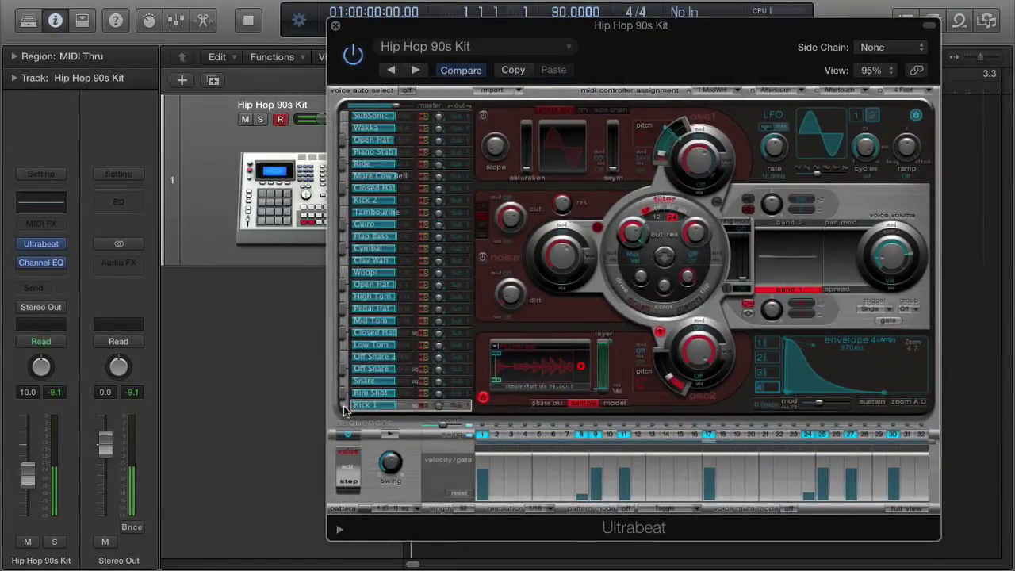
Play the sequencer pattern to hear it with the new Kick 1 sample, and stop it
left_click(388, 434)
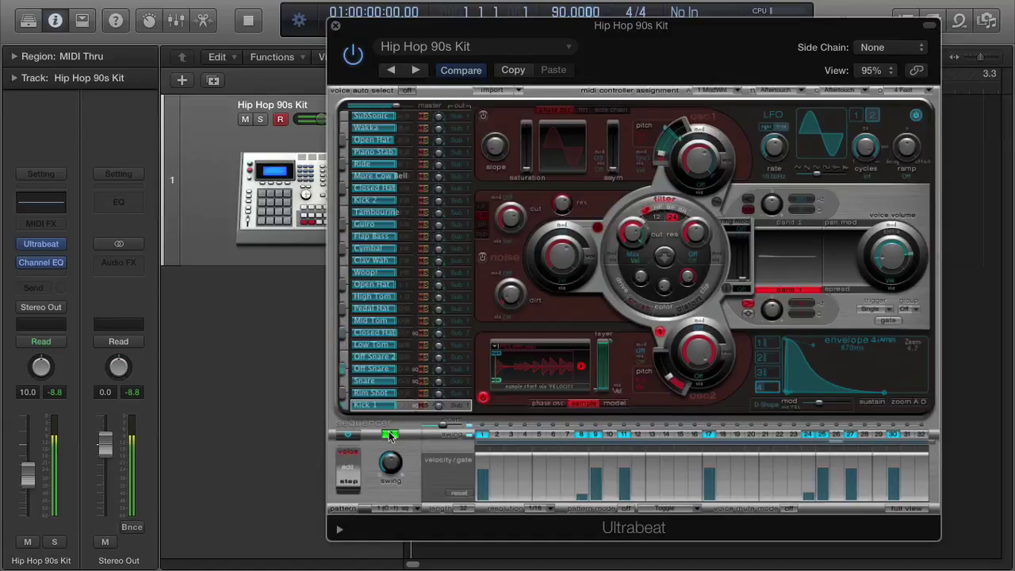
left_click(388, 433)
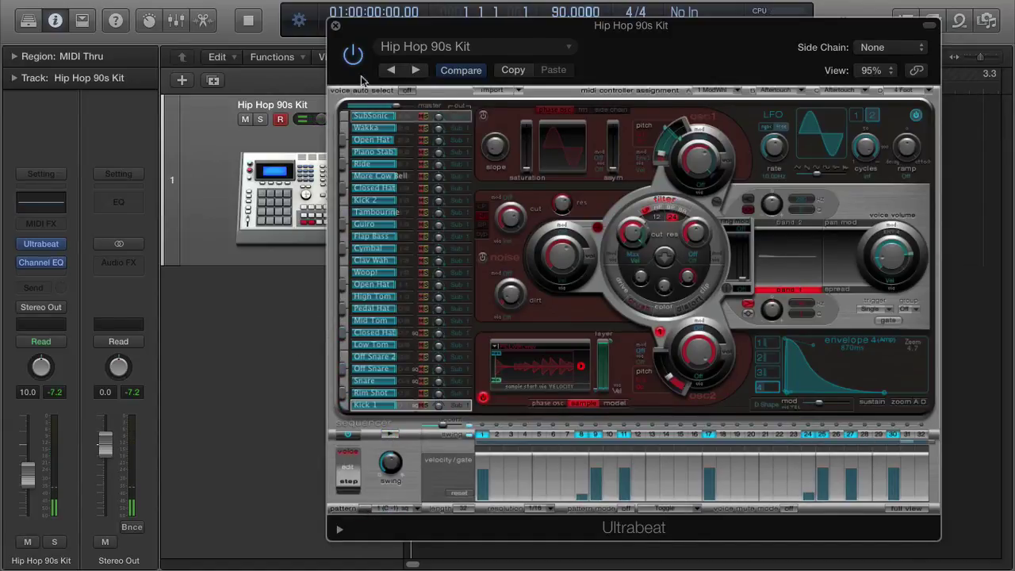
left_click(335, 26)
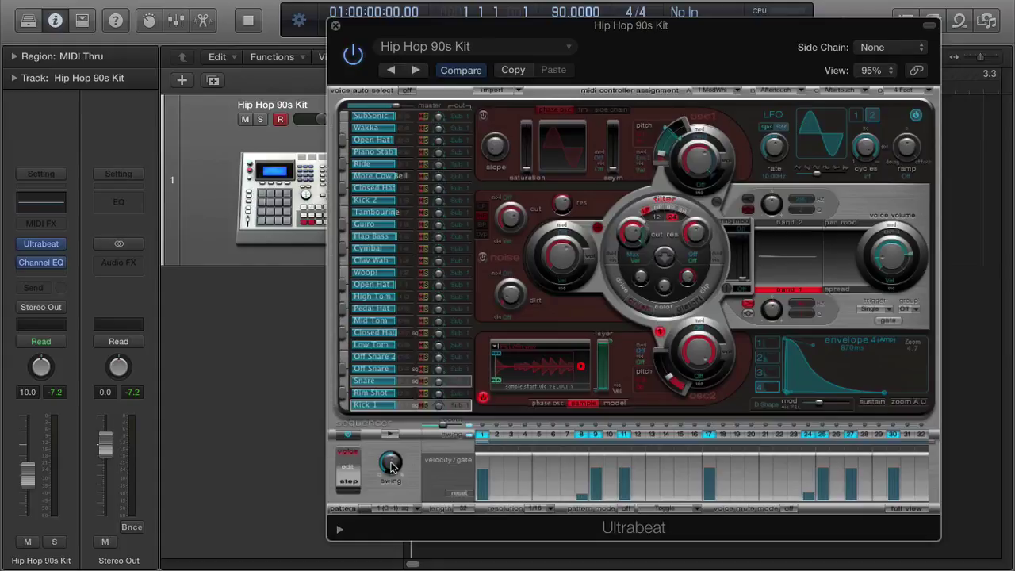
Fill all 32 steps of the lower Closed Hat row in the full-view grid and set the swing to 50%
left_click(902, 509)
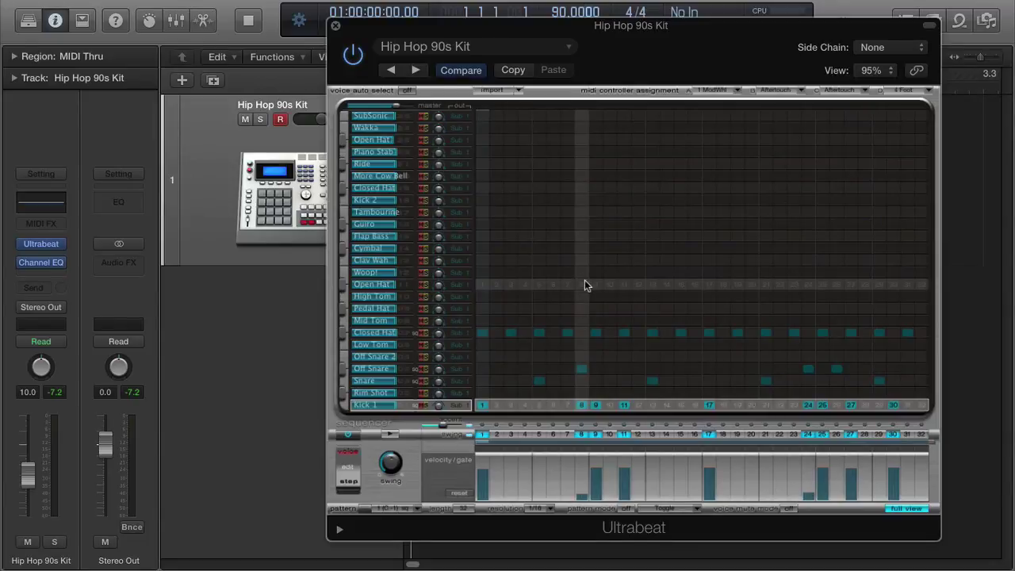
mouse_move(392, 464)
left_mouse_down()
mouse_move(391, 517)
mouse_move(398, 471)
left_mouse_up()
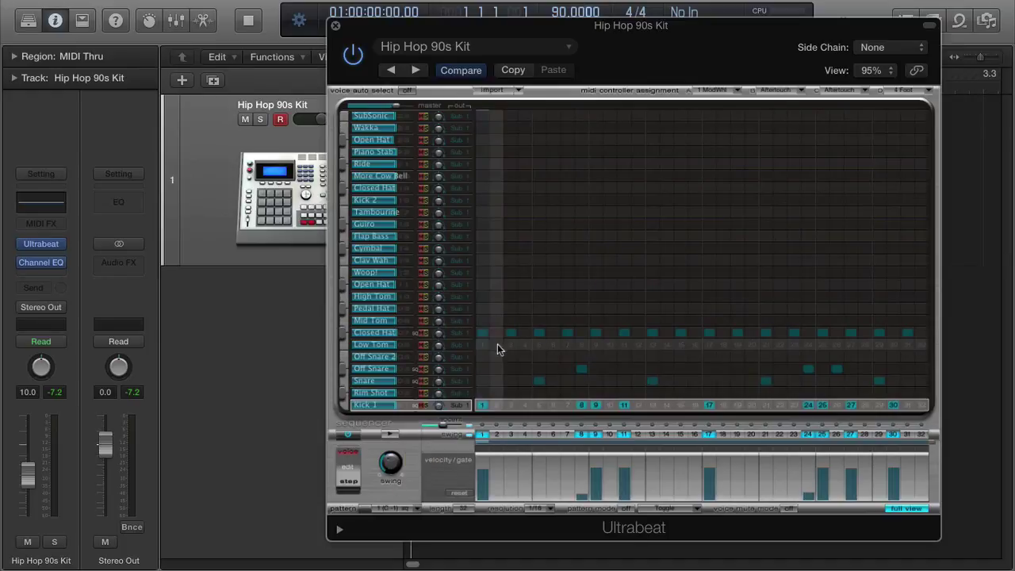
left_click_drag(497, 334, 921, 333)
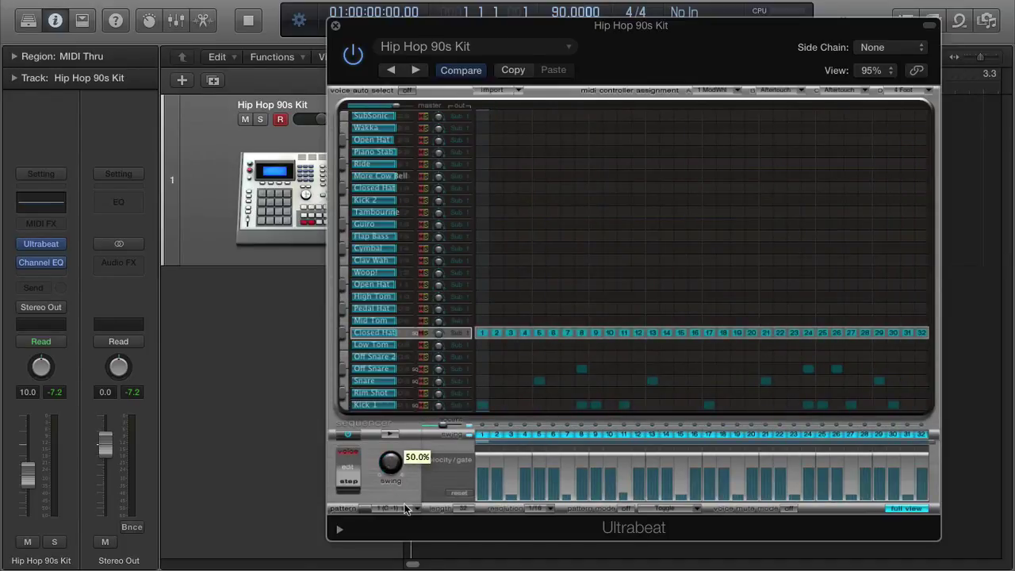
Play the pattern and raise the swing amount to hear its effect on the Closed Hat
key("space")
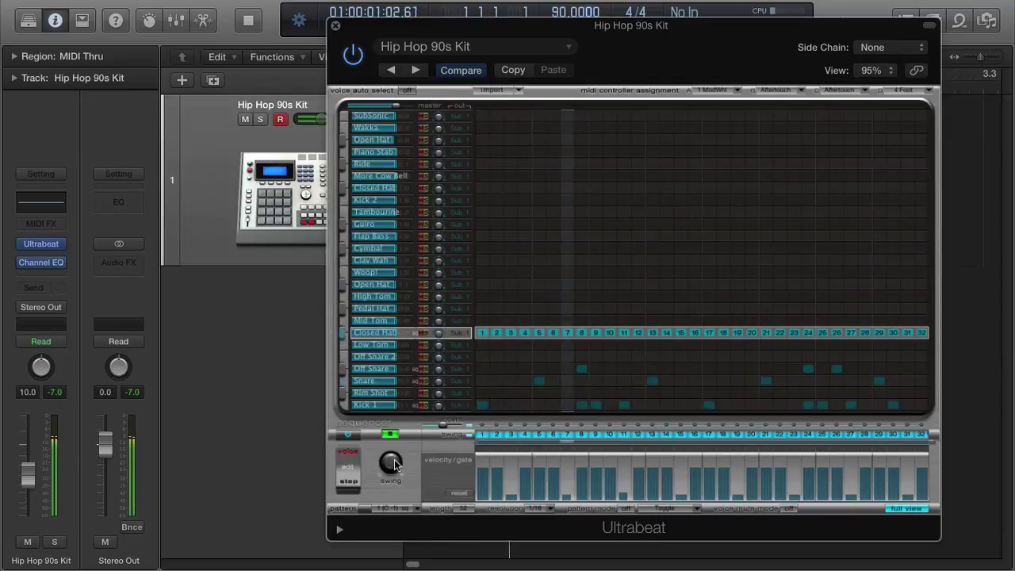
left_click_drag(397, 470, 411, 402)
left_click_drag(395, 468, 395, 467)
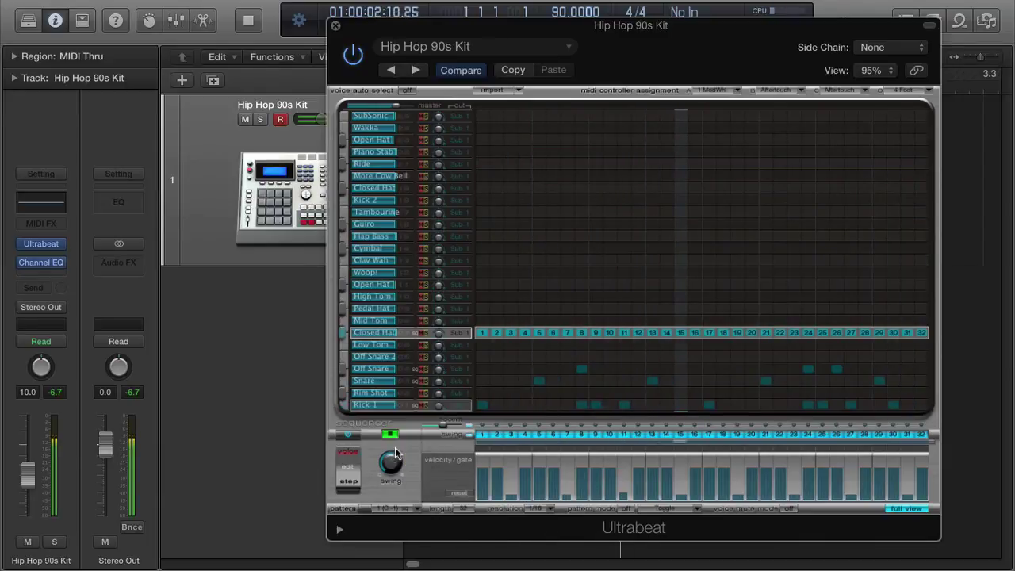
Switch Closed Hat step 2 off and back on while comparing the groove, and stop playback
left_click(497, 334)
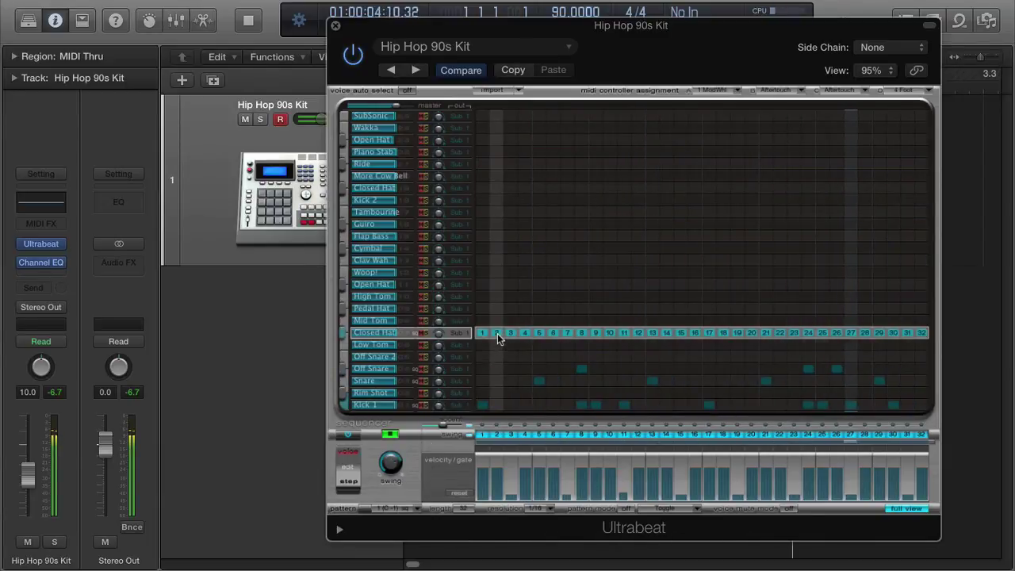
left_click(525, 334)
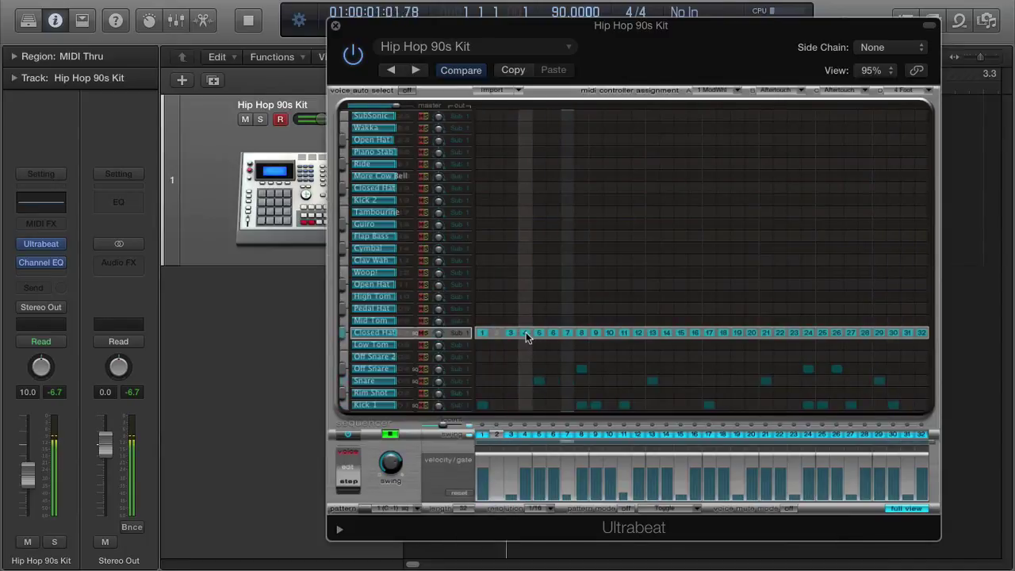
left_click(538, 380)
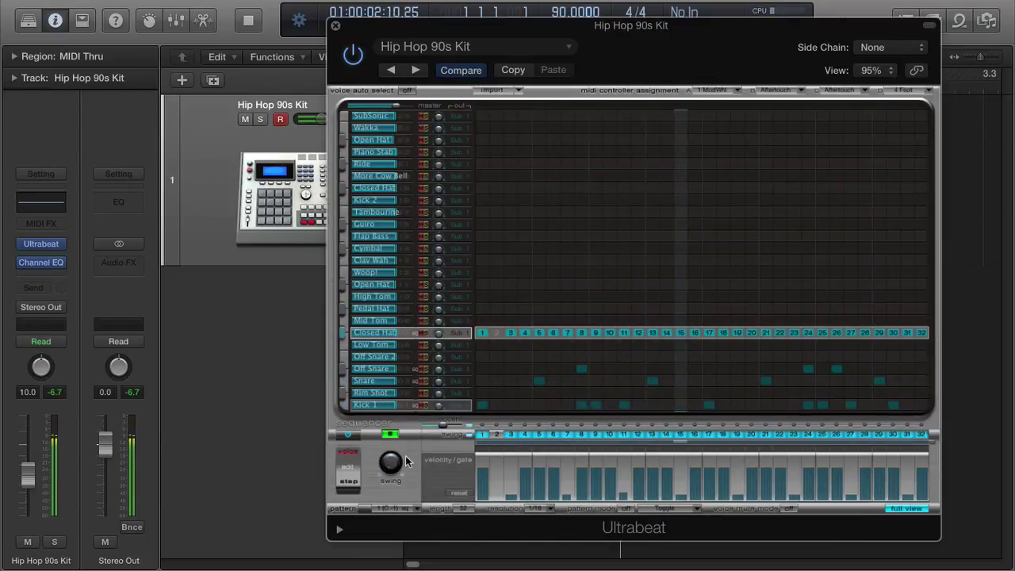
left_click(498, 334)
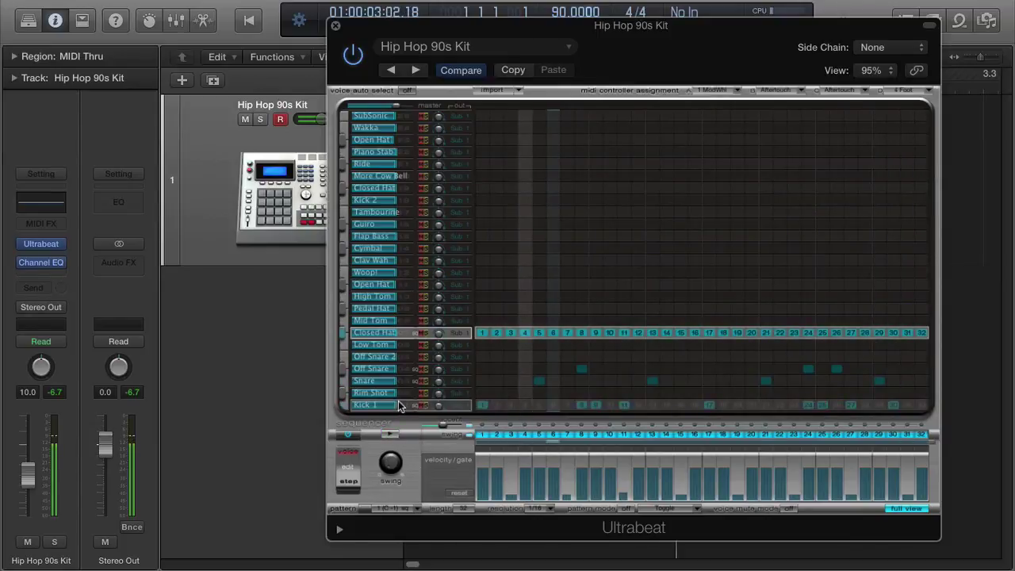
key("space")
Close the Ultrabeat window and return the playhead to the start of the Ultrabeat region
left_click(335, 26)
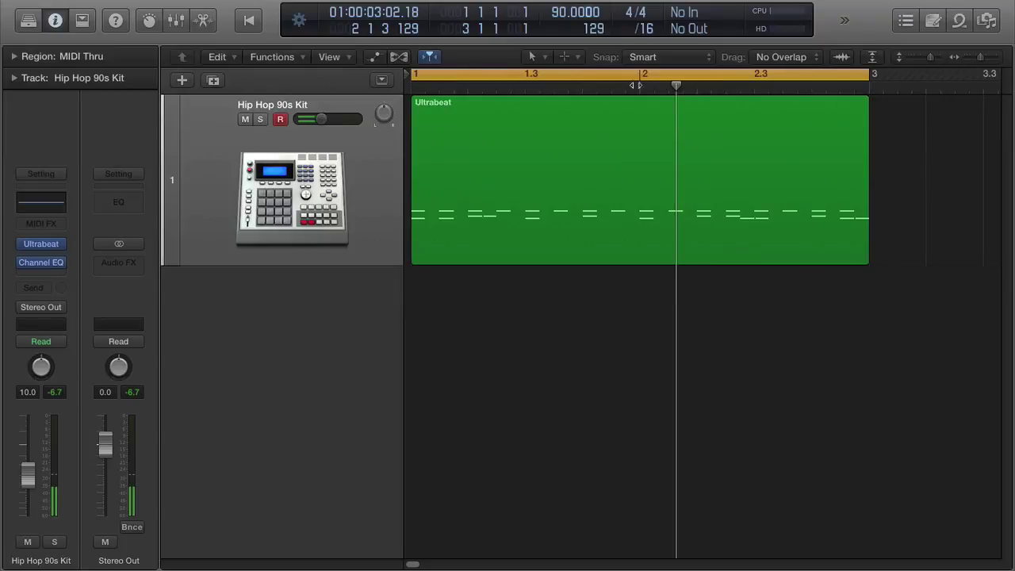
left_click_drag(681, 87, 376, 85)
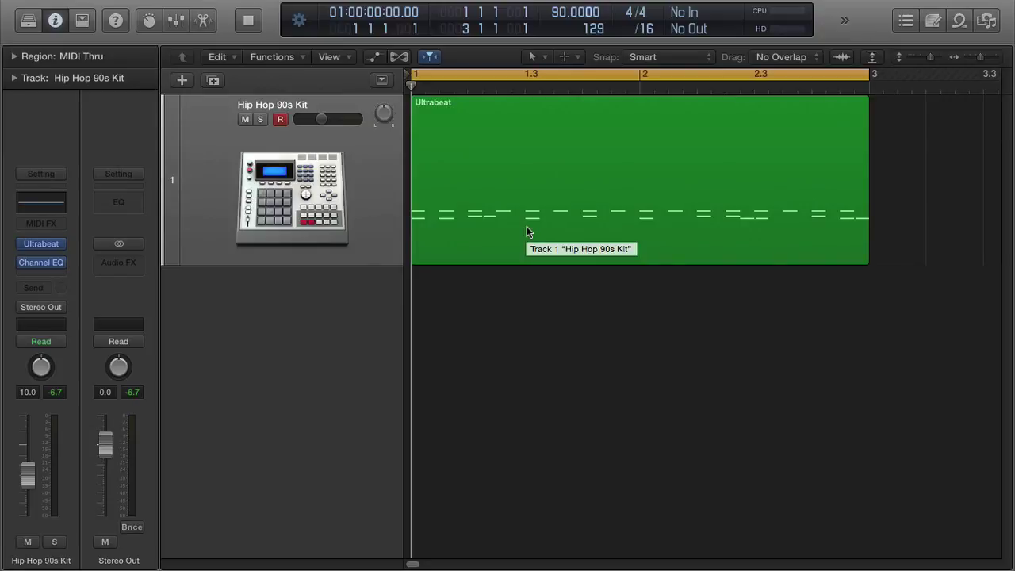
left_click(551, 165)
left_click(570, 357)
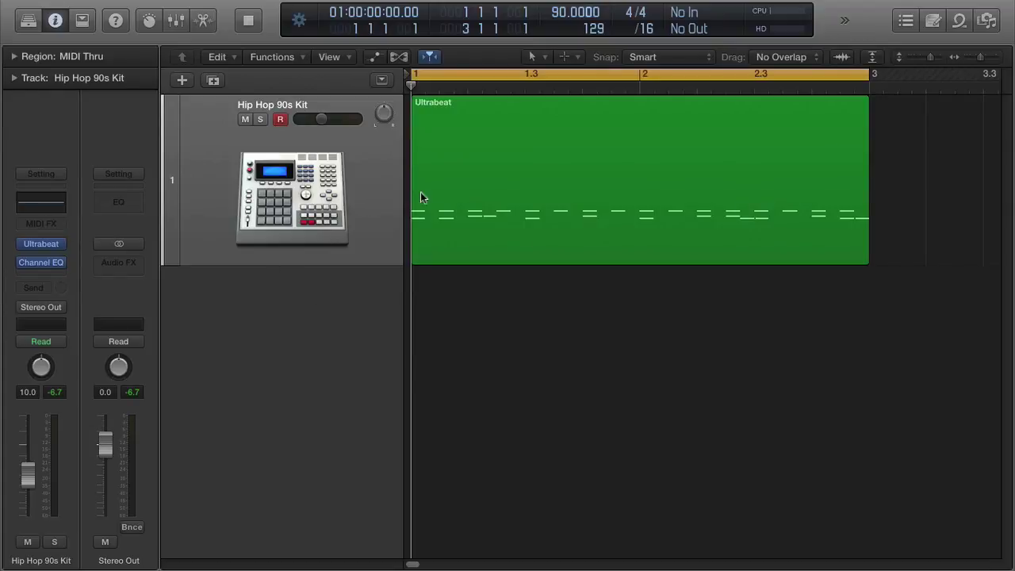
Reopen Ultrabeat on the track and leave full view to show the Closed Hat voice's synthesizer settings
left_click(53, 247)
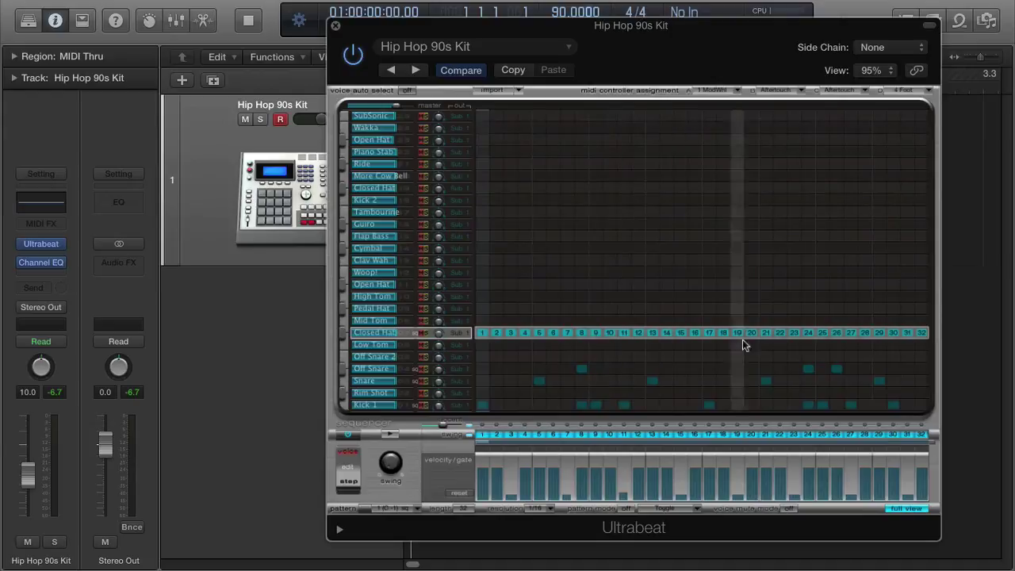
left_click(907, 508)
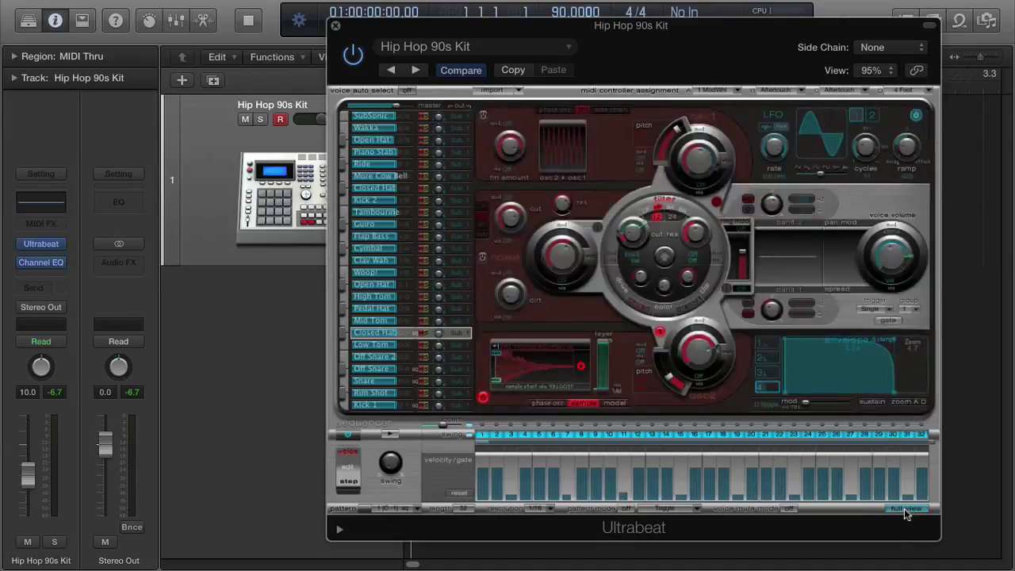
left_click_drag(643, 31, 568, 27)
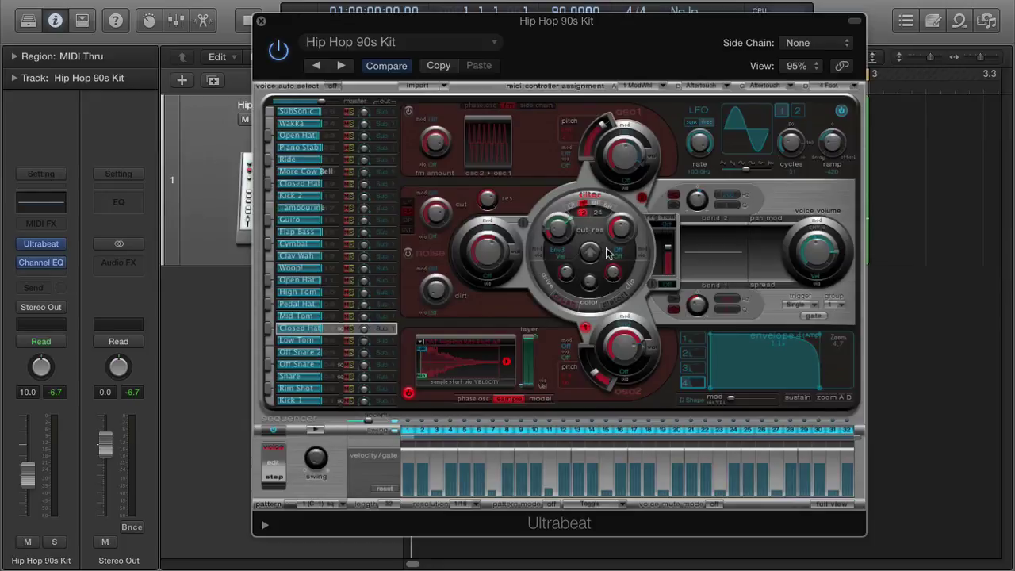
left_click(43, 206)
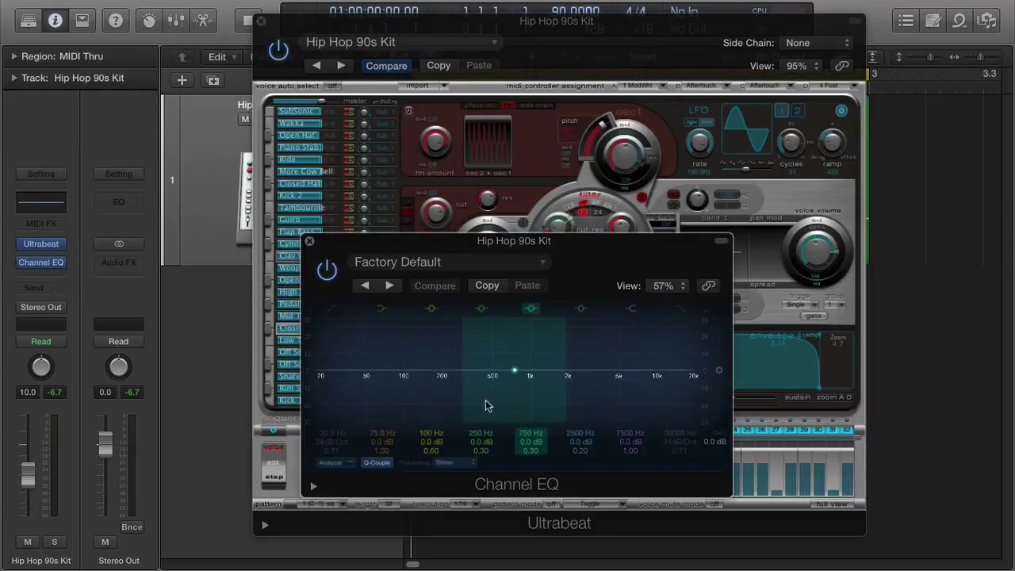
left_click(310, 241)
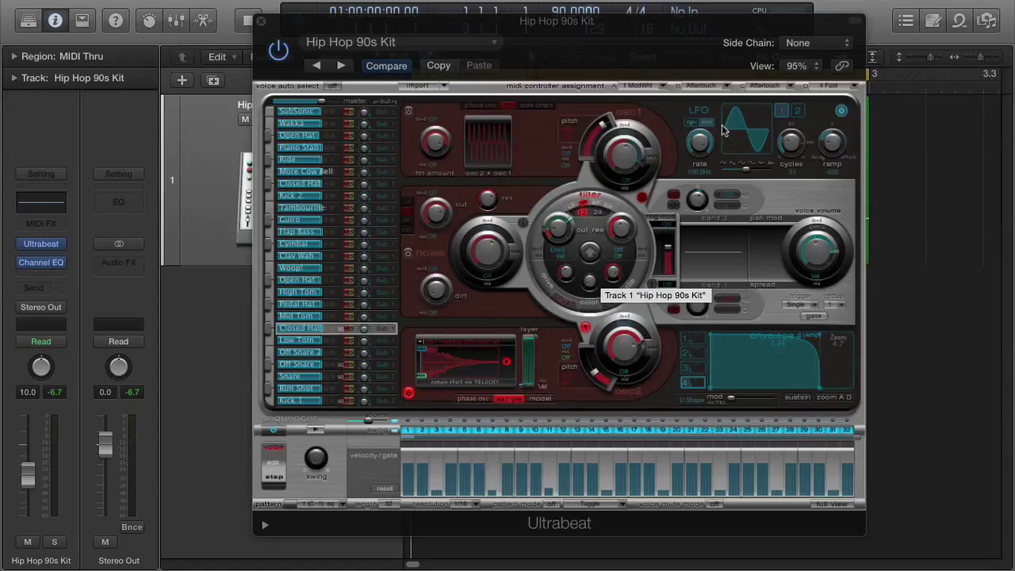
Compare the settings of LFO 1 and LFO 2 for the Closed Hat voice
left_click(800, 111)
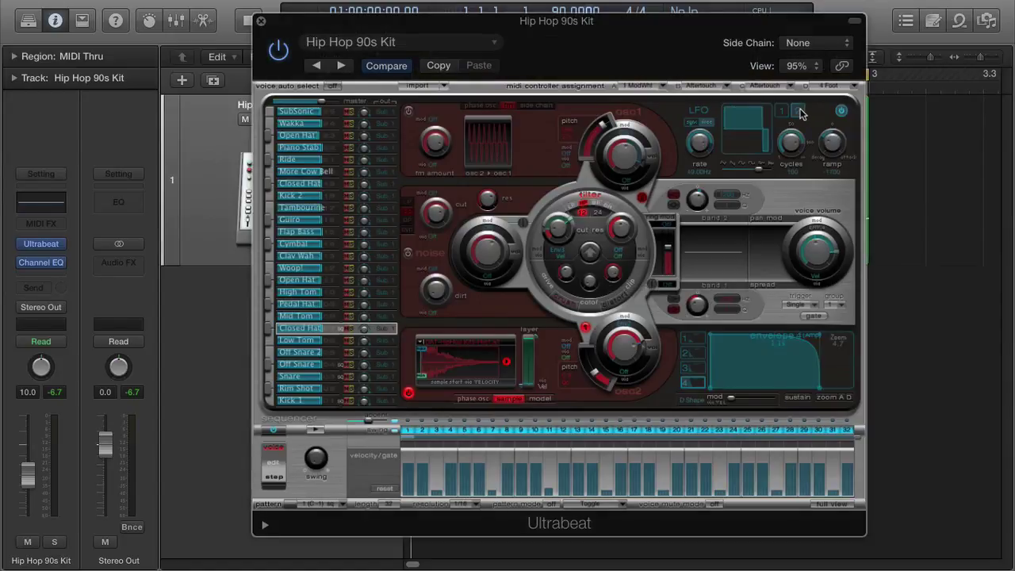
left_click(782, 111)
left_click(798, 111)
left_click(782, 111)
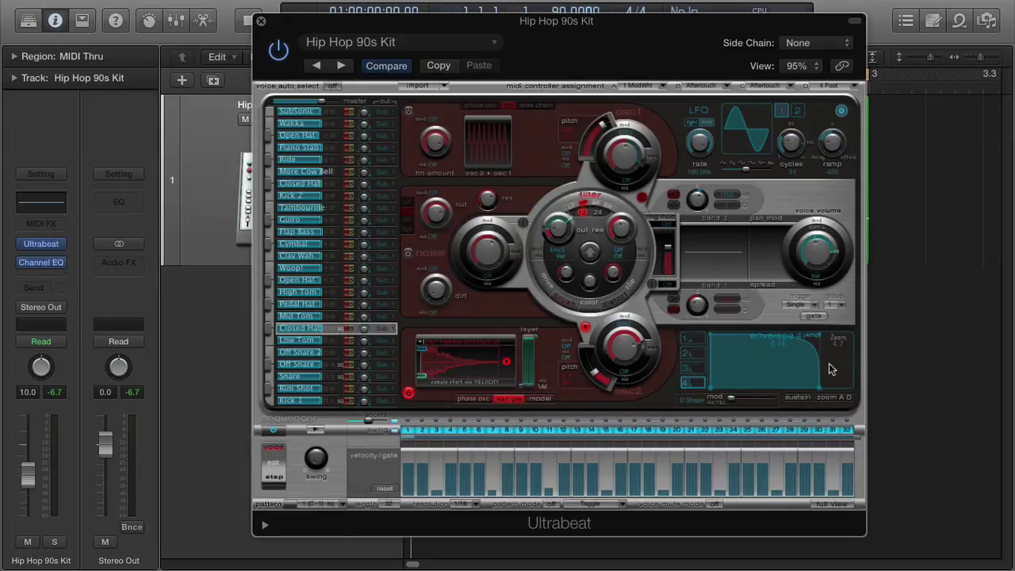
Examine the shapes of envelopes 1 to 4 for the Closed Hat voice
left_click(697, 338)
left_click(697, 353)
left_click(698, 367)
left_click(698, 383)
left_click(701, 370)
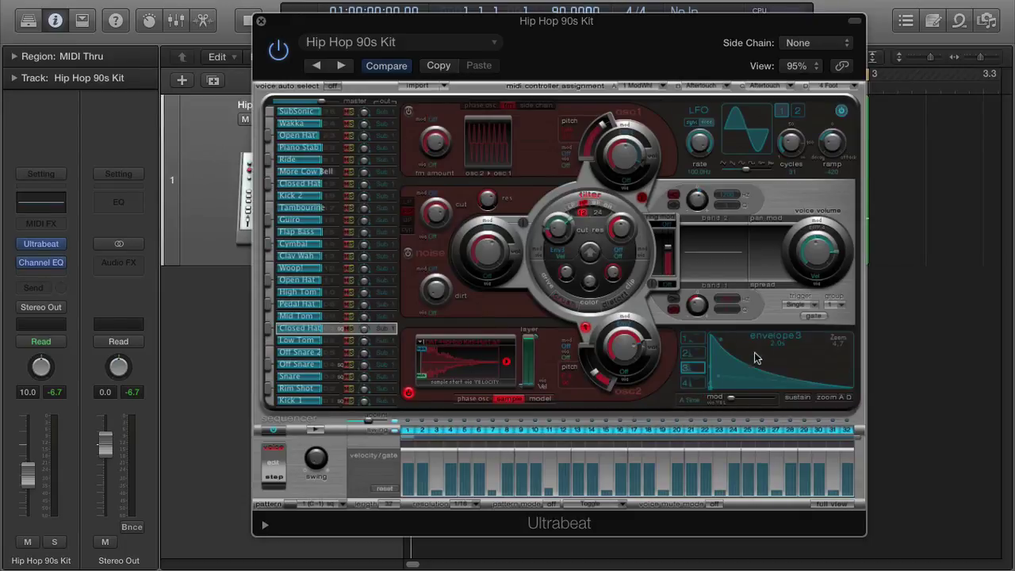
left_click(697, 353)
left_click(695, 341)
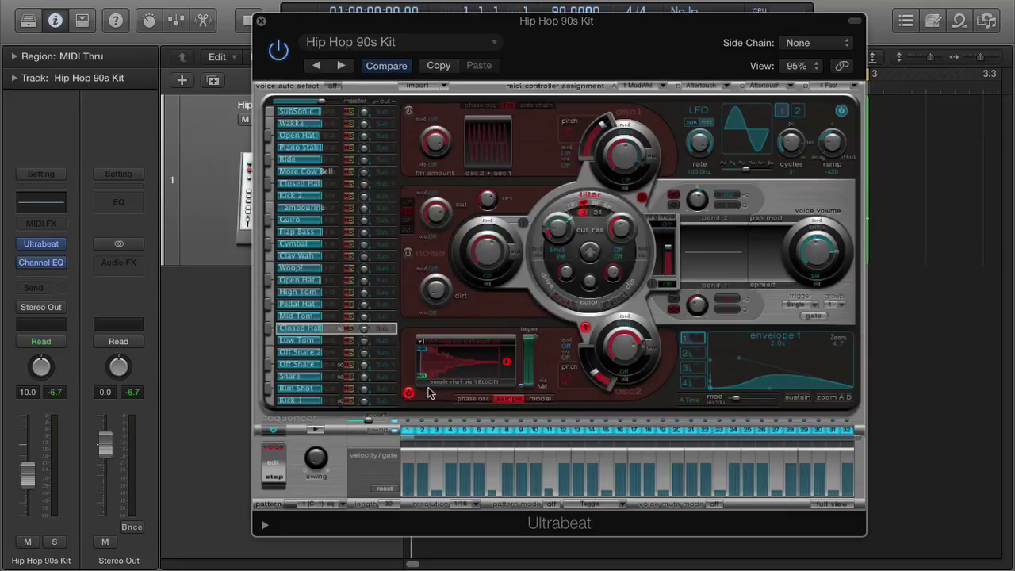
Initialize the Kick 1 voice with the Kick template and audition it
left_click(316, 401)
right_click(316, 402)
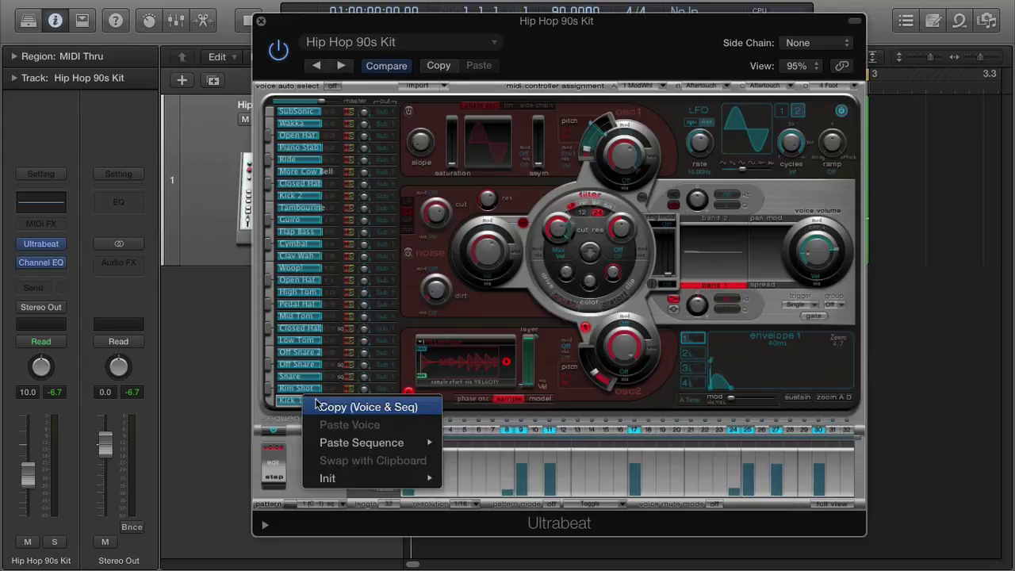
mouse_move(356, 480)
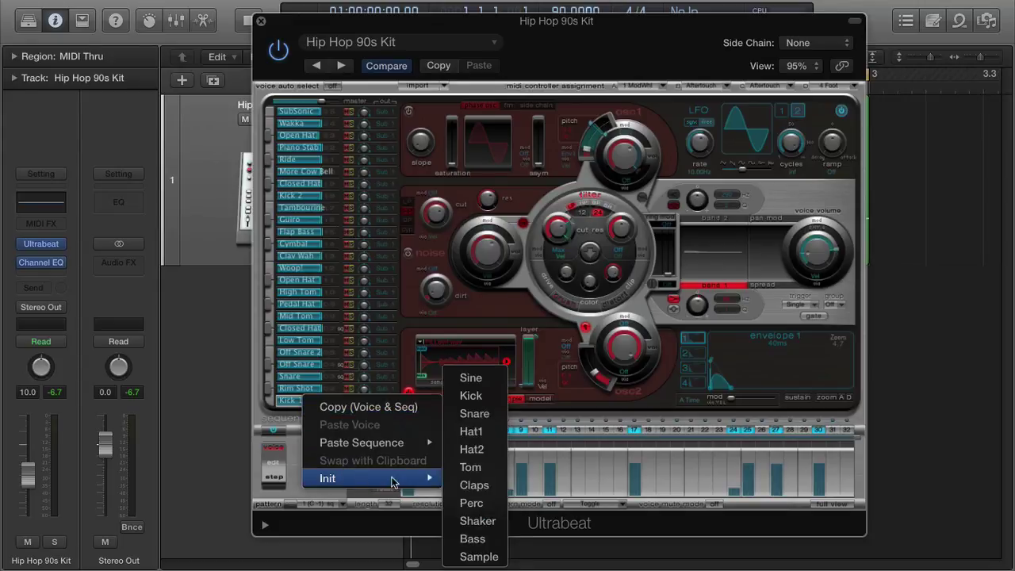
left_click(476, 397)
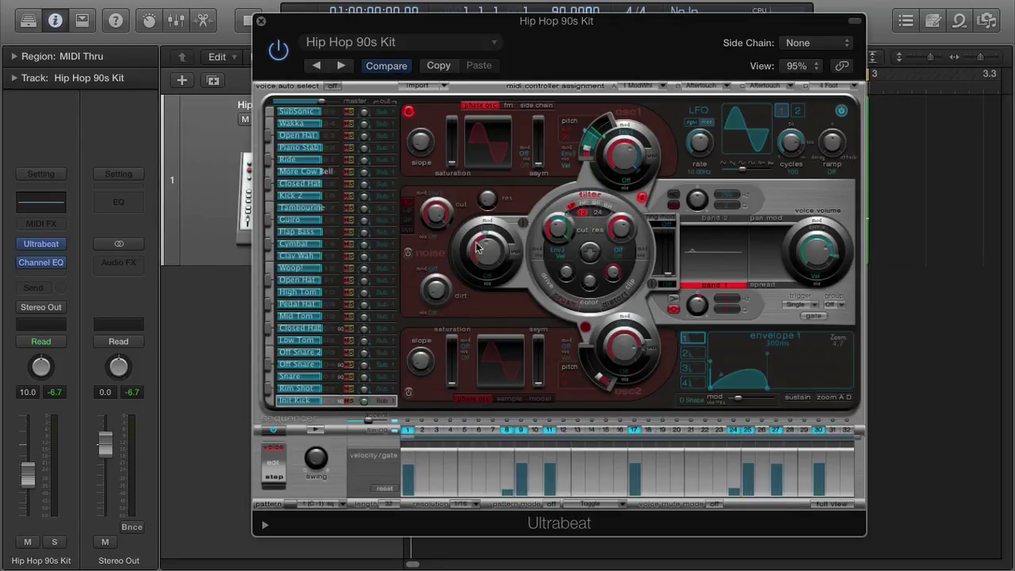
left_click(269, 401)
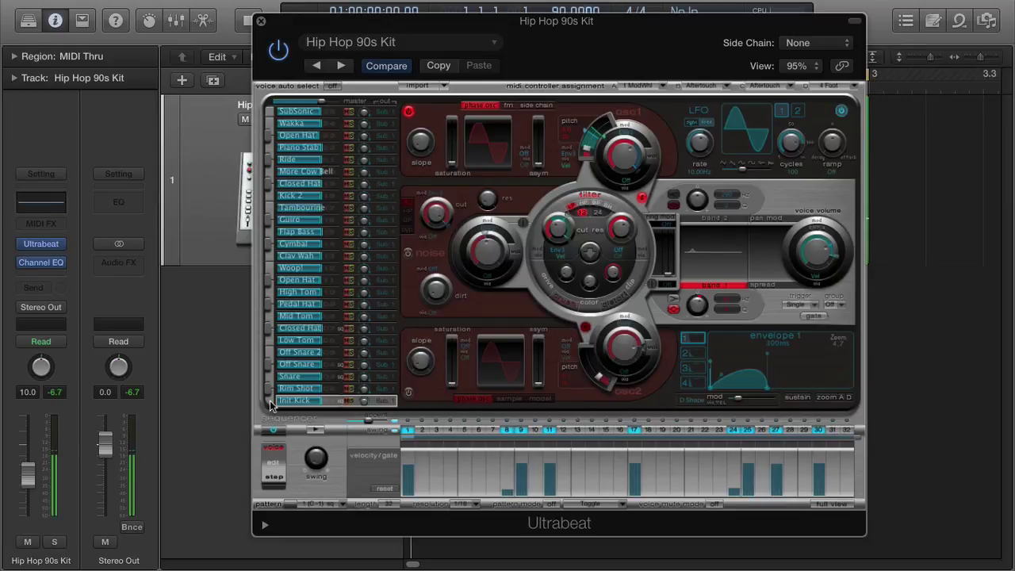
Initialize the Init Kick voice with the Snare template and audition the new sound
left_click(270, 401)
right_click(311, 402)
mouse_move(345, 482)
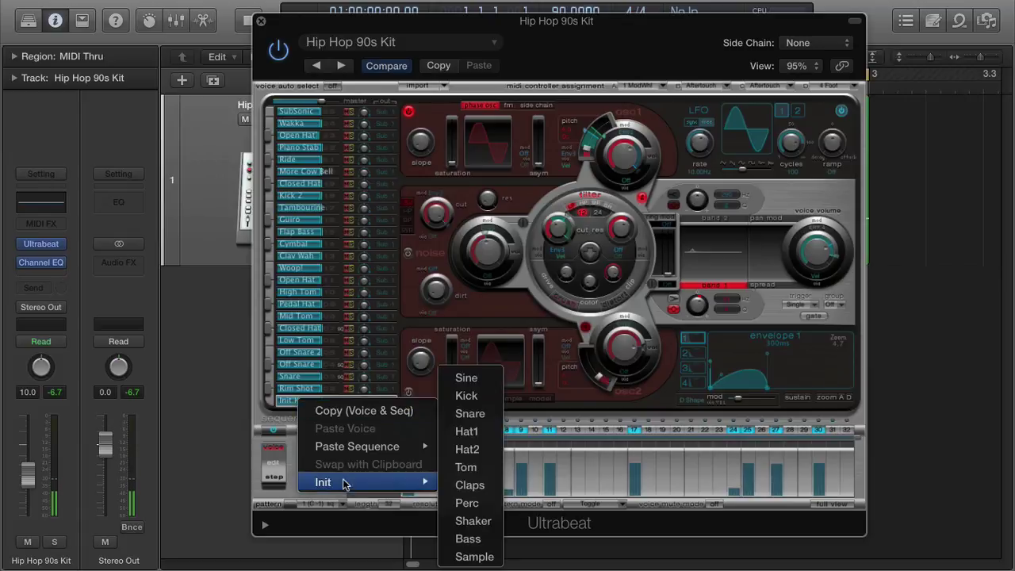
left_click(476, 414)
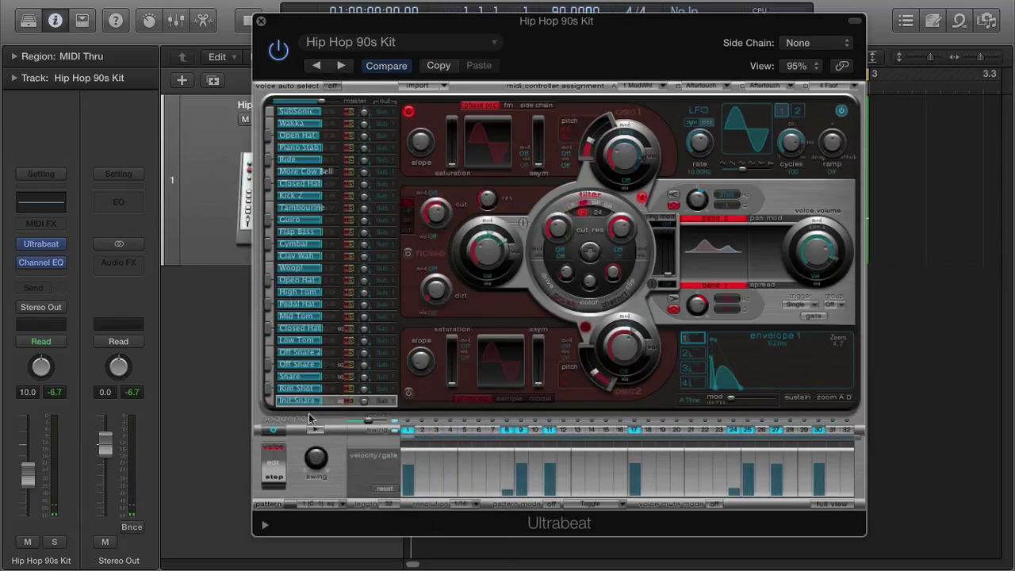
left_click(269, 403)
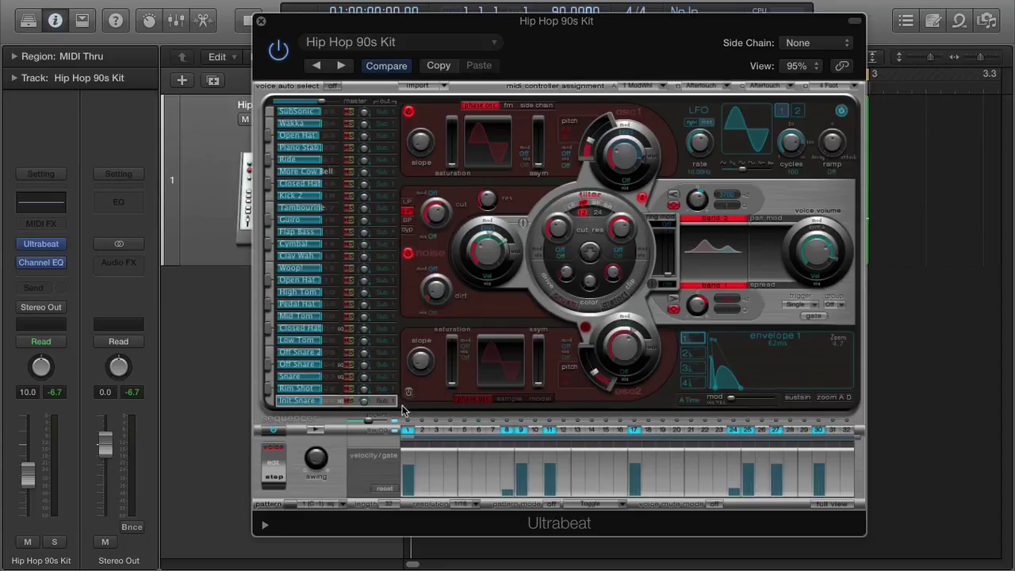
Initialize the Init Snare voice with the Kick template
right_click(295, 401)
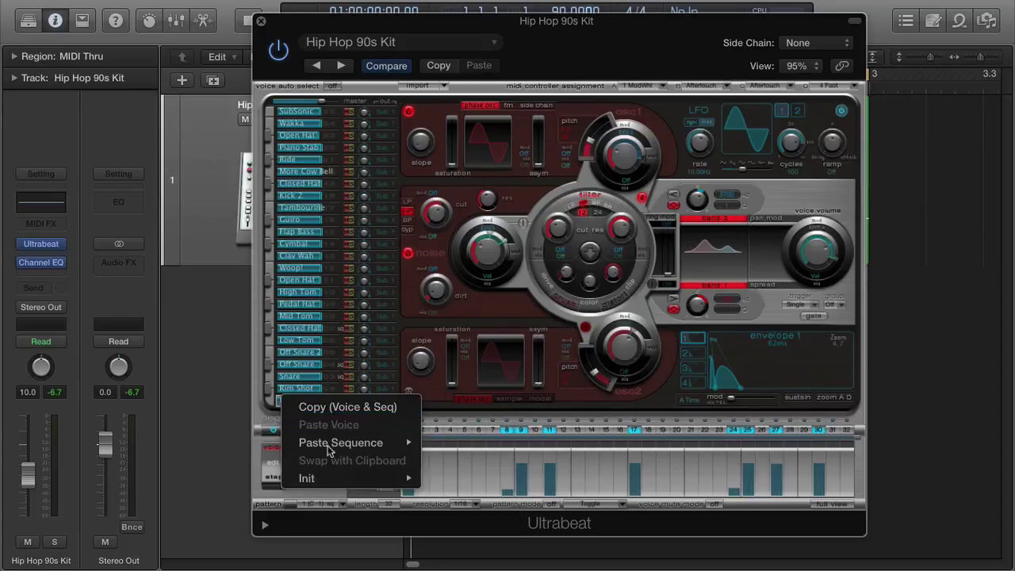
mouse_move(328, 478)
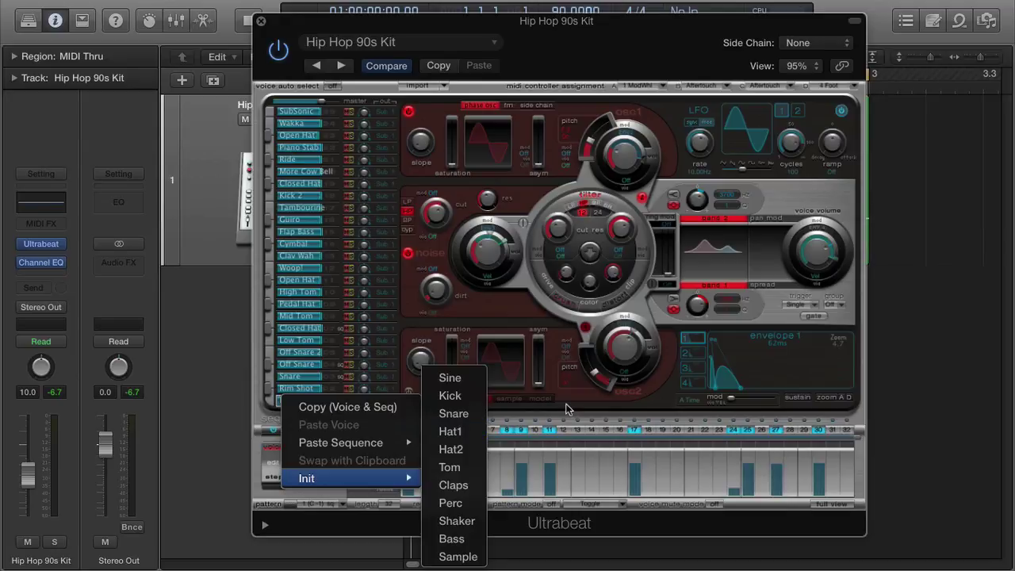
left_click(452, 396)
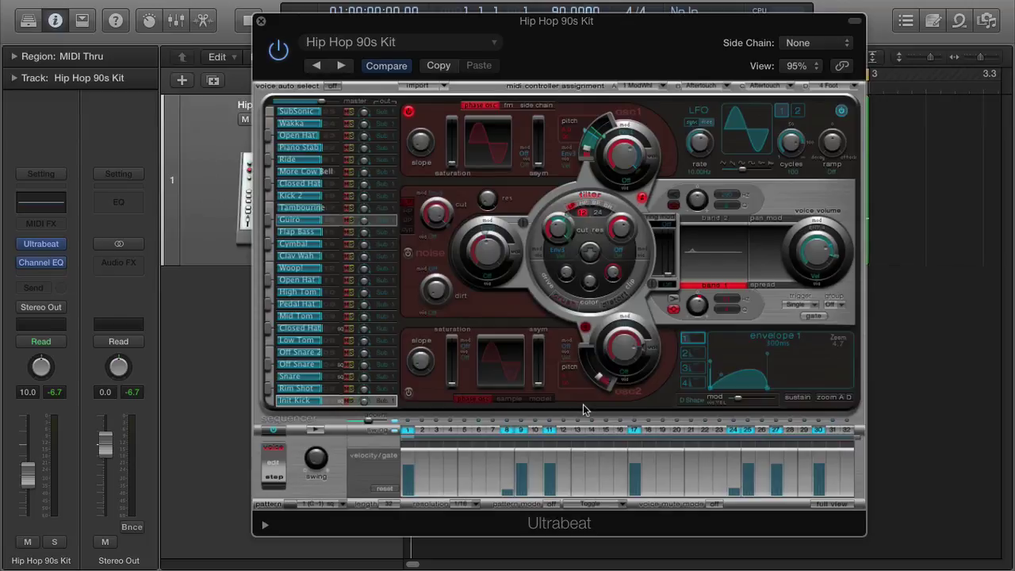
Browse the available Drum Kits presets while keeping the Hip Hop 90s Kit, and close the Ultrabeat window
left_click(402, 43)
mouse_move(397, 338)
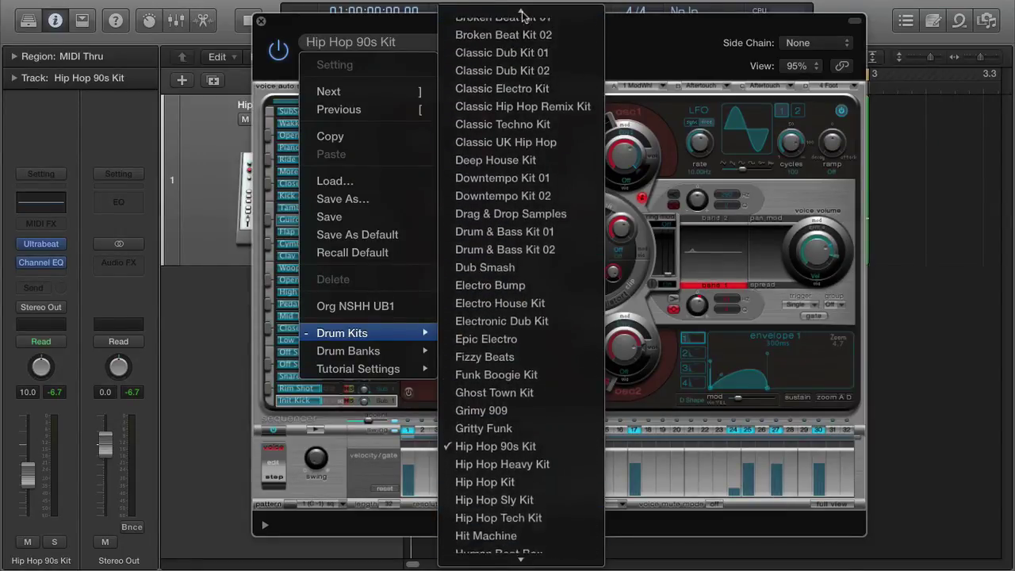
left_click(661, 45)
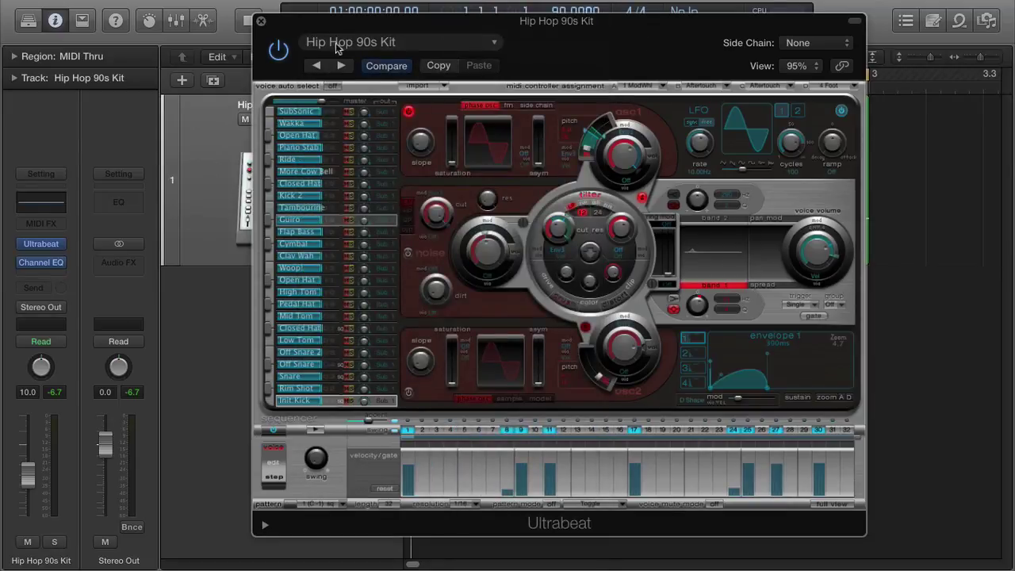
left_click(260, 21)
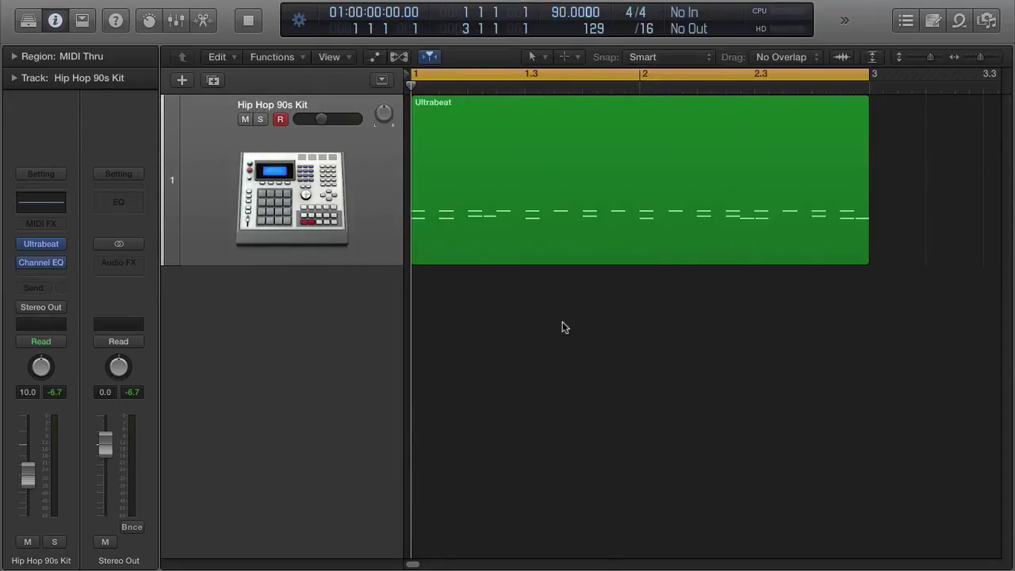